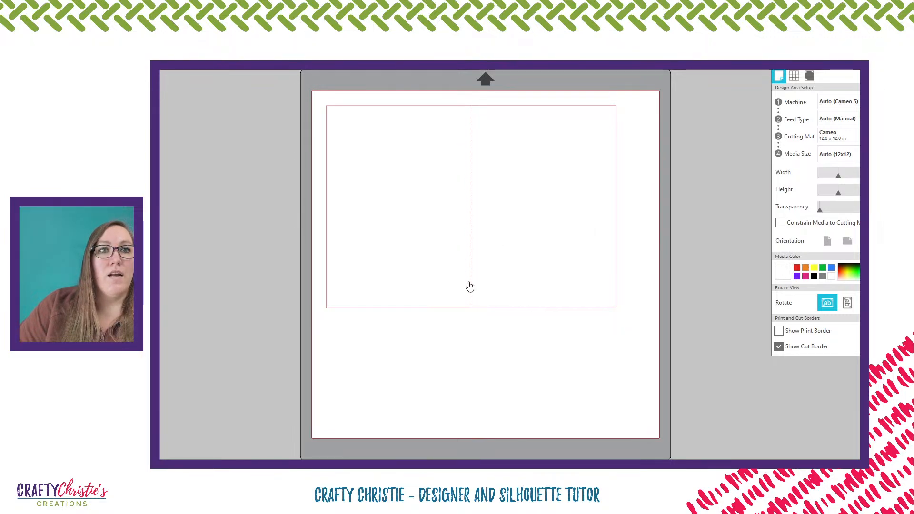
{"action": "left_click", "coordinate": [472, 160]}
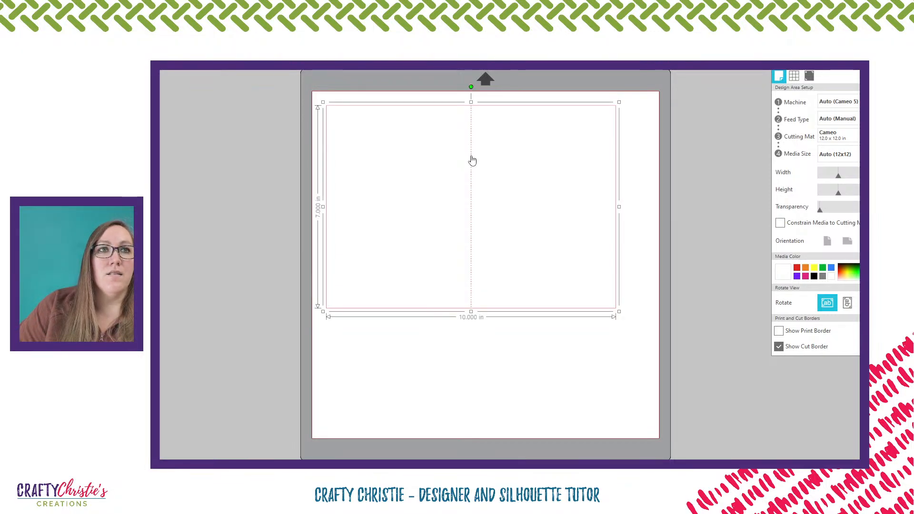
{"action": "right_click", "coordinate": [473, 160]}
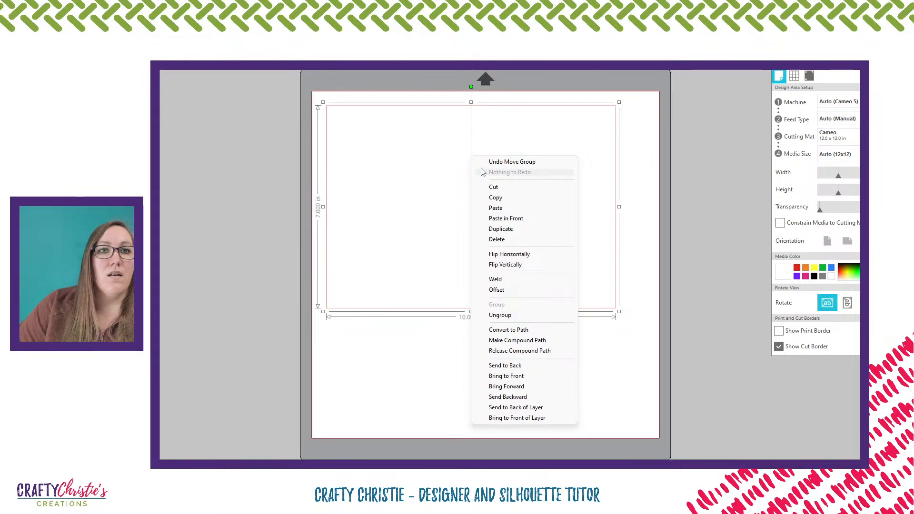
{"action": "key", "text": "Escape"}
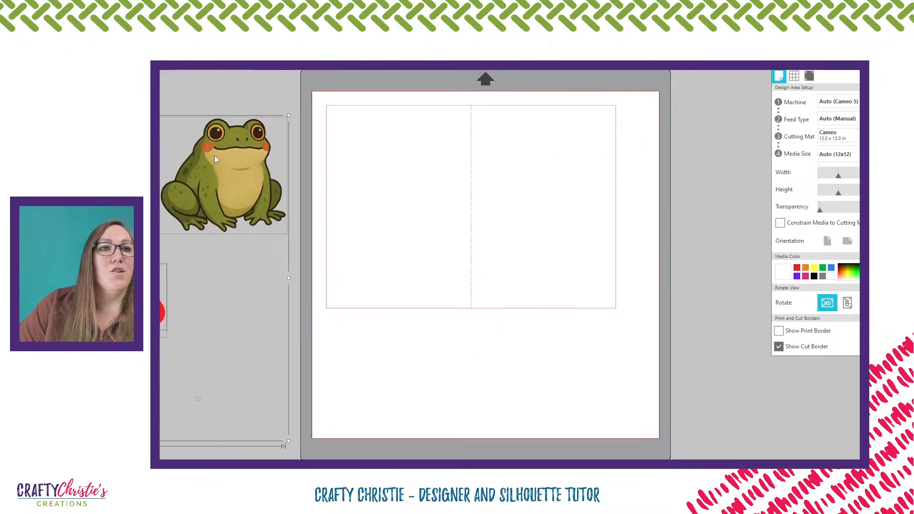
- Move the frog and mushroom artwork up beside the mat, level with the card, and ungroup the card template
{"action": "left_click_drag", "start_coordinate": [215, 160], "coordinate": [224, 122]}
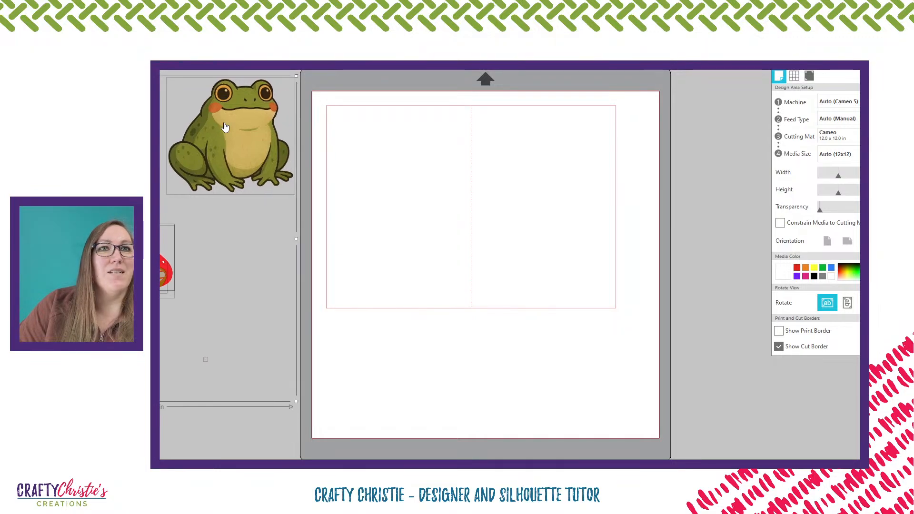
{"action": "left_click", "coordinate": [491, 204]}
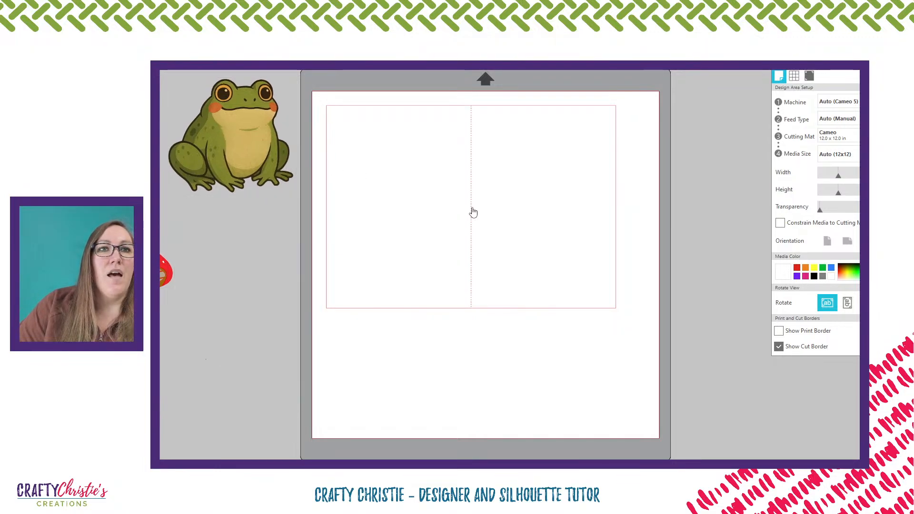
{"action": "left_click", "coordinate": [472, 209]}
{"action": "right_click", "coordinate": [472, 208]}
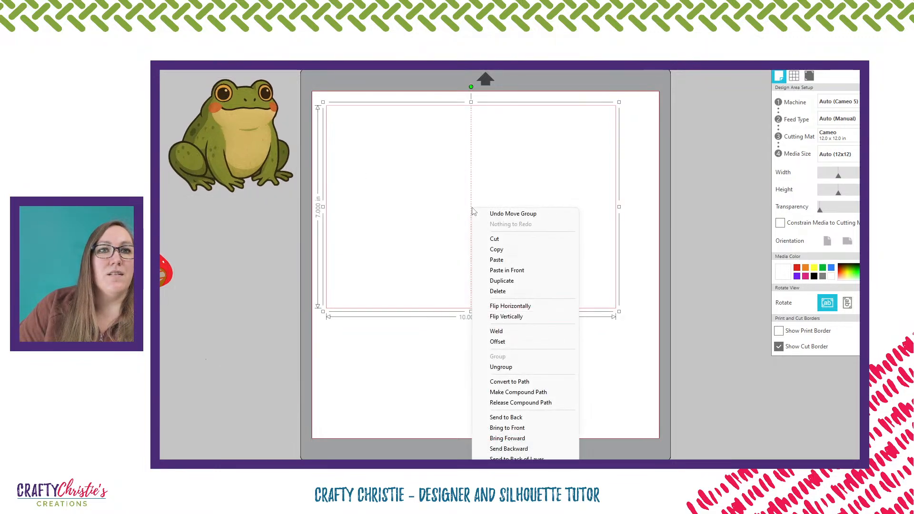
{"action": "left_click", "coordinate": [515, 368]}
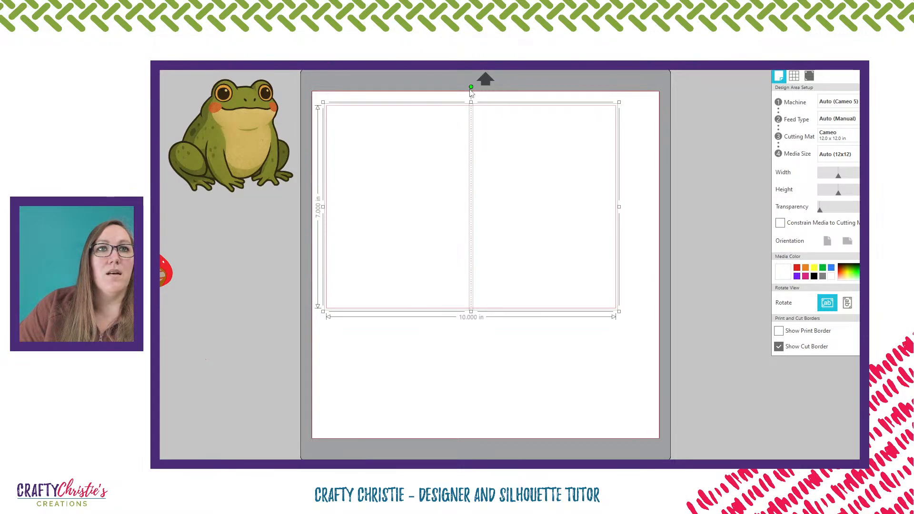
{"action": "left_click", "coordinate": [479, 388]}
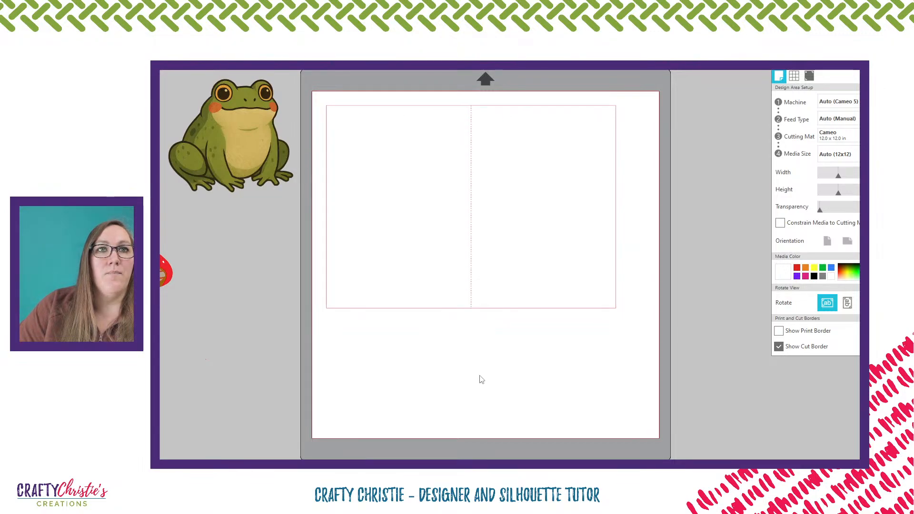
- Make the card's centre fold line solid and fill the card rectangle with dark brown
{"action": "left_click", "coordinate": [473, 243]}
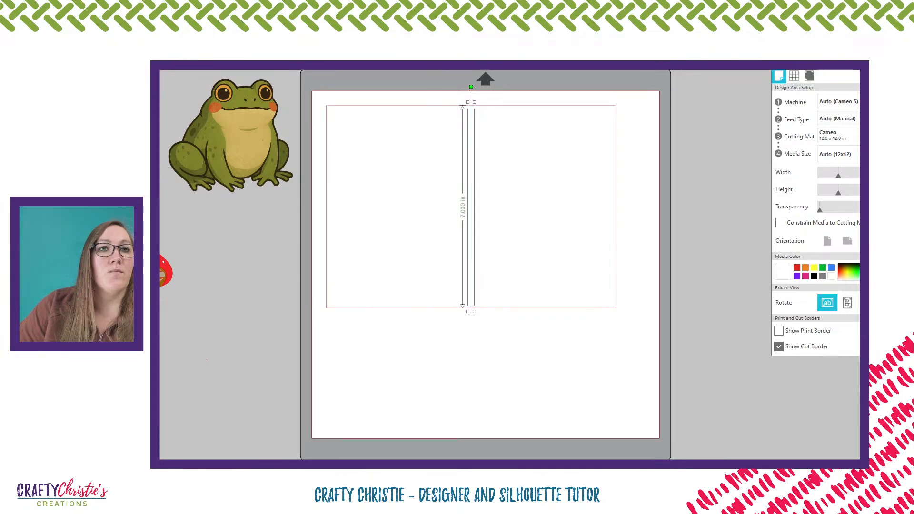
{"action": "left_click", "coordinate": [493, 373]}
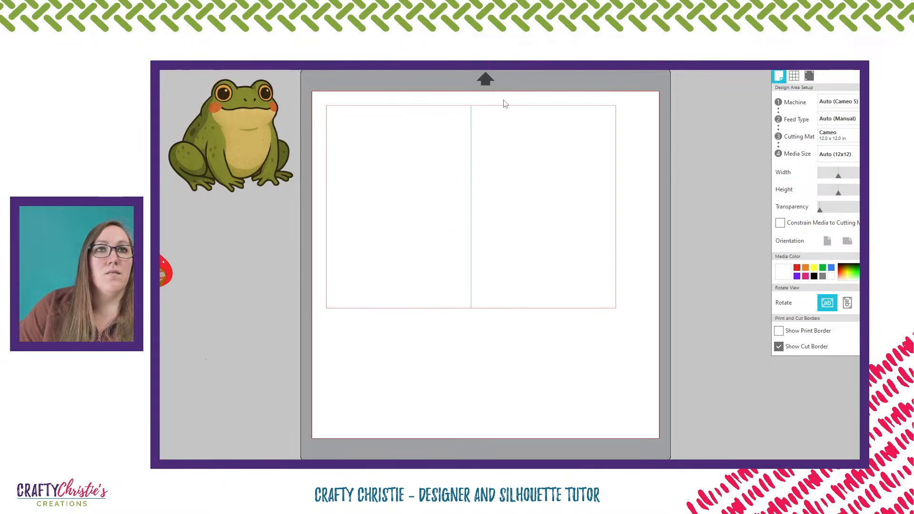
{"action": "left_click", "coordinate": [544, 109]}
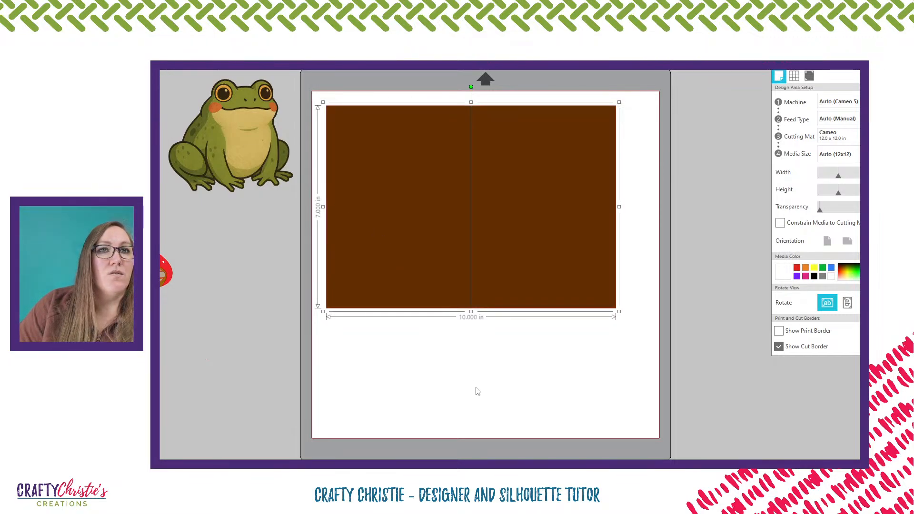
{"action": "left_click", "coordinate": [476, 391]}
- Group the brown card rectangle with its centre fold line
{"action": "left_click", "coordinate": [392, 115]}
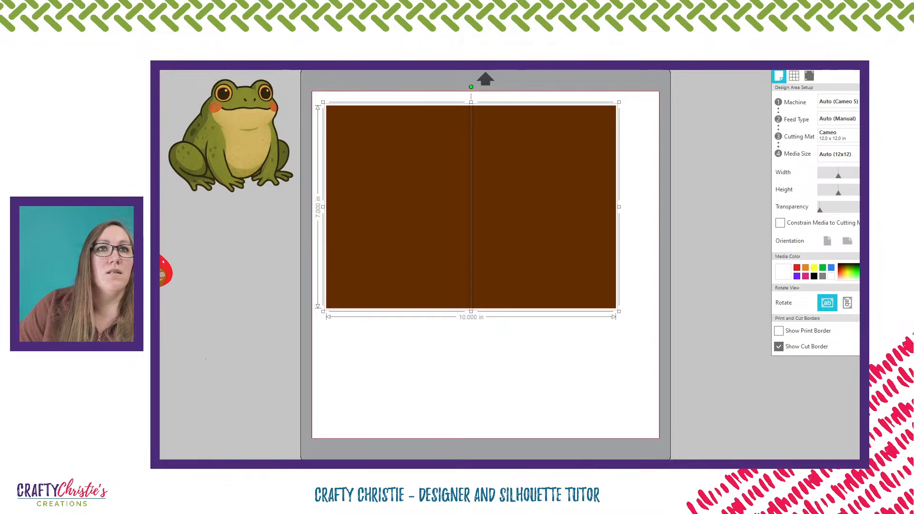
{"action": "right_click", "coordinate": [479, 111]}
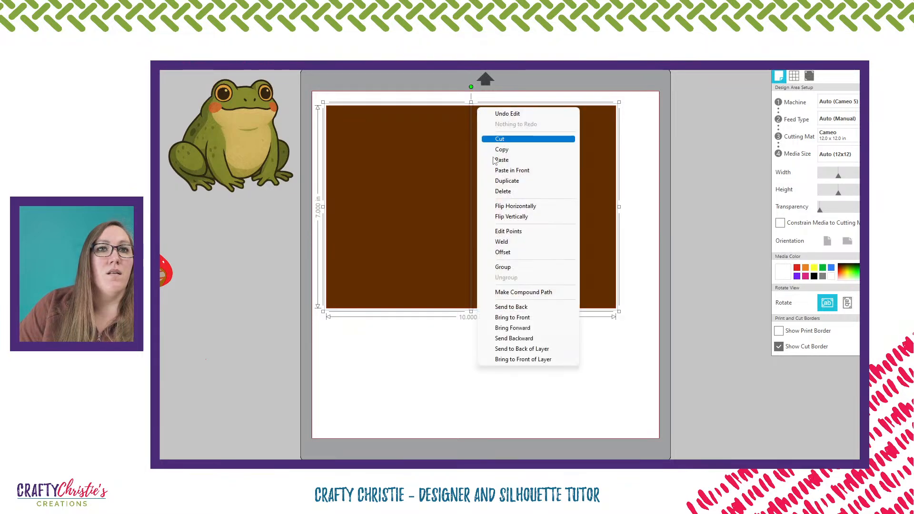
{"action": "left_click", "coordinate": [508, 267]}
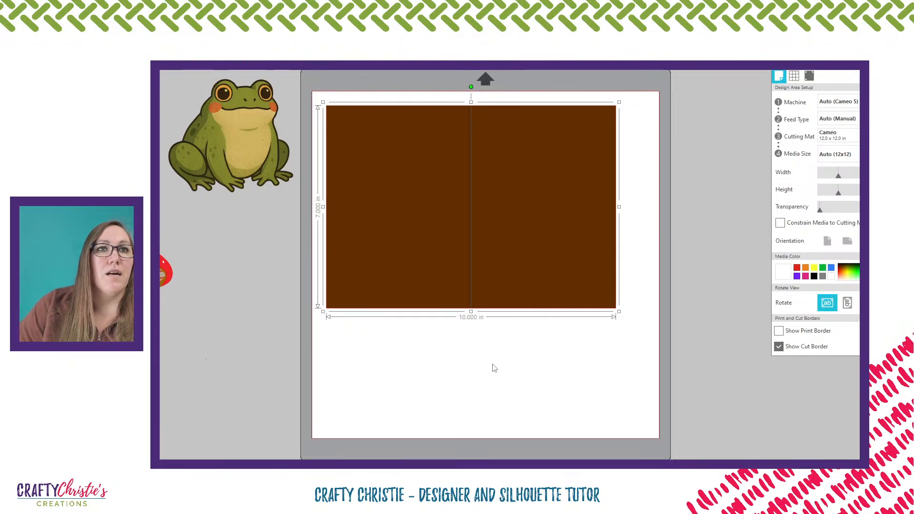
{"action": "left_click", "coordinate": [492, 386]}
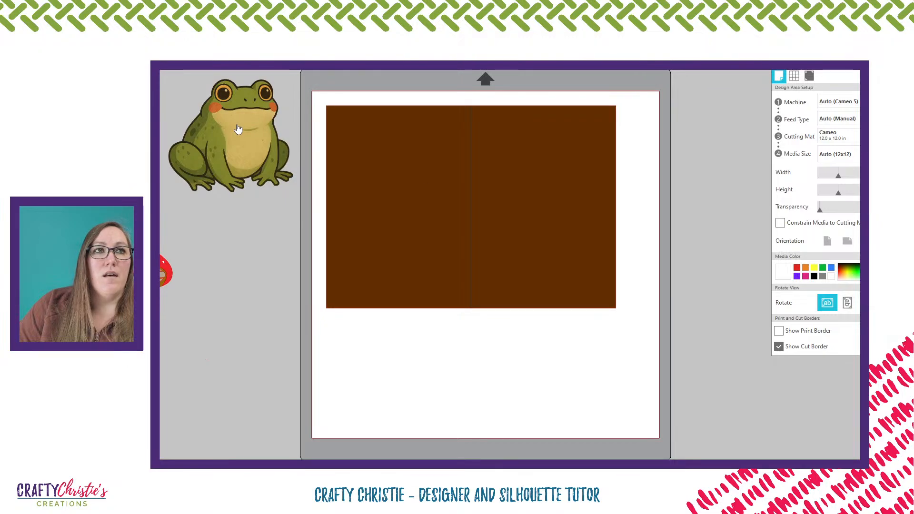
- Move the frog onto the lower part of the card's right-hand panel and the grouped large spotted mushroom above it
{"action": "left_click_drag", "start_coordinate": [236, 138], "coordinate": [545, 244]}
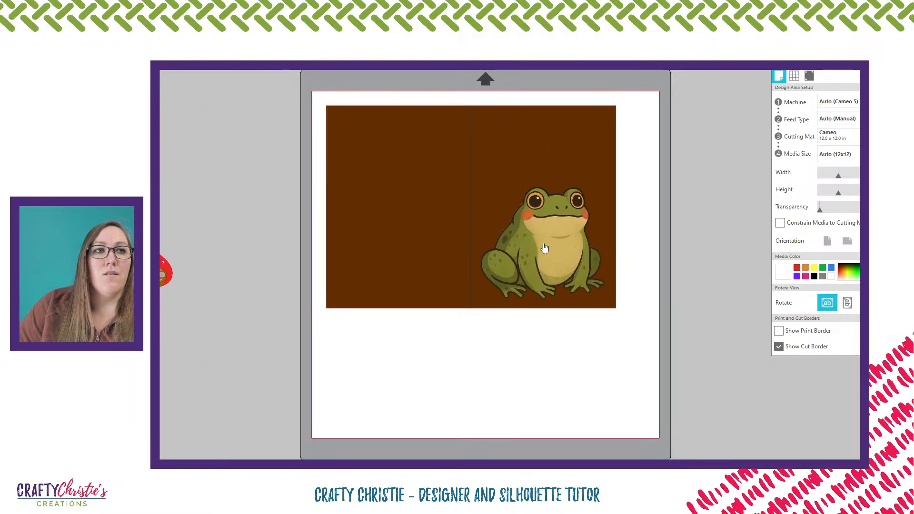
{"action": "left_click_drag", "start_coordinate": [160, 196], "coordinate": [168, 361]}
{"action": "right_click", "coordinate": [161, 276]}
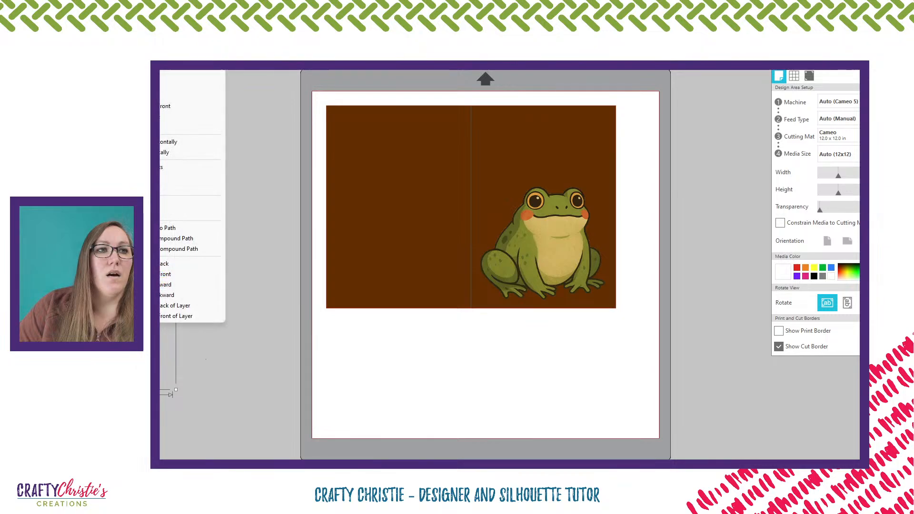
{"action": "left_click", "coordinate": [196, 211]}
{"action": "left_click_drag", "start_coordinate": [112, 294], "coordinate": [553, 176]}
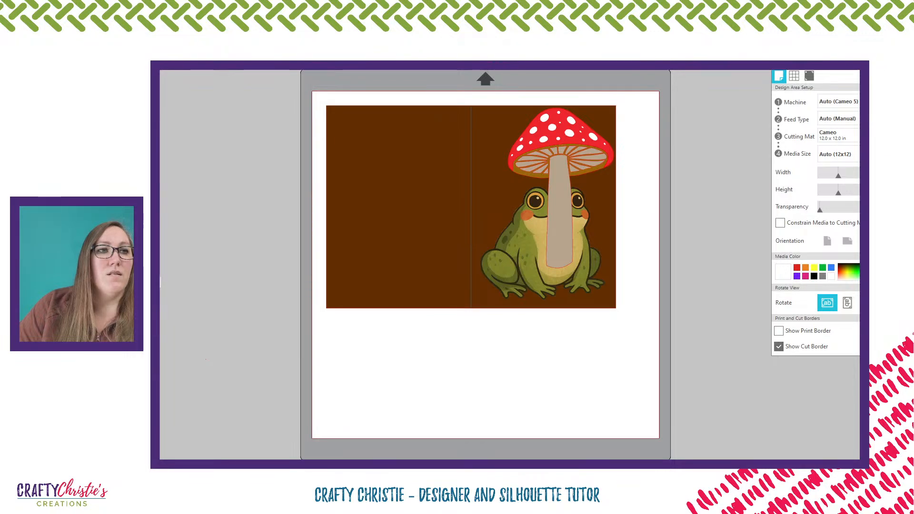
- Place the smallest mushroom in the right-hand panel's lower right corner and the other small mushroom, grouped, in its lower left corner
{"action": "left_click_drag", "start_coordinate": [161, 376], "coordinate": [612, 293]}
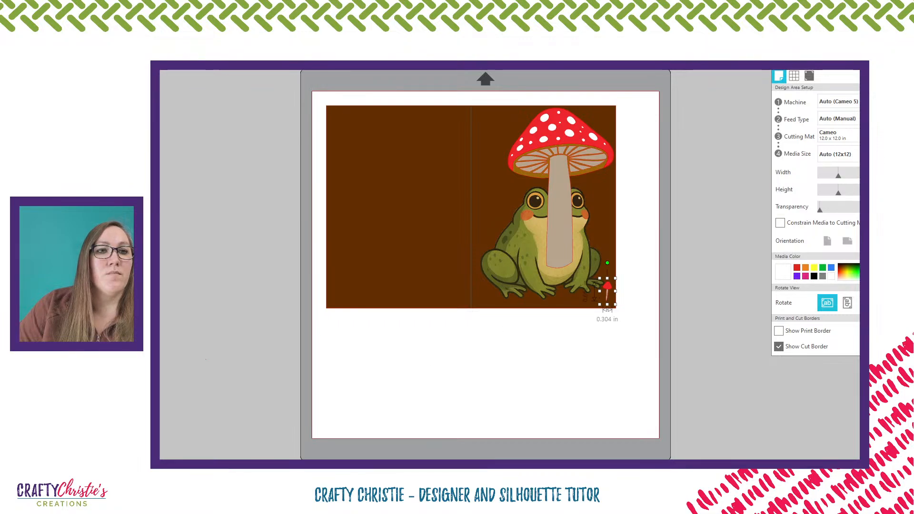
{"action": "scroll", "coordinate": [611, 292], "scroll_direction": "left", "scroll_amount": 1}
{"action": "scroll", "coordinate": [488, 265], "scroll_direction": "left", "scroll_amount": 3}
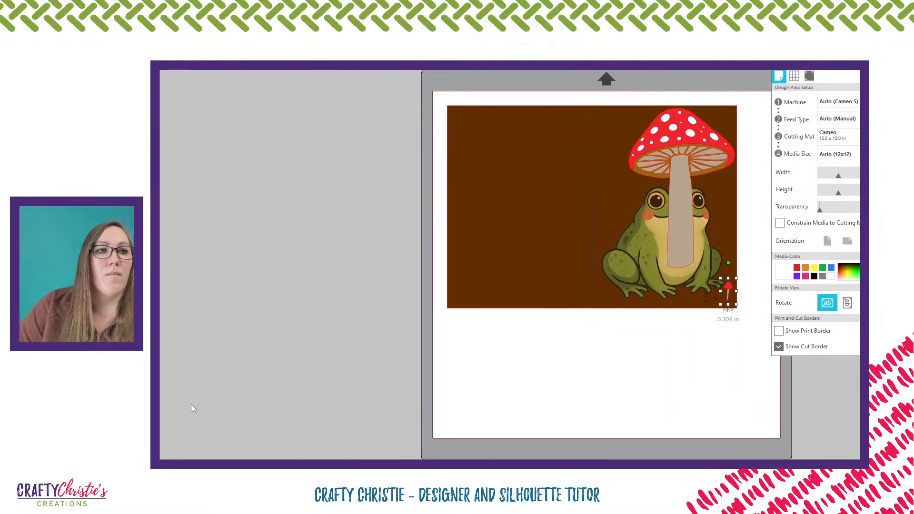
{"action": "left_click", "coordinate": [160, 392]}
{"action": "right_click", "coordinate": [160, 387]}
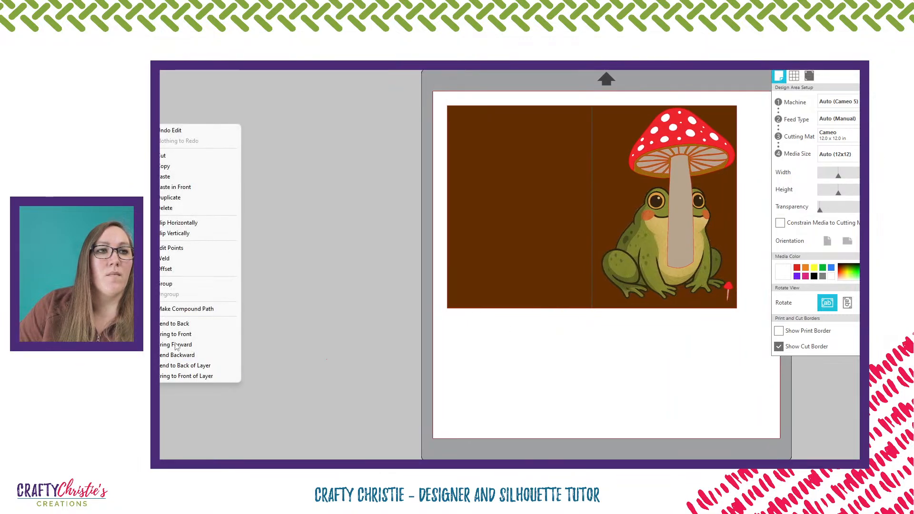
{"action": "left_click", "coordinate": [179, 286]}
{"action": "left_click_drag", "start_coordinate": [160, 288], "coordinate": [604, 290]}
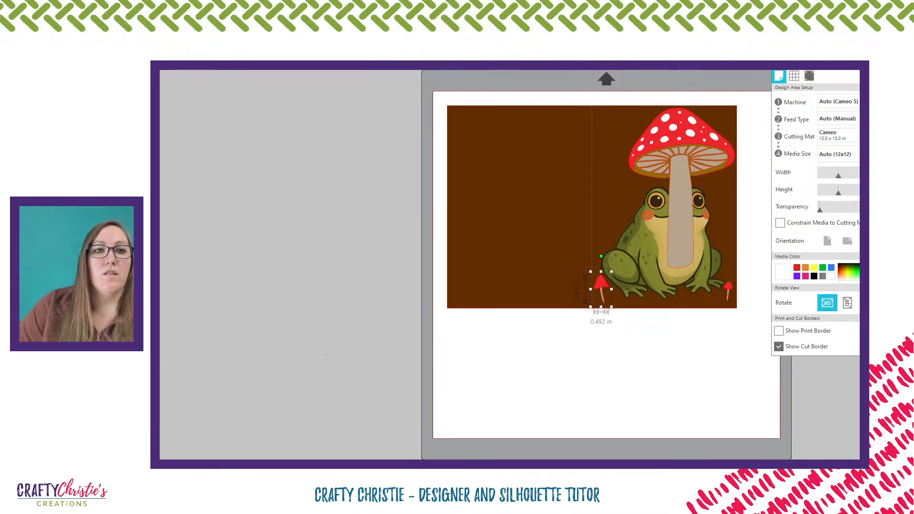
- Bring the frog in front of the mushrooms and shift the large mushroom left so its stem sits behind the frog
{"action": "scroll", "coordinate": [606, 265], "scroll_direction": "right", "scroll_amount": 5}
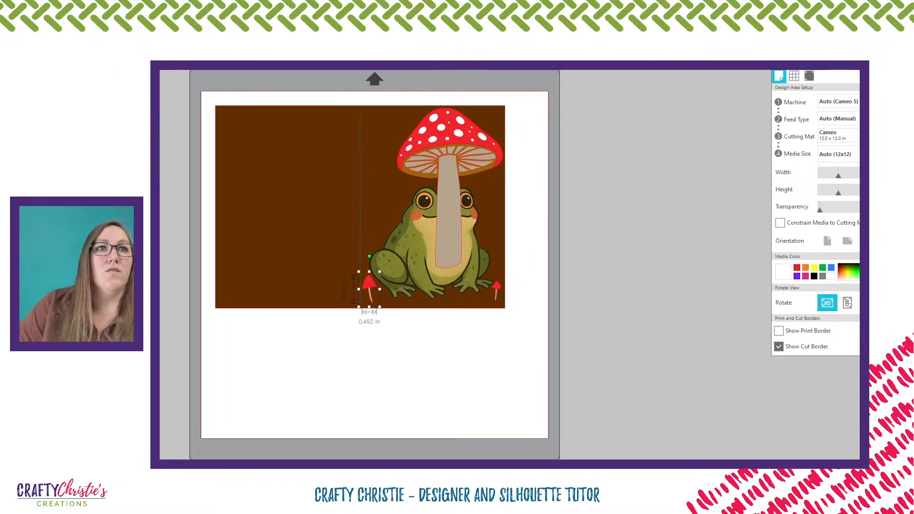
{"action": "scroll", "coordinate": [486, 264], "scroll_direction": "up", "scroll_amount": 2}
{"action": "scroll", "coordinate": [544, 201], "scroll_direction": "up", "scroll_amount": 3}
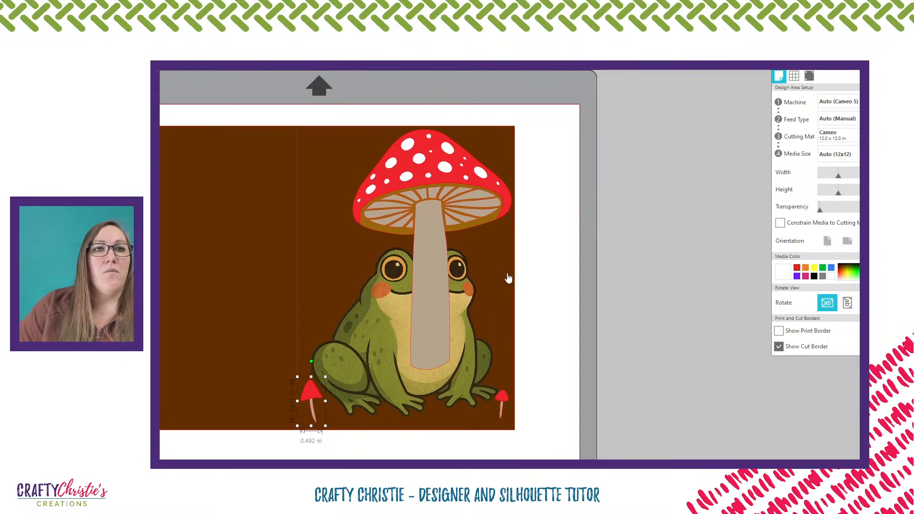
{"action": "left_click", "coordinate": [459, 354]}
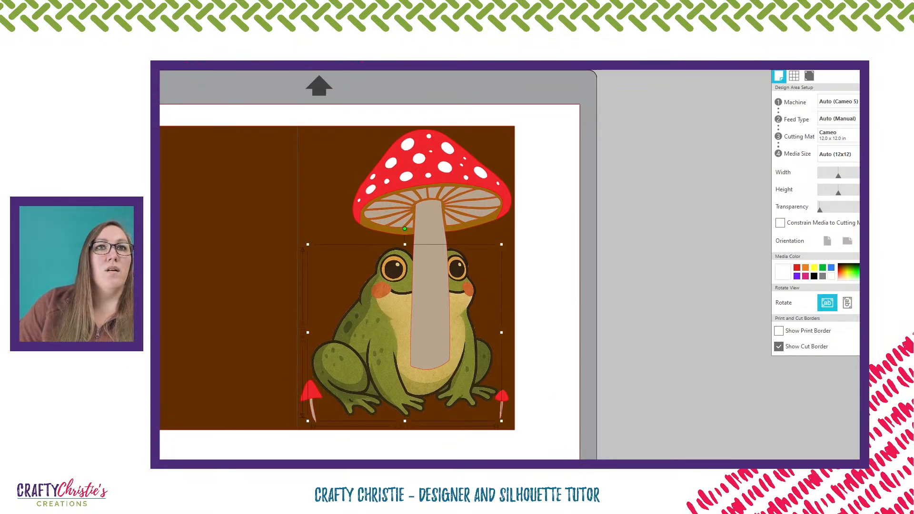
{"action": "key", "text": "ctrl+shift+]"}
{"action": "left_click", "coordinate": [659, 326]}
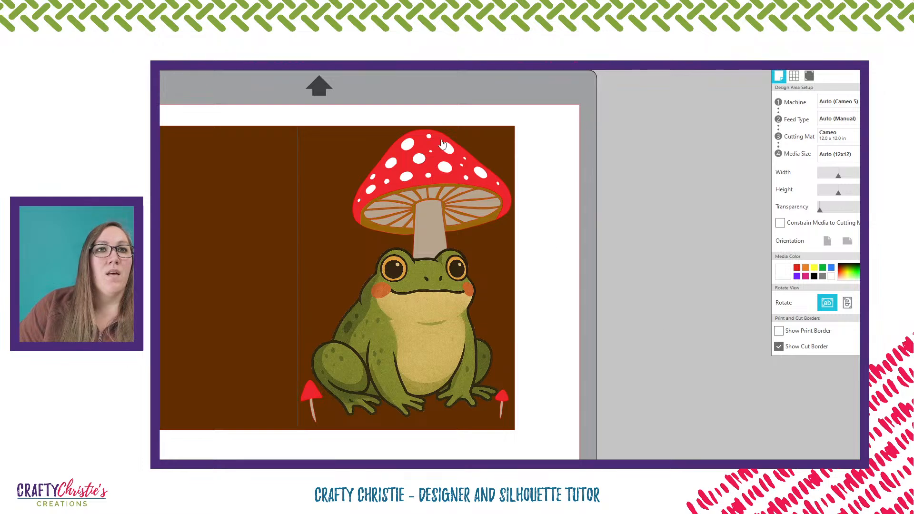
{"action": "left_click_drag", "start_coordinate": [438, 183], "coordinate": [390, 179]}
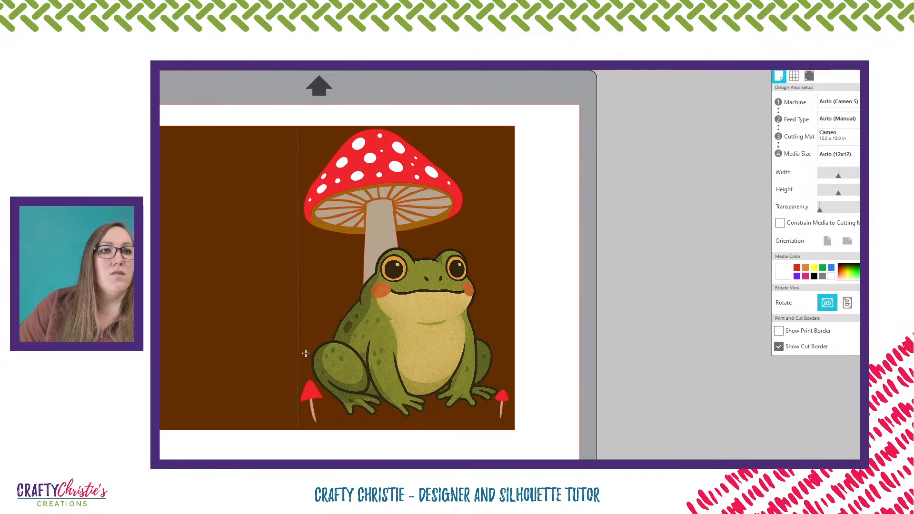
- Draw a green-filled rectangle about 5 in wide across the right-hand panel and move it to the panel's bottom edge
{"action": "mouse_move", "coordinate": [324, 362]}
{"action": "left_mouse_down"}
{"action": "mouse_move", "coordinate": [515, 369]}
{"action": "mouse_move", "coordinate": [516, 391]}
{"action": "left_mouse_up"}
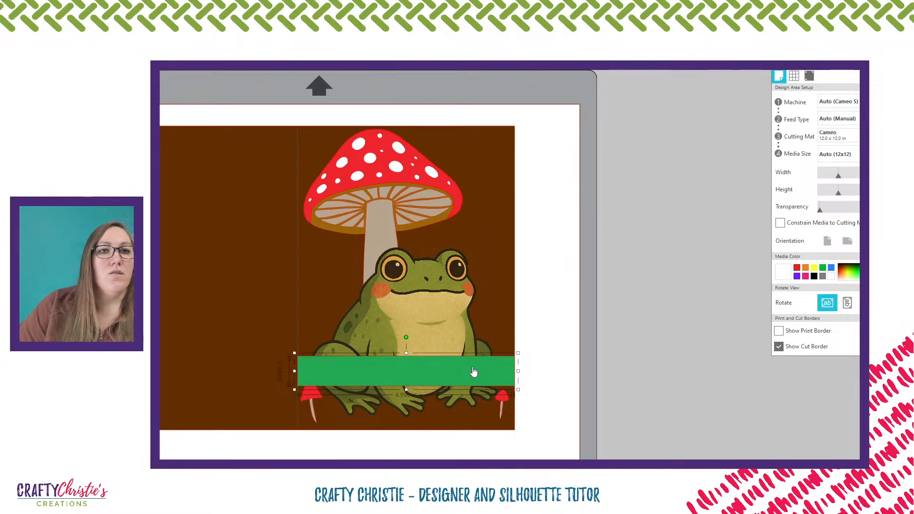
{"action": "left_click_drag", "start_coordinate": [473, 374], "coordinate": [473, 413]}
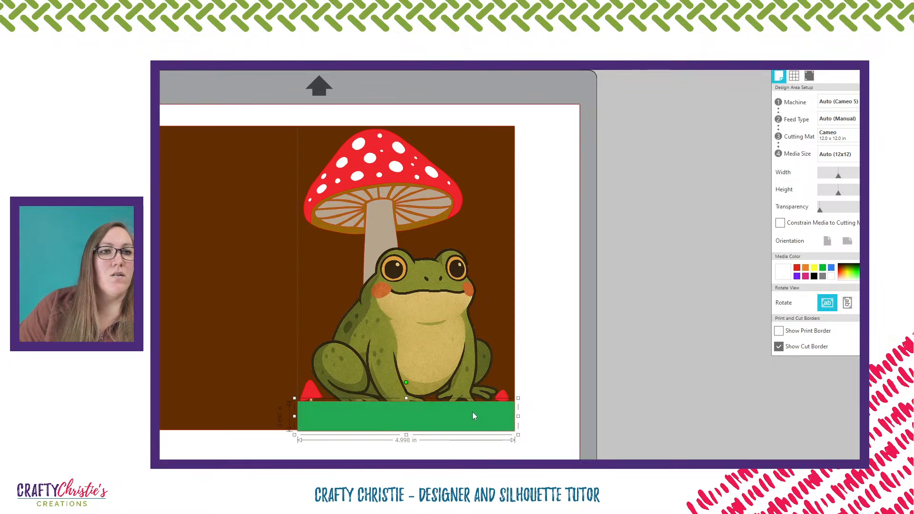
{"action": "left_click", "coordinate": [608, 370]}
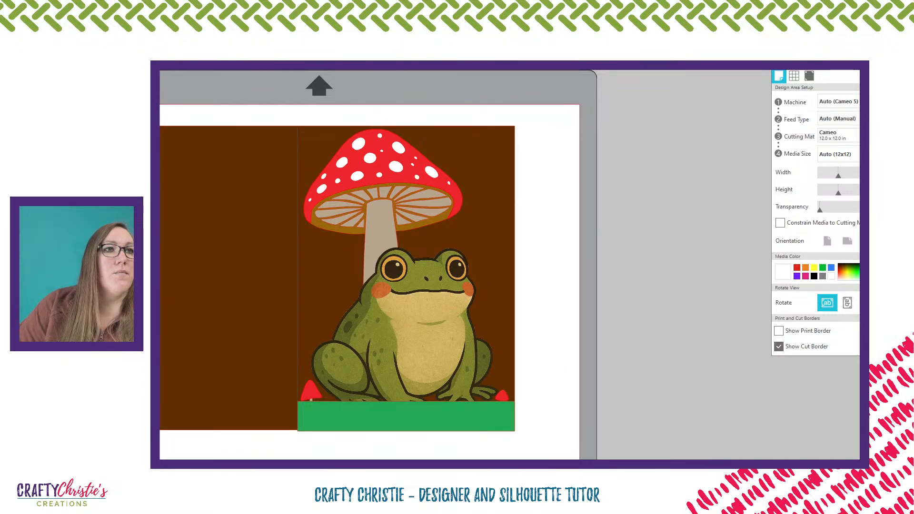
- Draw a narrow green ellipse about 0.13 in wide and 1.4 in tall beside the mat as a grass blade
{"action": "left_click_drag", "start_coordinate": [650, 174], "coordinate": [655, 275]}
{"action": "left_click_drag", "start_coordinate": [657, 269], "coordinate": [656, 235]}
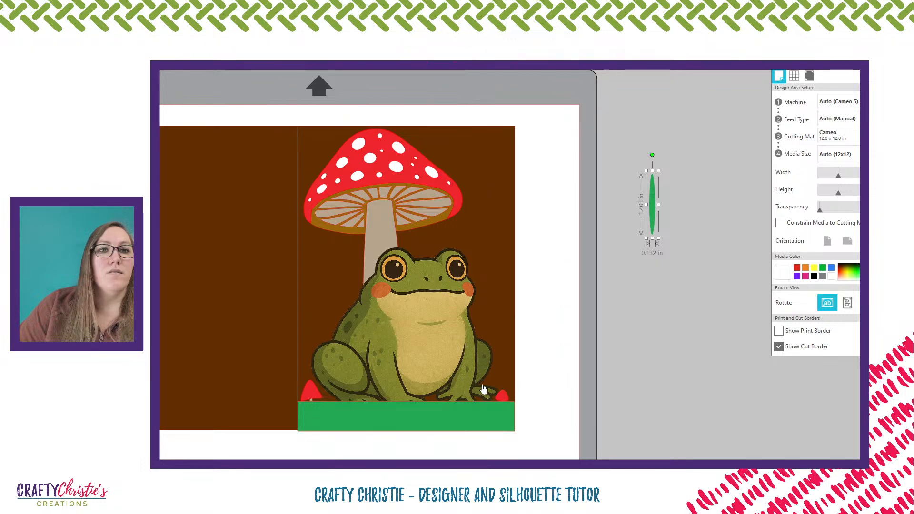
{"action": "left_click", "coordinate": [482, 417]}
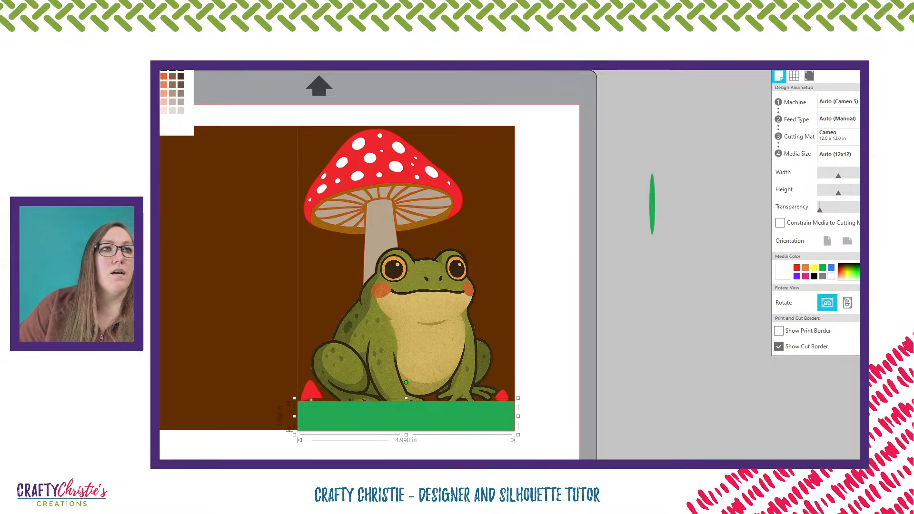
{"action": "left_click", "coordinate": [665, 204]}
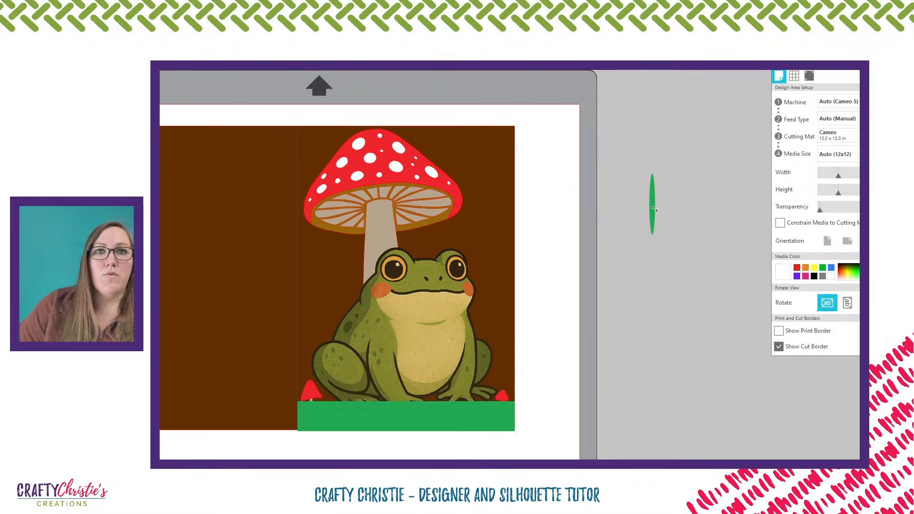
- Place a copy of the grass blade on the green strip in front of the frog's left-hand leg and tilt it left
{"action": "left_click_drag", "start_coordinate": [654, 210], "coordinate": [340, 406]}
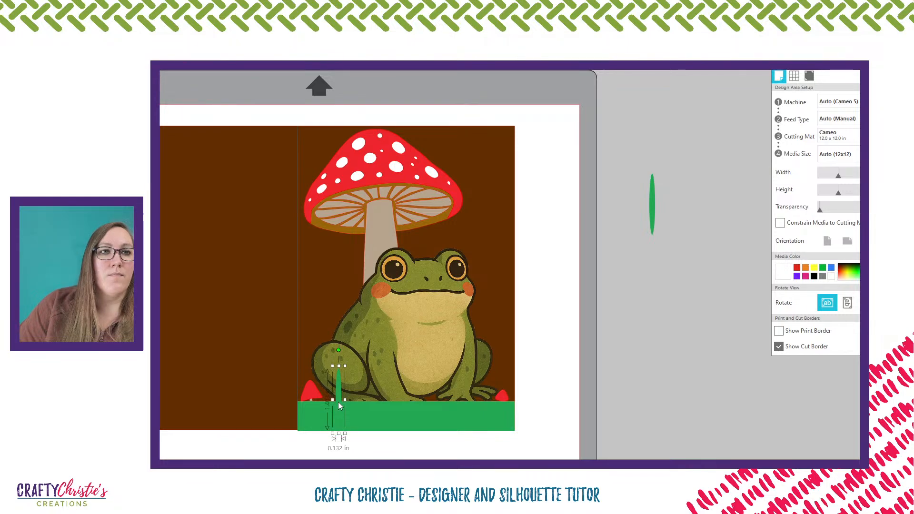
{"action": "left_click_drag", "start_coordinate": [340, 349], "coordinate": [335, 347]}
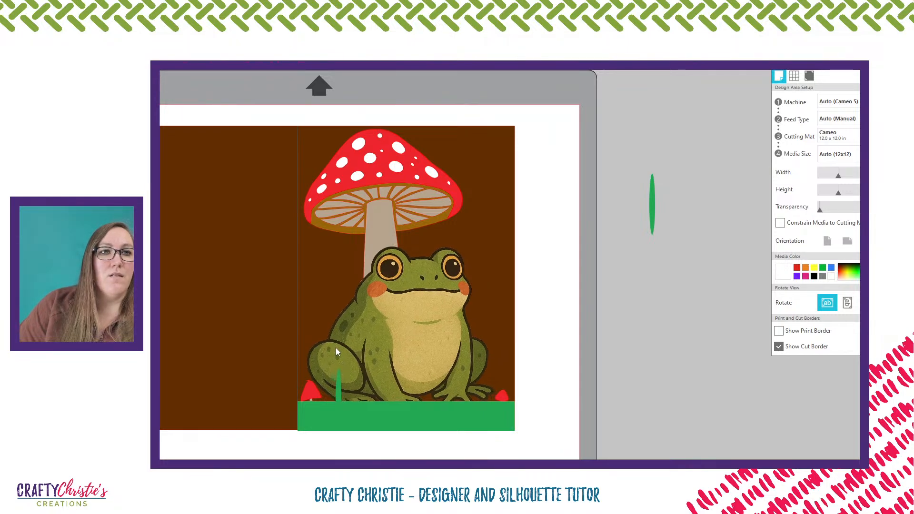
{"action": "left_click", "coordinate": [340, 395]}
{"action": "left_click_drag", "start_coordinate": [338, 350], "coordinate": [325, 352]}
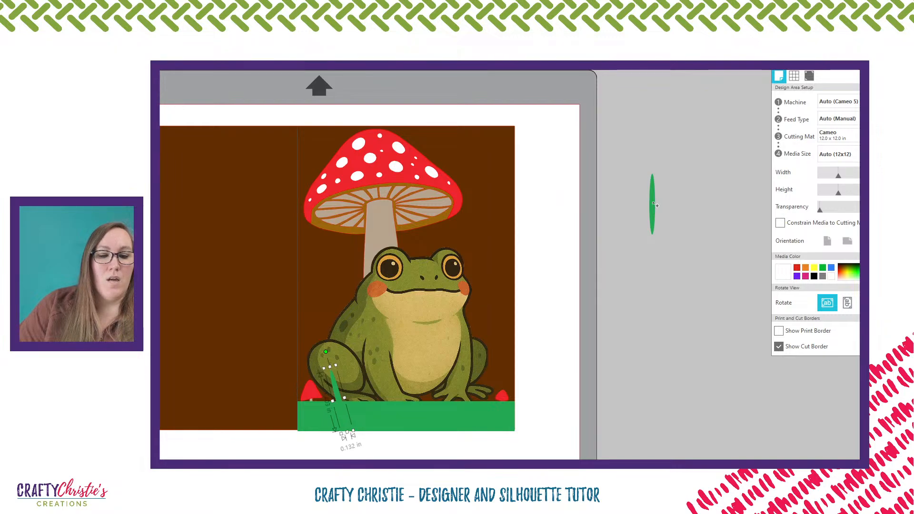
- Add an upright second blade shortened to the green strip's bottom edge and a third blade beside it tilted right
{"action": "left_click_drag", "start_coordinate": [653, 207], "coordinate": [343, 409]}
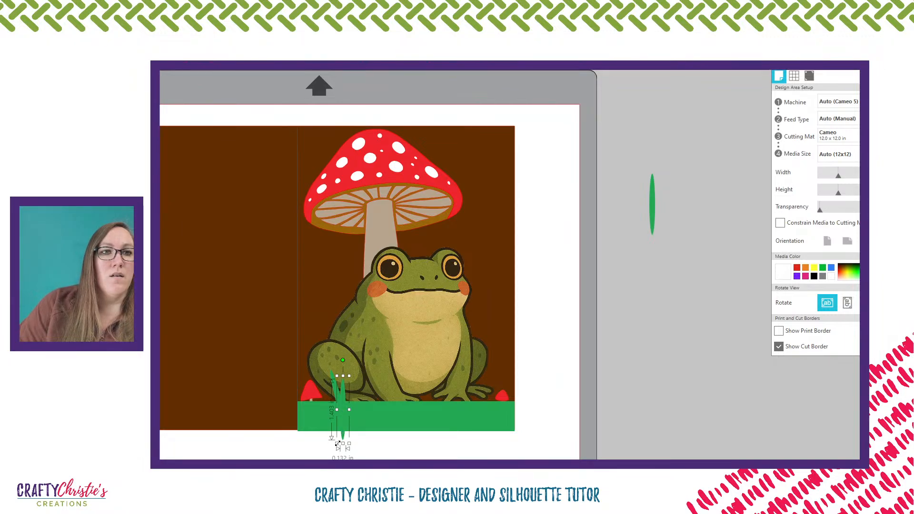
{"action": "left_click_drag", "start_coordinate": [344, 446], "coordinate": [346, 435]}
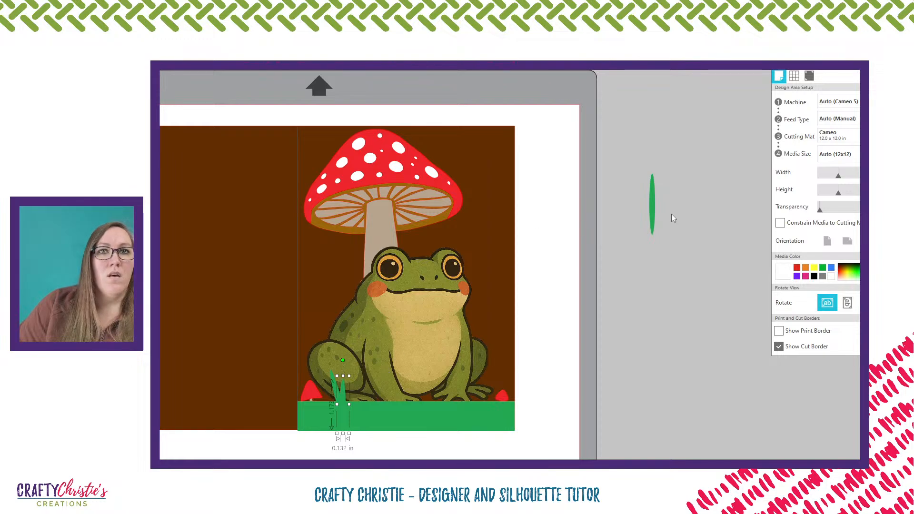
{"action": "left_click_drag", "start_coordinate": [654, 219], "coordinate": [351, 418]}
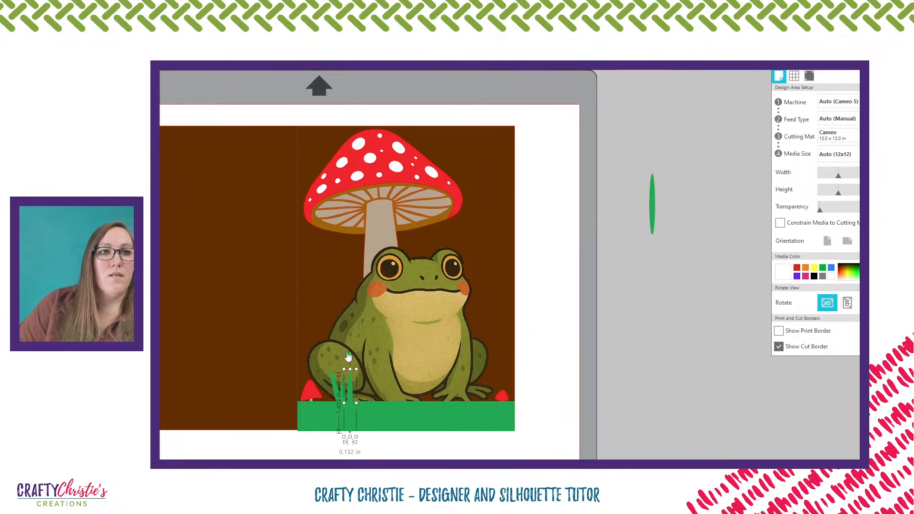
{"action": "left_click_drag", "start_coordinate": [350, 354], "coordinate": [358, 357]}
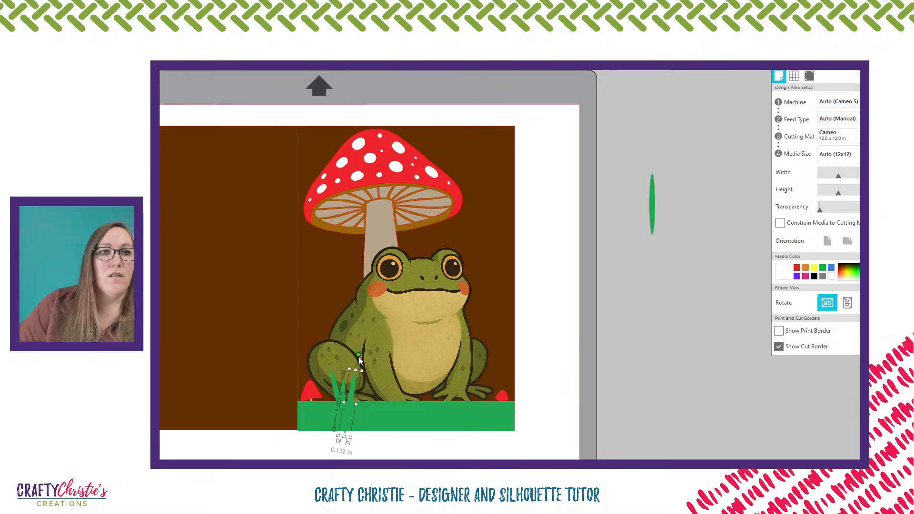
- Lower the right- and left-tilted blades and shorten both so they end at the green strip's bottom edge
{"action": "left_click_drag", "start_coordinate": [356, 398], "coordinate": [347, 410]}
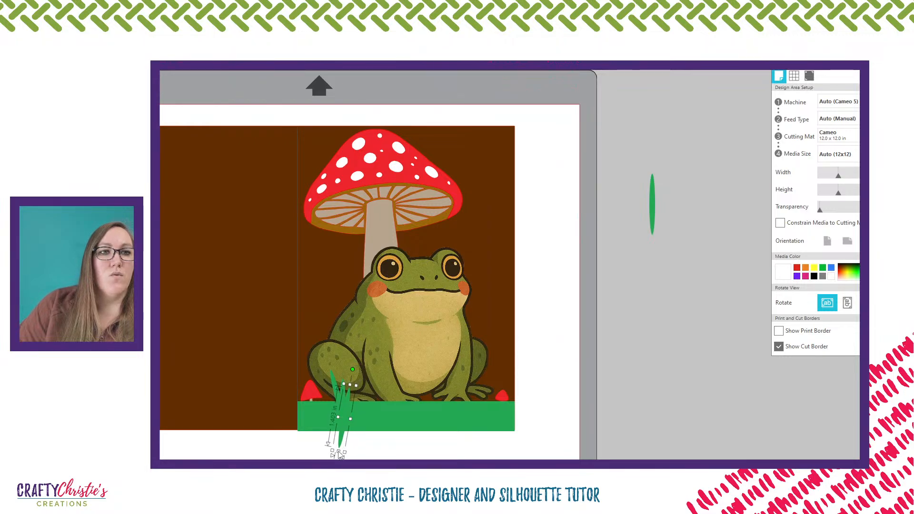
{"action": "left_click_drag", "start_coordinate": [339, 455], "coordinate": [346, 438]}
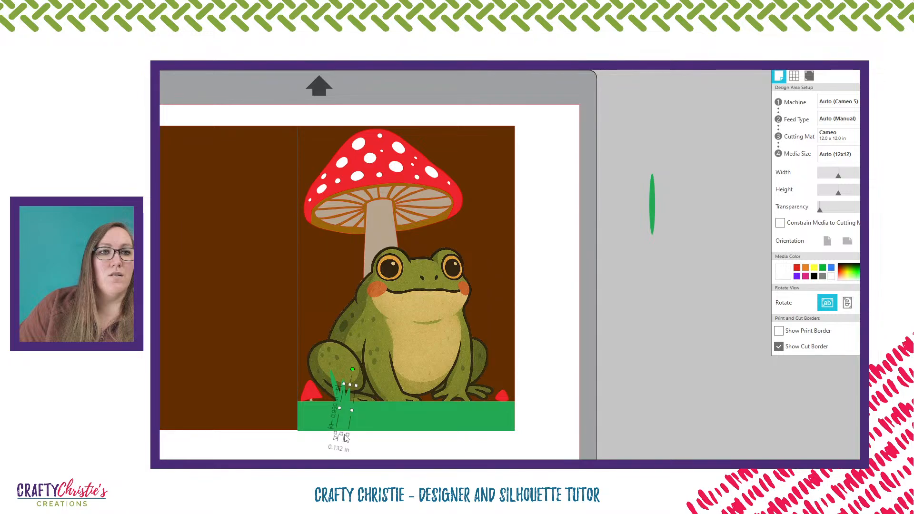
{"action": "left_click", "coordinate": [333, 391]}
{"action": "mouse_move", "coordinate": [333, 397]}
{"action": "left_mouse_down"}
{"action": "mouse_move", "coordinate": [336, 406]}
{"action": "mouse_move", "coordinate": [339, 396]}
{"action": "left_mouse_up"}
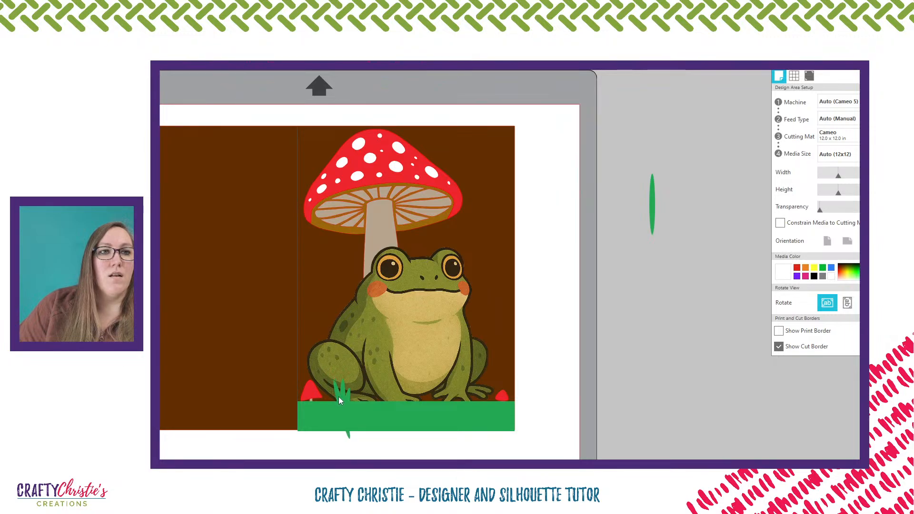
{"action": "left_click", "coordinate": [348, 435]}
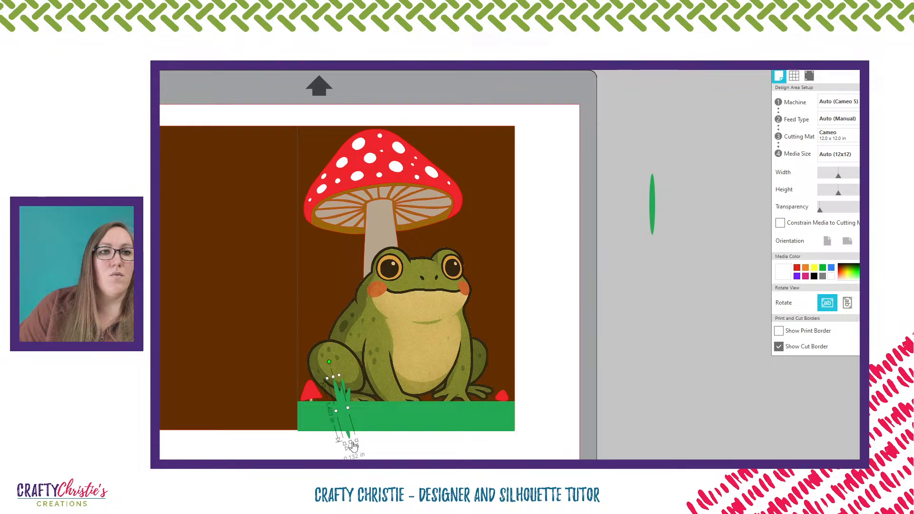
{"action": "left_click_drag", "start_coordinate": [354, 445], "coordinate": [350, 421]}
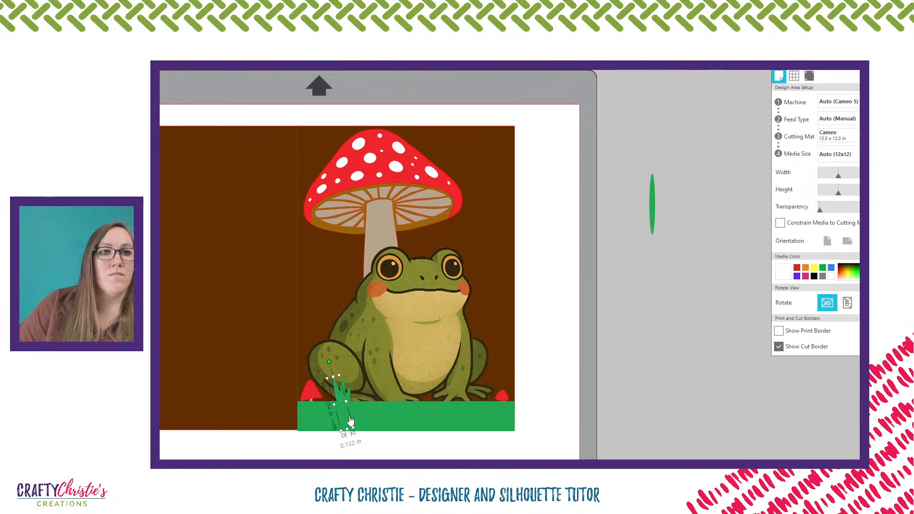
- Tilt the three blades together slightly left, shorten them to the green strip's bottom edge and weld them into one tuft
{"action": "left_click", "coordinate": [342, 386], "text": "shift"}
{"action": "left_click", "coordinate": [347, 396], "text": "shift"}
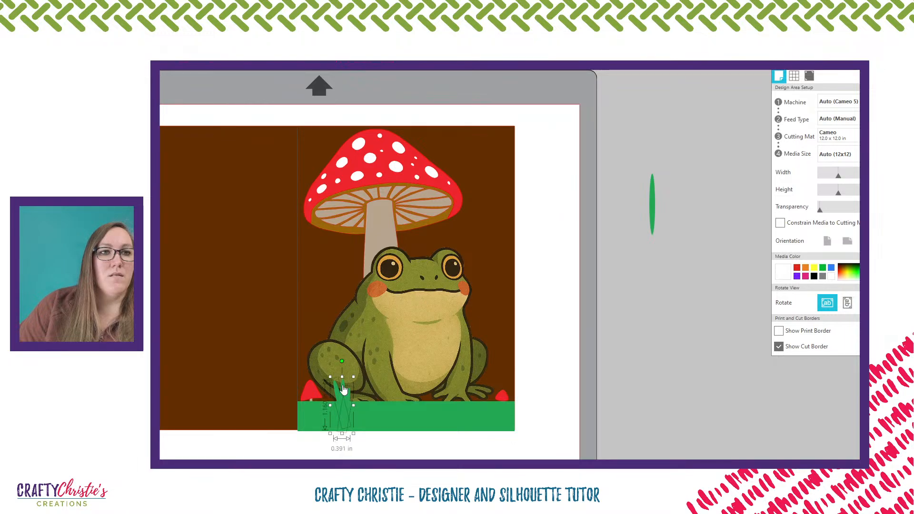
{"action": "left_click", "coordinate": [342, 385], "text": "shift"}
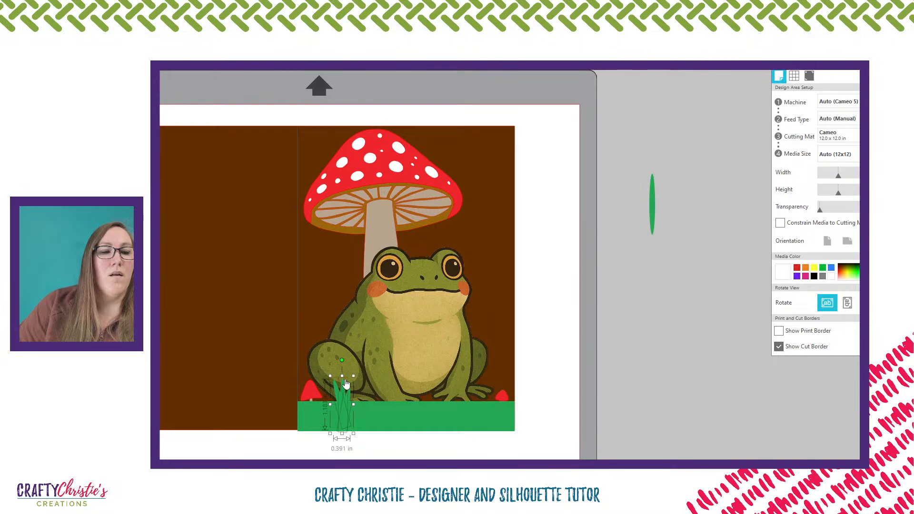
{"action": "left_click_drag", "start_coordinate": [342, 360], "coordinate": [333, 362]}
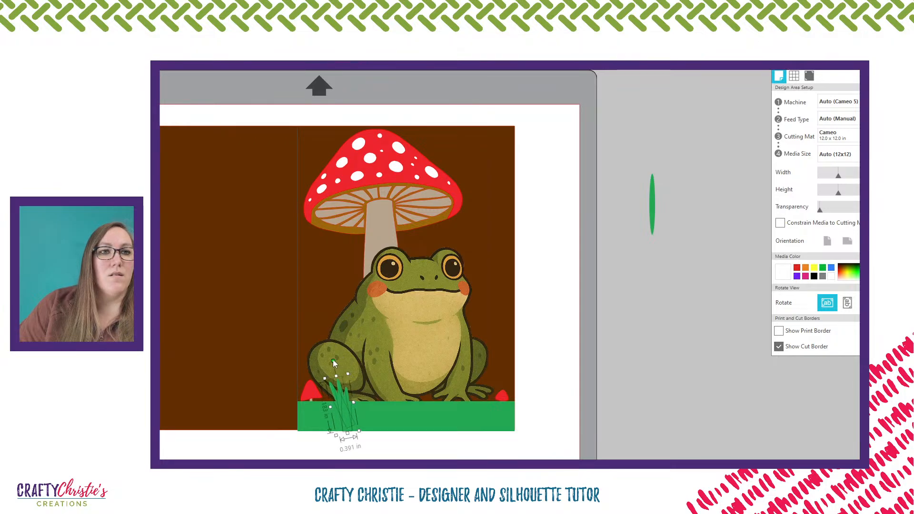
{"action": "left_click_drag", "start_coordinate": [341, 398], "coordinate": [342, 402]}
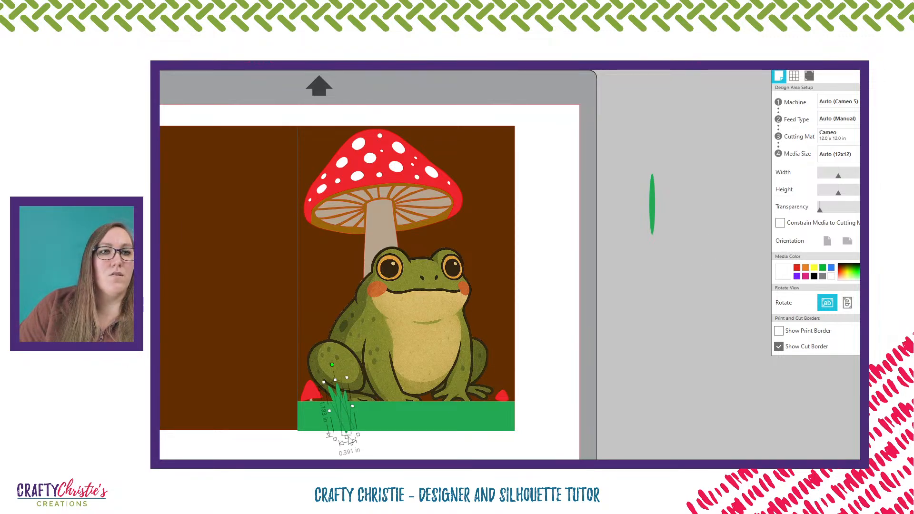
{"action": "left_click_drag", "start_coordinate": [349, 441], "coordinate": [350, 436]}
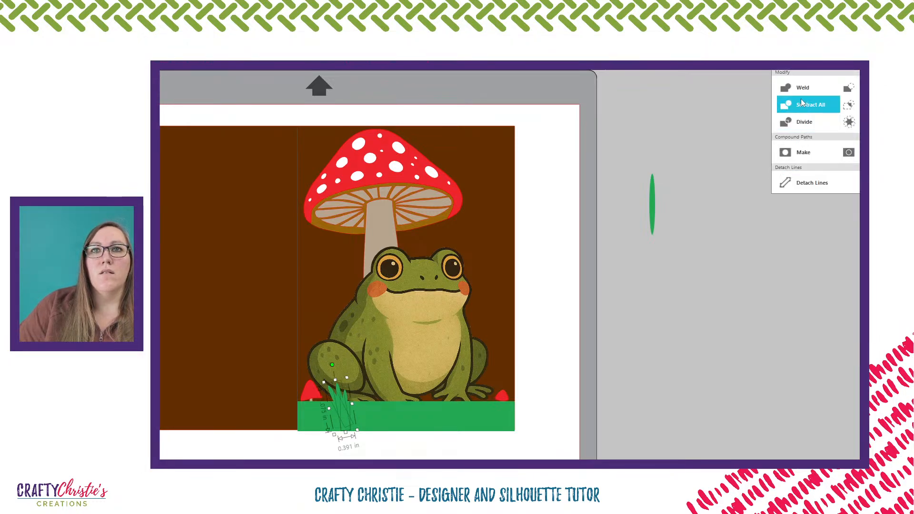
{"action": "left_click", "coordinate": [800, 88]}
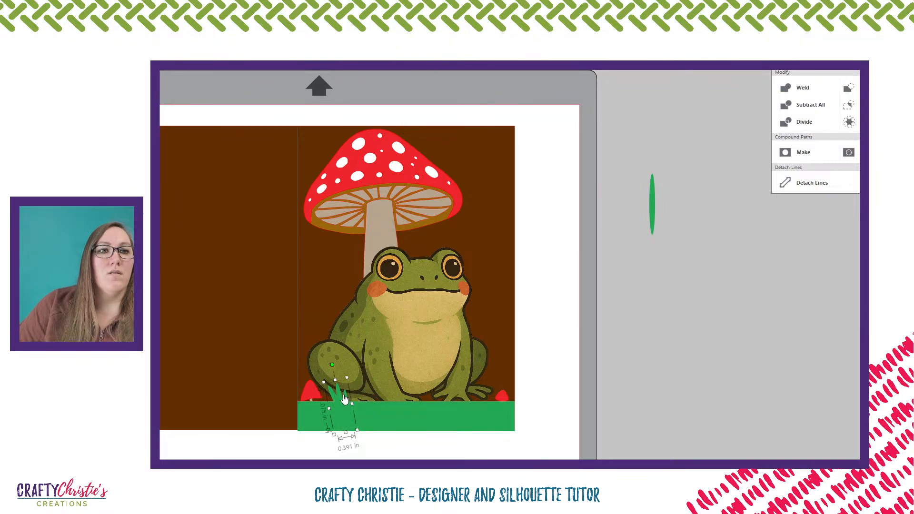
- Spread copies of the welded tuft along the green strip to the card's right edge, varying their tilt and mirroring the last one leftward
{"action": "mouse_move", "coordinate": [331, 403]}
{"action": "left_mouse_down"}
{"action": "mouse_move", "coordinate": [812, 288]}
{"action": "mouse_move", "coordinate": [775, 289]}
{"action": "mouse_move", "coordinate": [487, 389]}
{"action": "mouse_move", "coordinate": [340, 413]}
{"action": "left_mouse_up"}
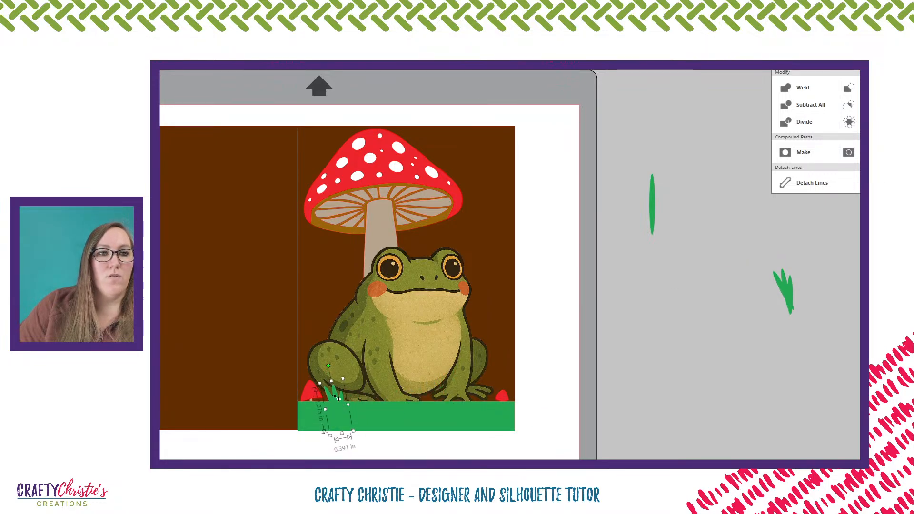
{"action": "left_click_drag", "start_coordinate": [337, 398], "coordinate": [386, 395], "text": "alt"}
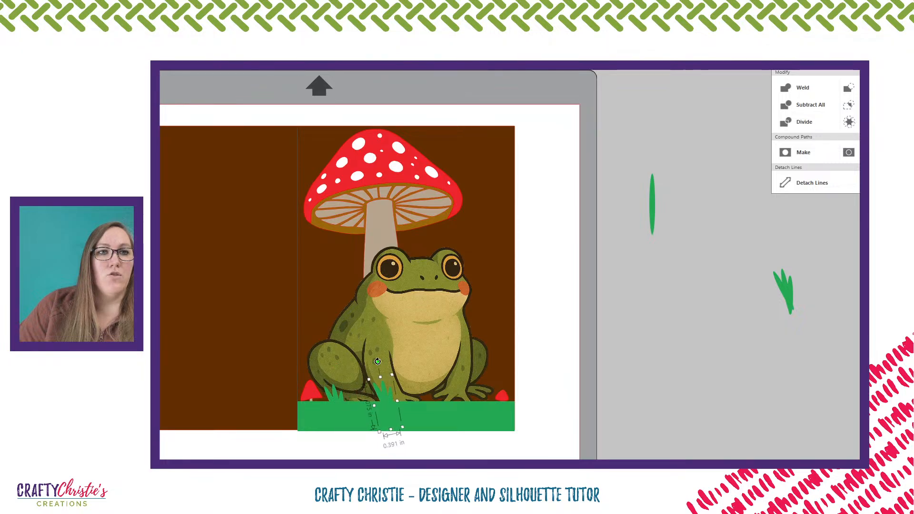
{"action": "left_click_drag", "start_coordinate": [378, 361], "coordinate": [396, 364]}
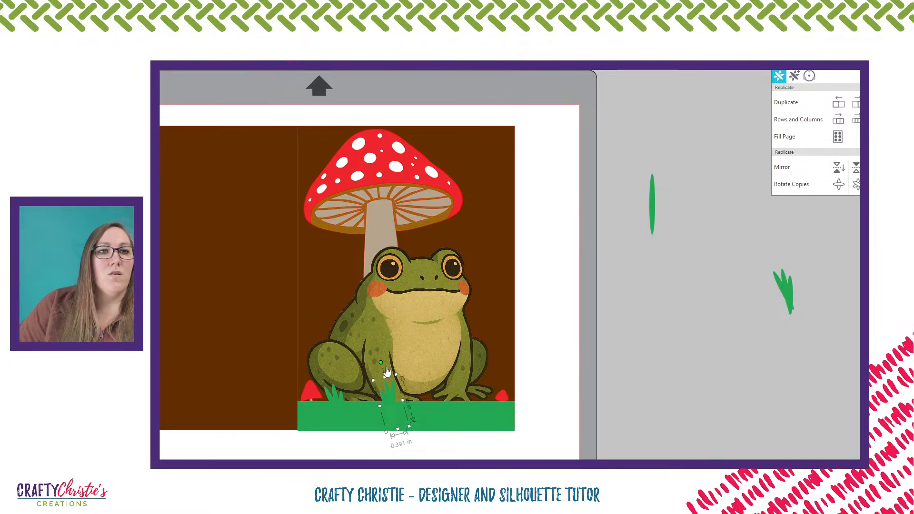
{"action": "left_click_drag", "start_coordinate": [381, 363], "coordinate": [399, 365]}
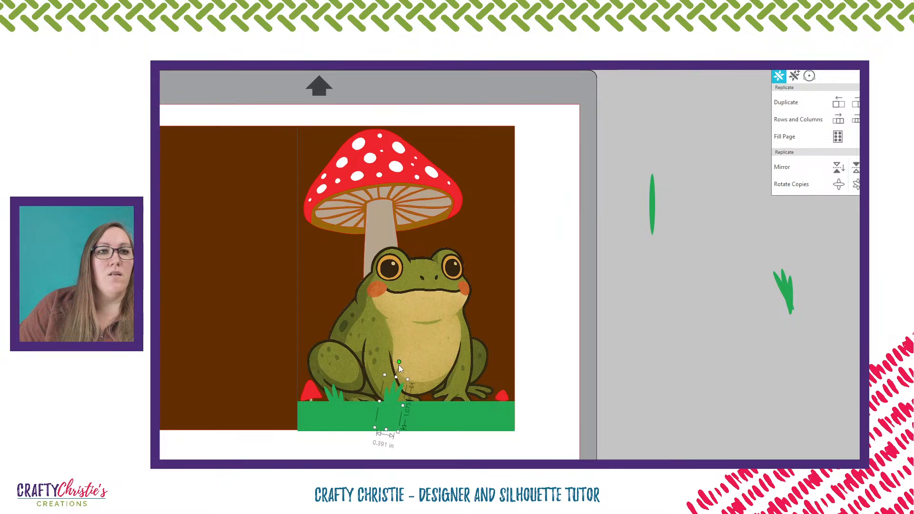
{"action": "left_click_drag", "start_coordinate": [392, 399], "coordinate": [507, 401]}
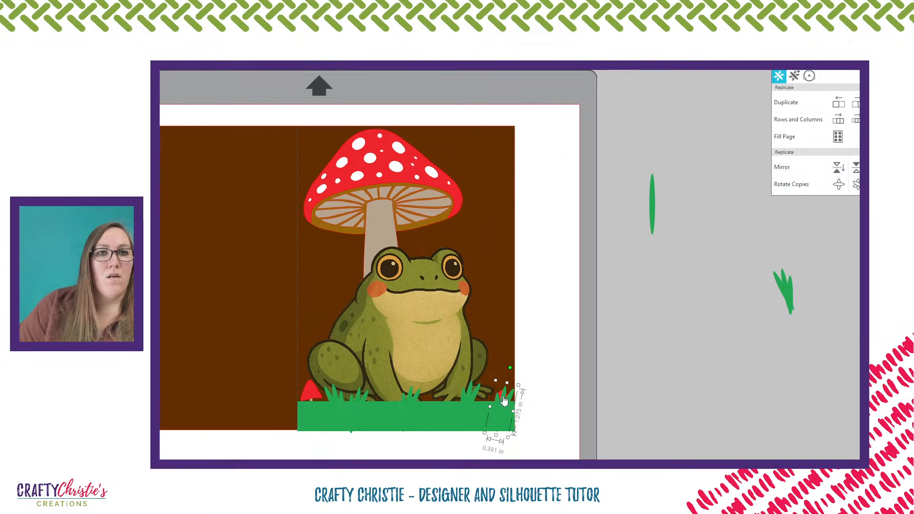
{"action": "left_click", "coordinate": [857, 167]}
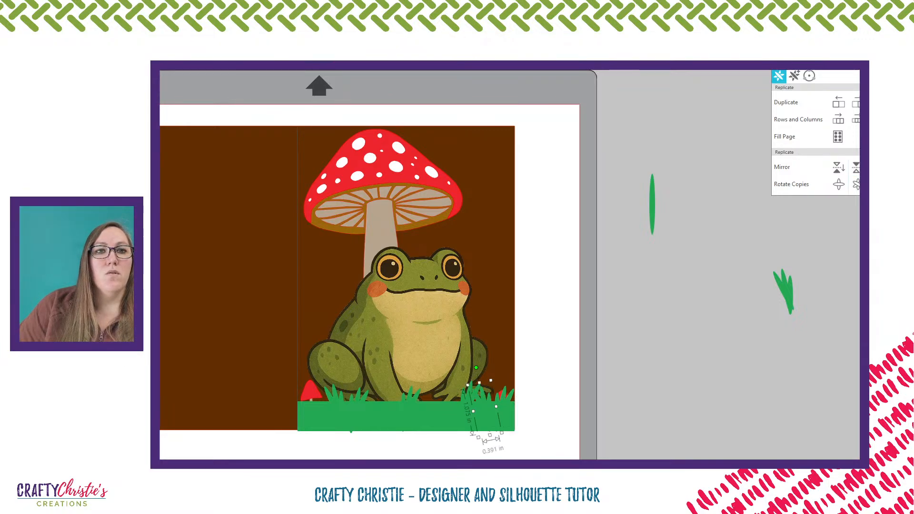
- Shift the tuft by the frog's right-hand front foot left, tilt it slightly left and lower it into the green strip
{"action": "left_click", "coordinate": [461, 398]}
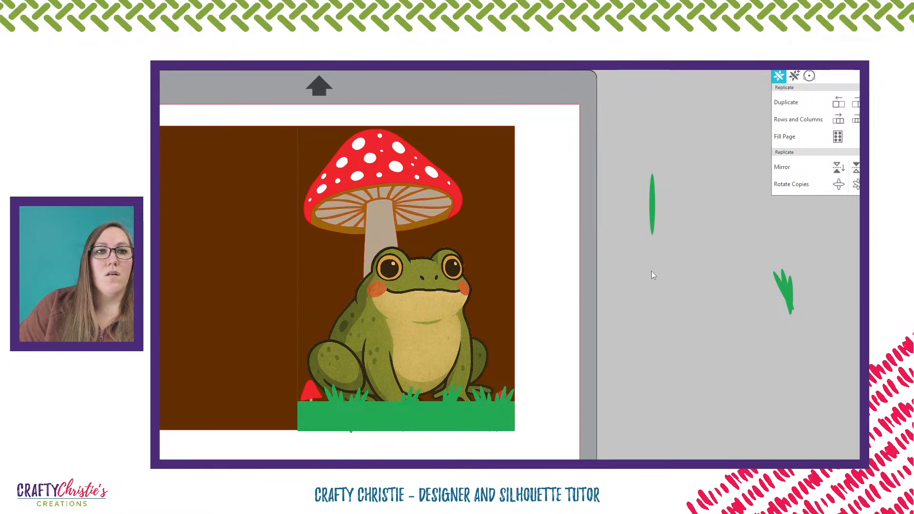
{"action": "left_click", "coordinate": [457, 394]}
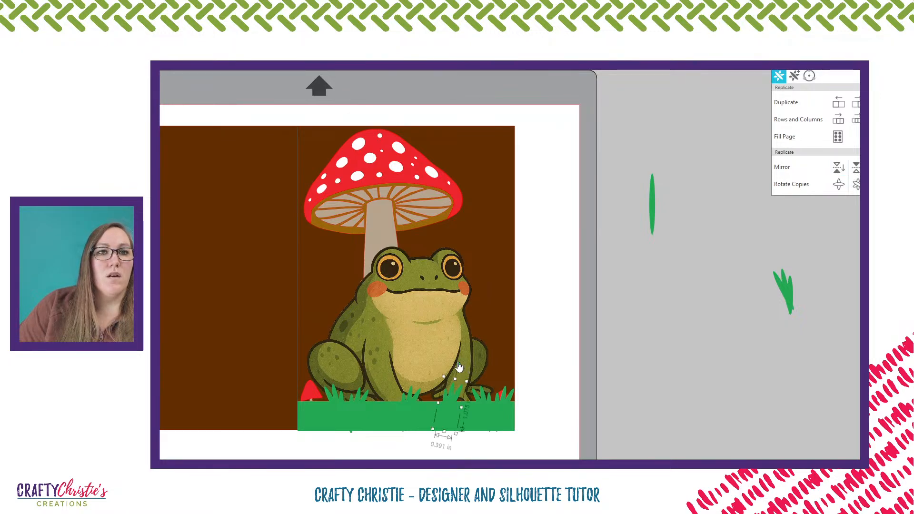
{"action": "left_click_drag", "start_coordinate": [457, 363], "coordinate": [444, 361]}
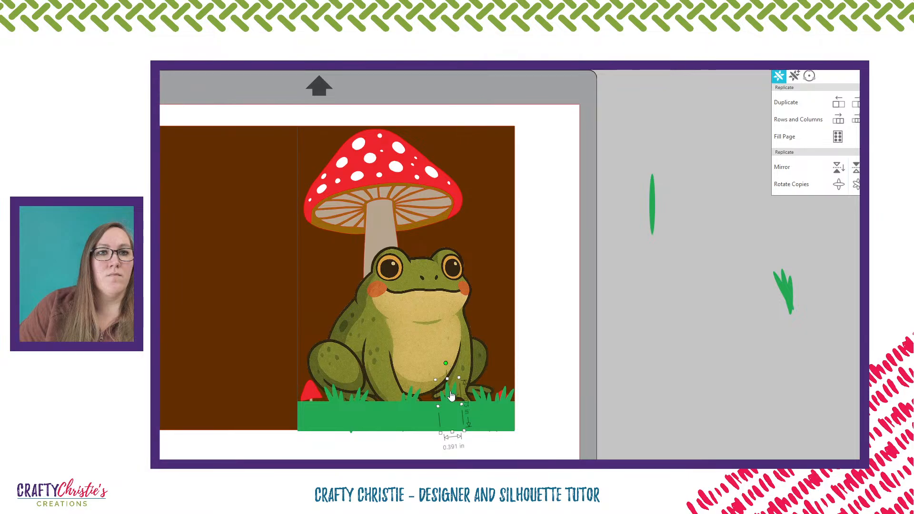
{"action": "left_click_drag", "start_coordinate": [451, 393], "coordinate": [449, 400]}
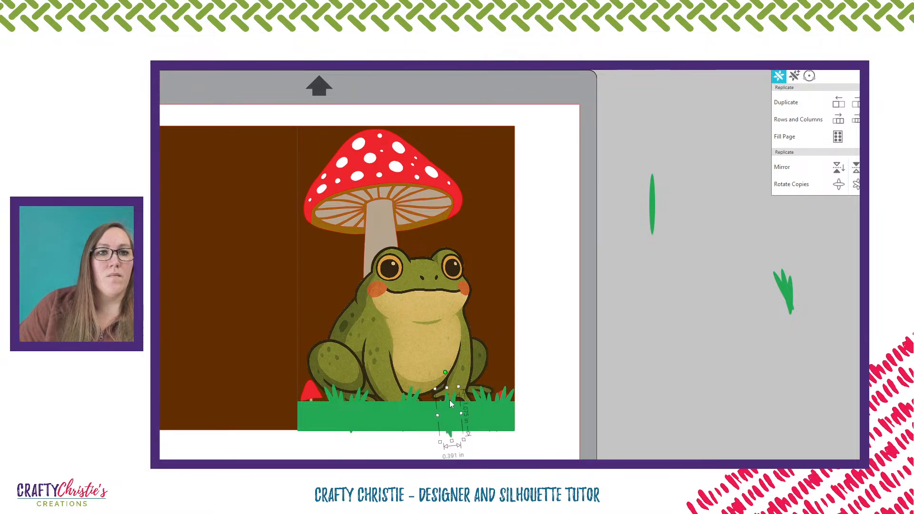
- Shorten the two tufts overhanging the green strip so they end at its bottom edge
{"action": "left_click", "coordinate": [642, 374]}
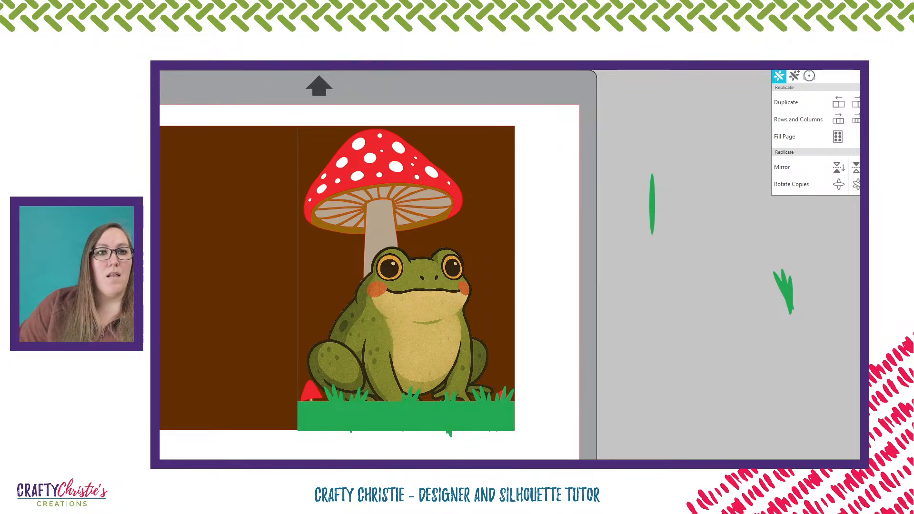
{"action": "left_click", "coordinate": [451, 436]}
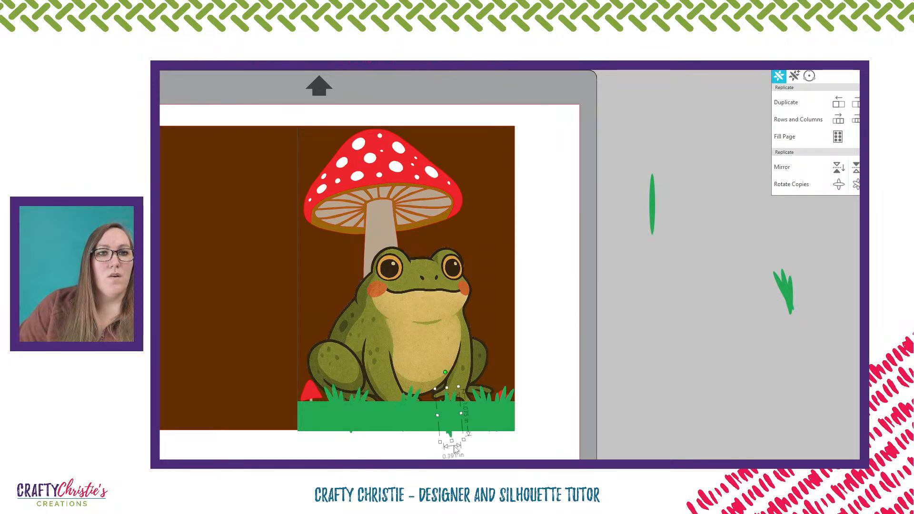
{"action": "left_click_drag", "start_coordinate": [452, 441], "coordinate": [451, 430]}
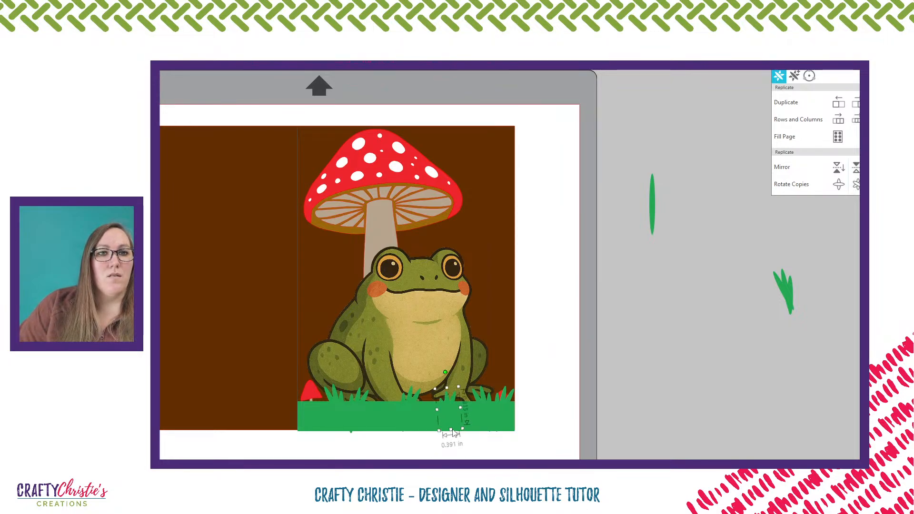
{"action": "left_click", "coordinate": [351, 433]}
{"action": "left_click_drag", "start_coordinate": [352, 437], "coordinate": [354, 430]}
{"action": "left_click", "coordinate": [421, 452]}
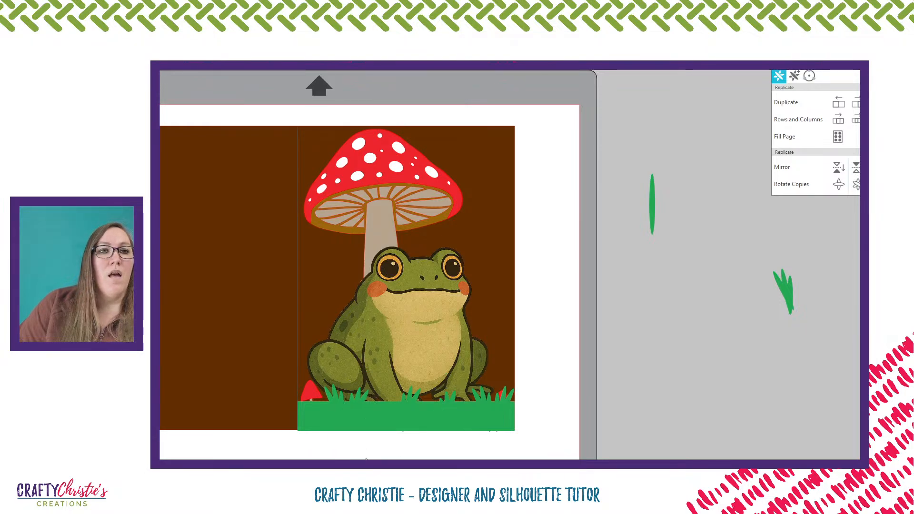
- Weld all the grass tufts and the green strip along the card's bottom into one grass piece
{"action": "left_click", "coordinate": [507, 403]}
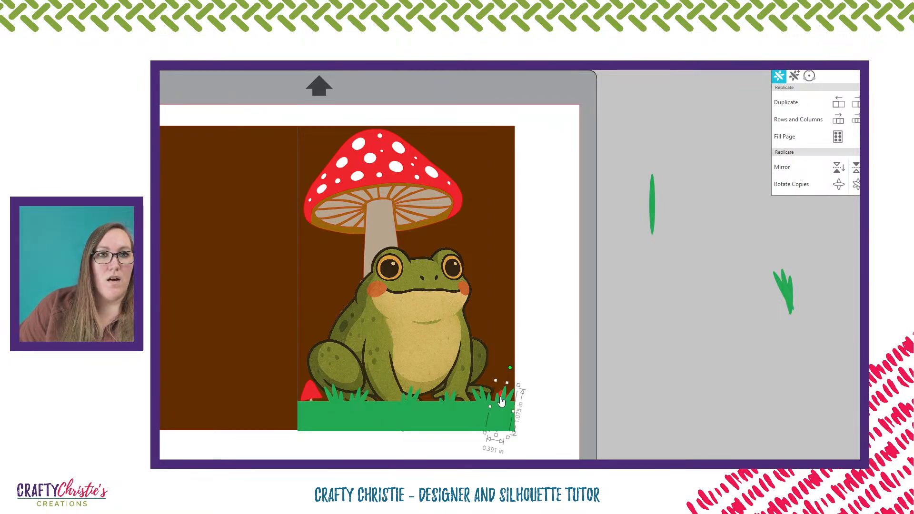
{"action": "left_click_drag", "start_coordinate": [490, 407], "coordinate": [318, 420]}
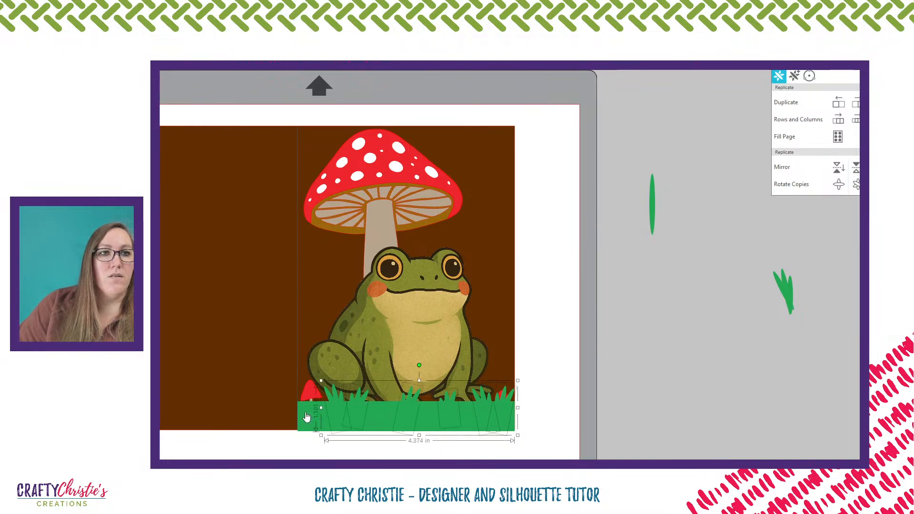
{"action": "left_click", "coordinate": [307, 417], "text": "shift"}
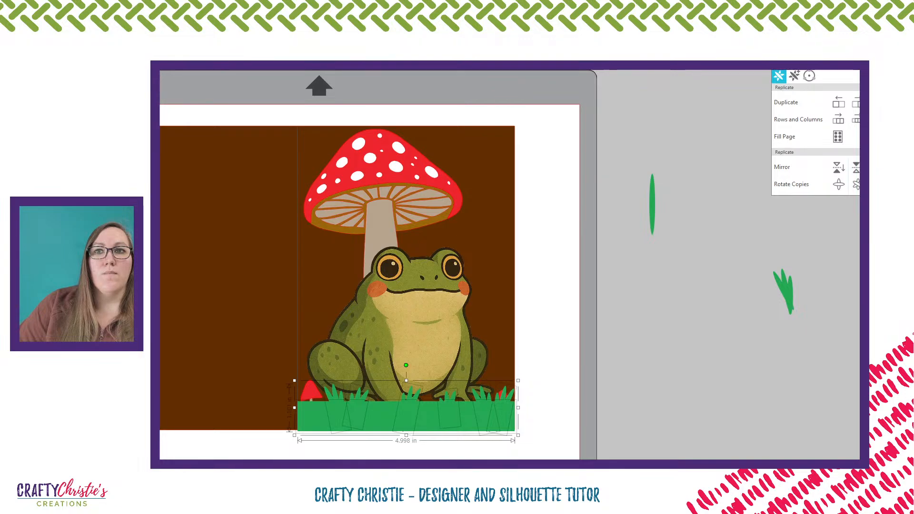
{"action": "left_click", "coordinate": [864, 160]}
{"action": "left_click", "coordinate": [808, 92]}
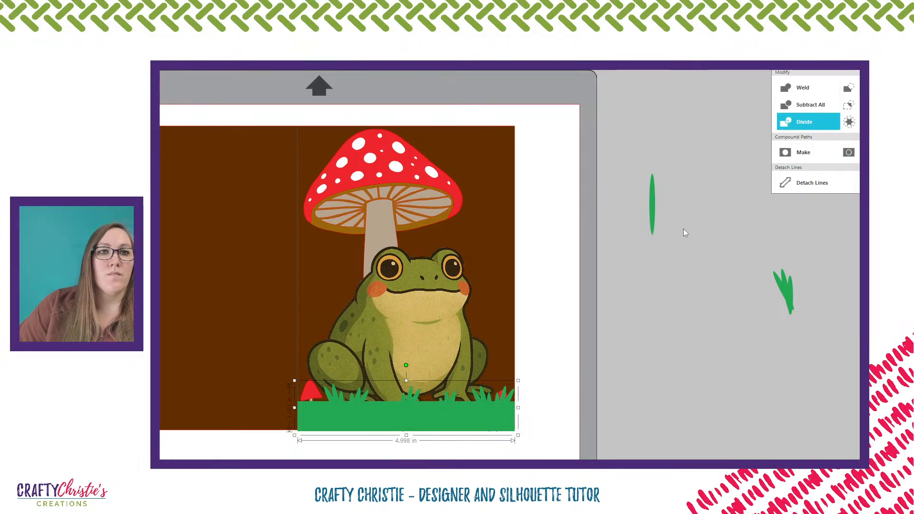
{"action": "left_click", "coordinate": [626, 387]}
{"action": "mouse_move", "coordinate": [466, 422]}
{"action": "left_mouse_down"}
{"action": "mouse_move", "coordinate": [764, 346]}
{"action": "mouse_move", "coordinate": [797, 380]}
{"action": "mouse_move", "coordinate": [519, 421]}
{"action": "mouse_move", "coordinate": [473, 412]}
{"action": "left_mouse_up"}
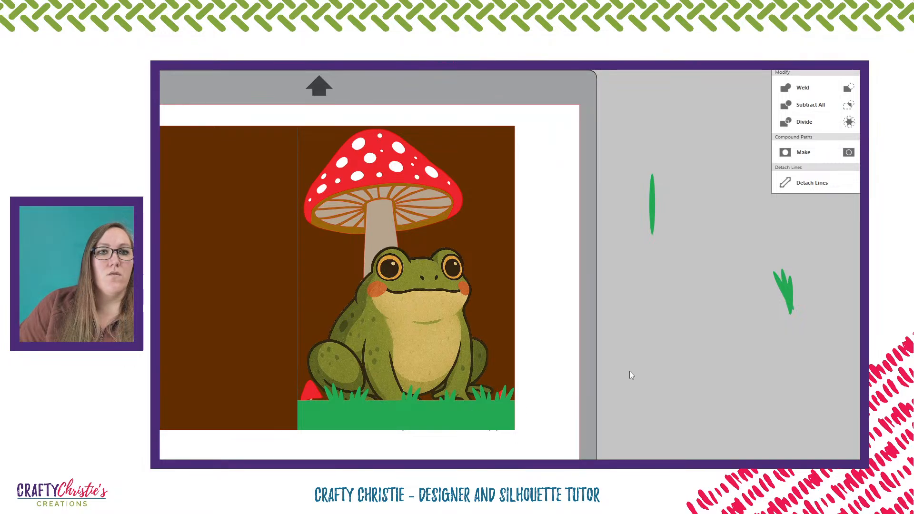
- Shrink the small mushroom beside the frog's left hind leg to about 0.29 in wide and place it in front of the grass's left end
{"action": "left_click", "coordinate": [313, 393]}
{"action": "left_click_drag", "start_coordinate": [314, 396], "coordinate": [315, 374]}
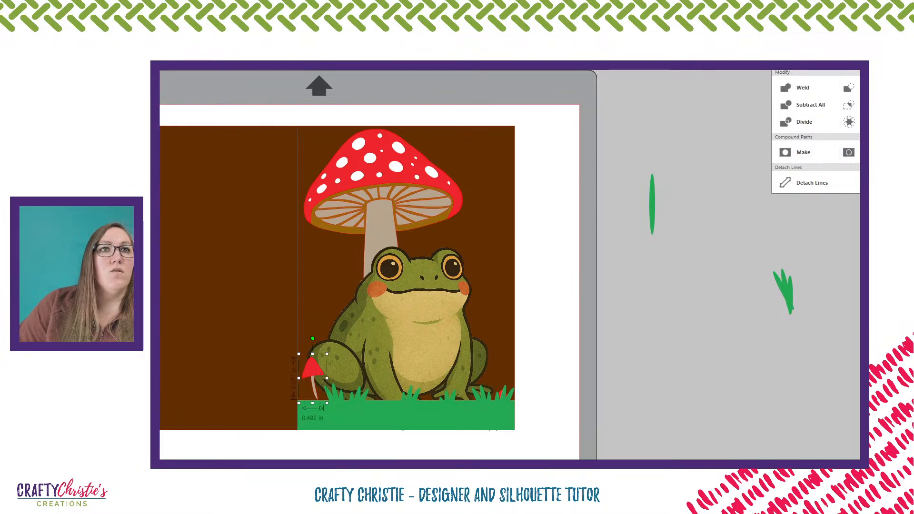
{"action": "left_click", "coordinate": [384, 422]}
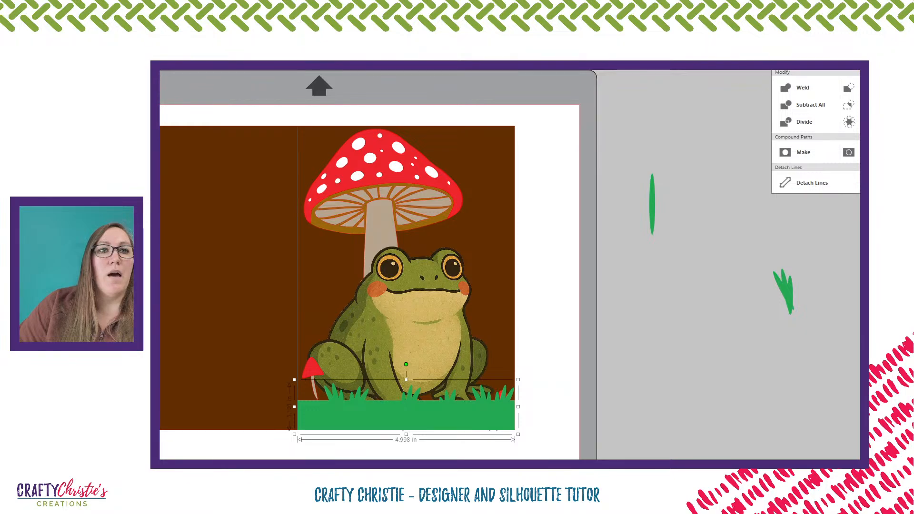
{"action": "left_click", "coordinate": [568, 348]}
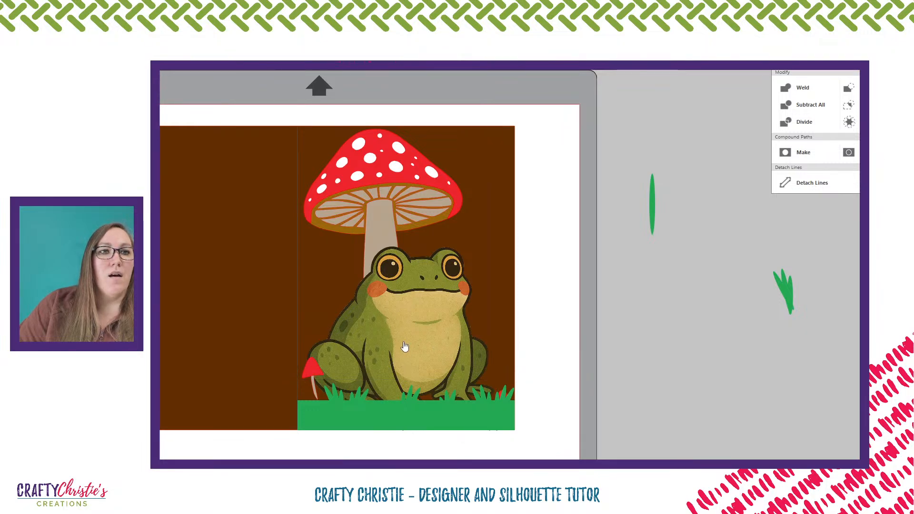
{"action": "left_click", "coordinate": [310, 374]}
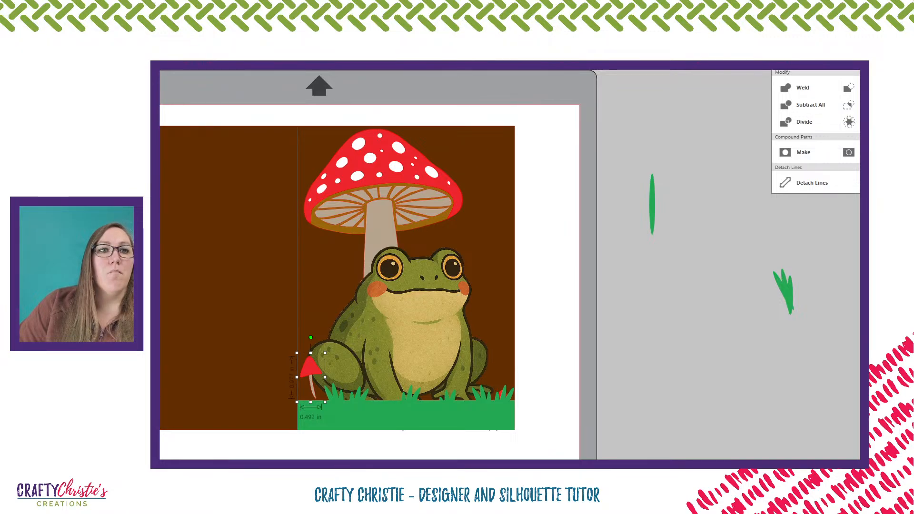
{"action": "mouse_move", "coordinate": [314, 374]}
{"action": "left_mouse_down"}
{"action": "mouse_move", "coordinate": [313, 383]}
{"action": "mouse_move", "coordinate": [302, 368]}
{"action": "left_mouse_up"}
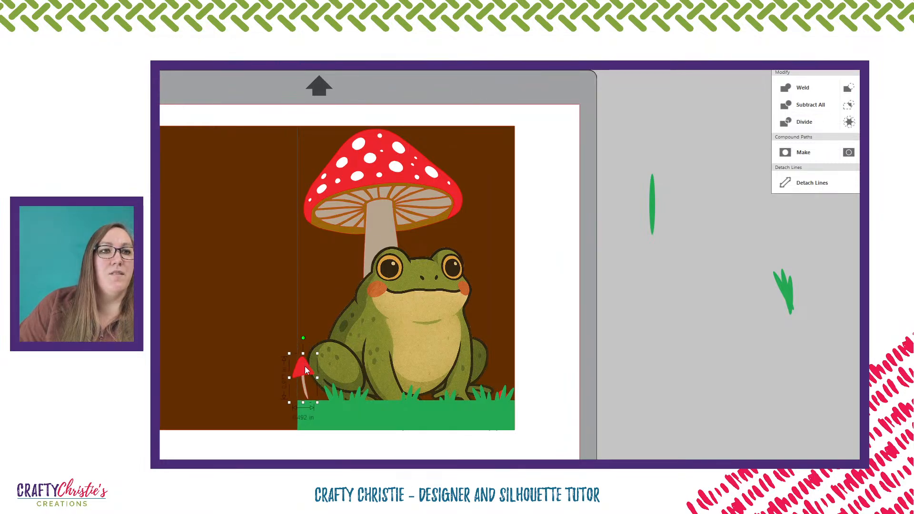
{"action": "left_click_drag", "start_coordinate": [305, 367], "coordinate": [312, 409]}
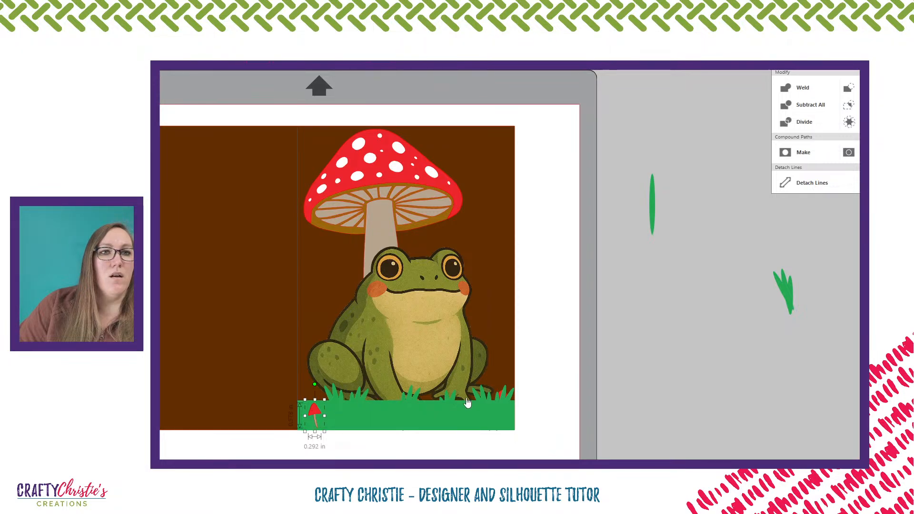
- Scatter the small right-hand mushroom and extra small copies across the grass in varied sizes, including one about 0.16 in wide near the right edge
{"action": "left_click", "coordinate": [501, 396]}
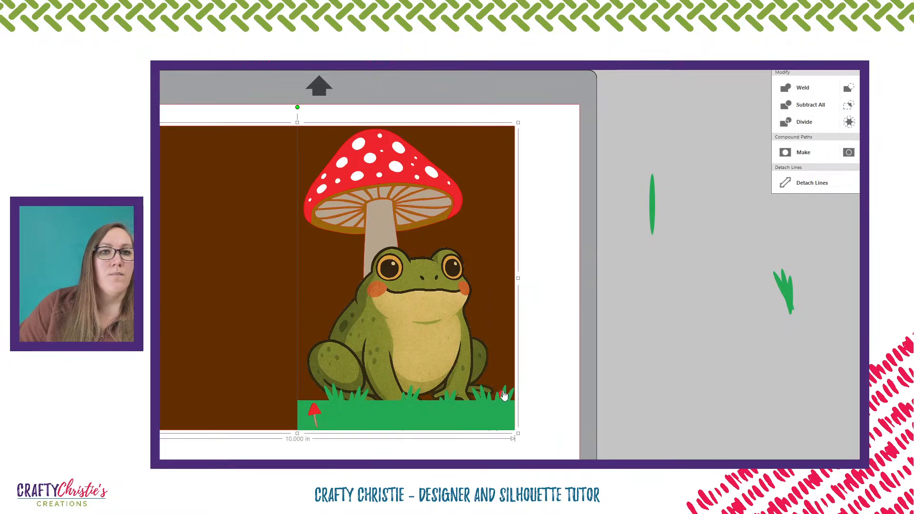
{"action": "left_click", "coordinate": [503, 393]}
{"action": "left_click", "coordinate": [501, 395]}
{"action": "left_click_drag", "start_coordinate": [500, 395], "coordinate": [495, 361]}
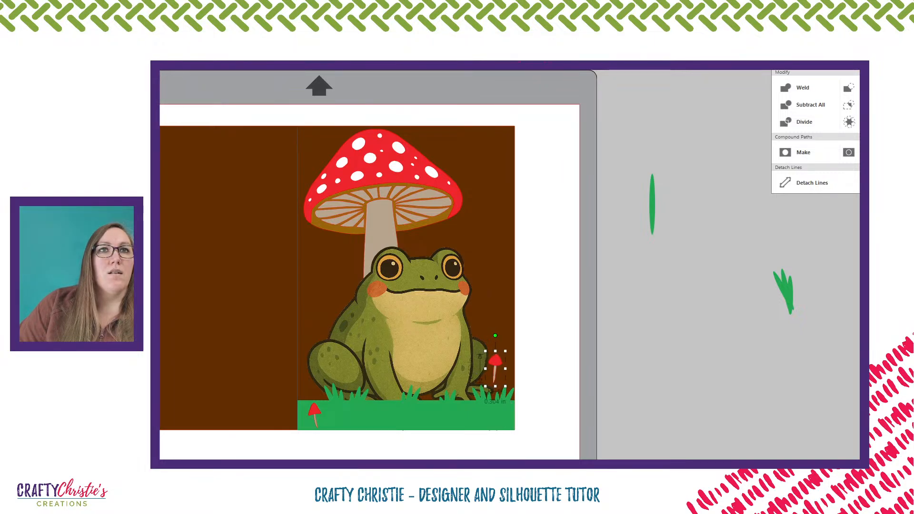
{"action": "left_click_drag", "start_coordinate": [496, 362], "coordinate": [504, 413]}
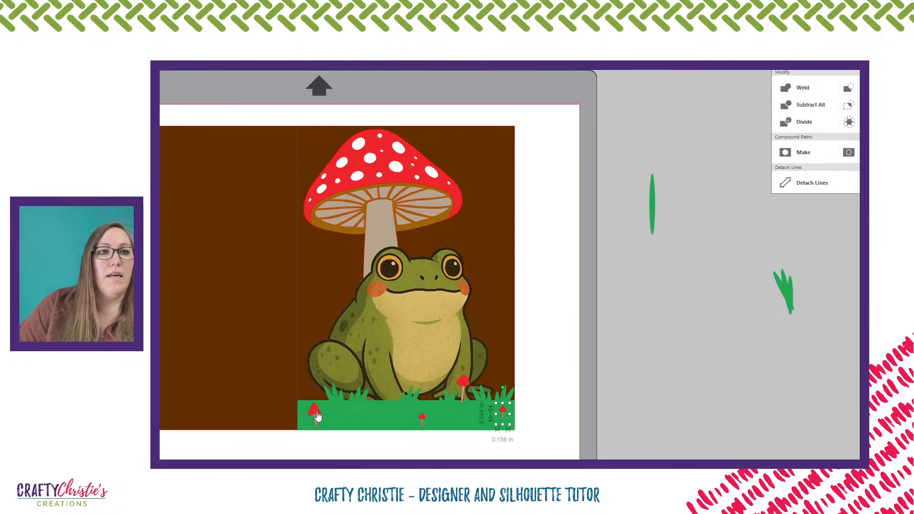
{"action": "left_click_drag", "start_coordinate": [315, 413], "coordinate": [387, 393]}
{"action": "left_click", "coordinate": [557, 396]}
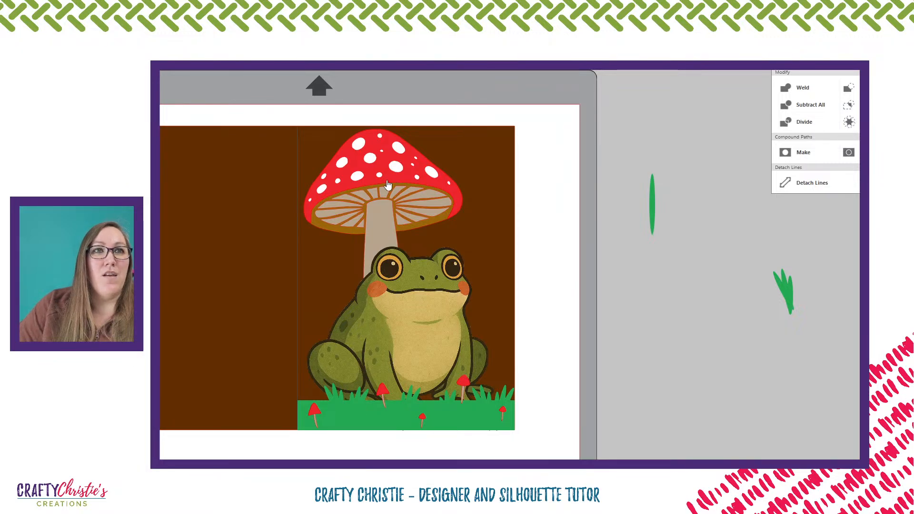
- Lower the large mushroom with a slight left tilt, and bring the frog to the front, shifted down and left onto the grass
{"action": "left_click_drag", "start_coordinate": [384, 181], "coordinate": [382, 190]}
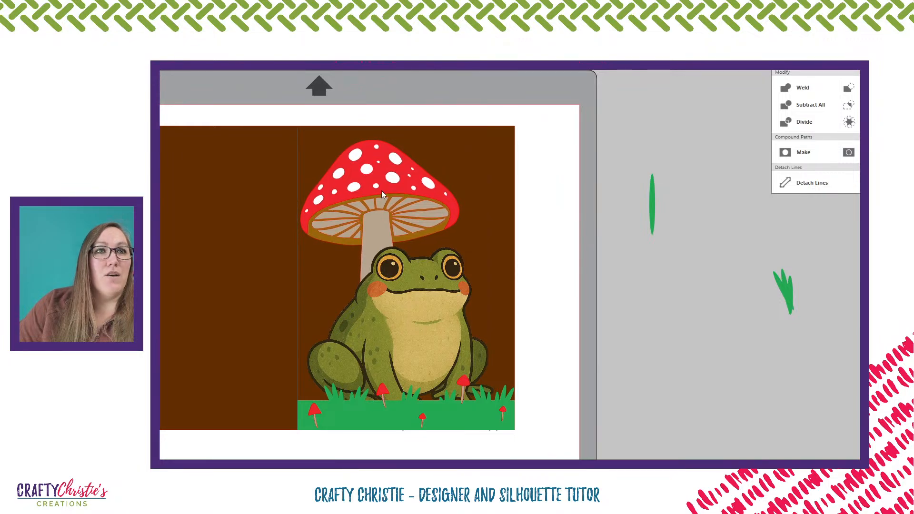
{"action": "left_click_drag", "start_coordinate": [381, 190], "coordinate": [380, 189]}
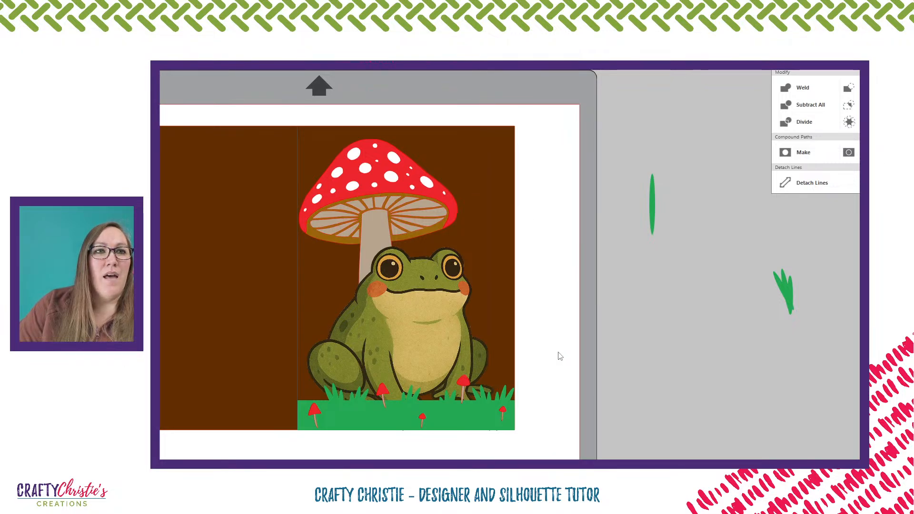
{"action": "left_click", "coordinate": [425, 324]}
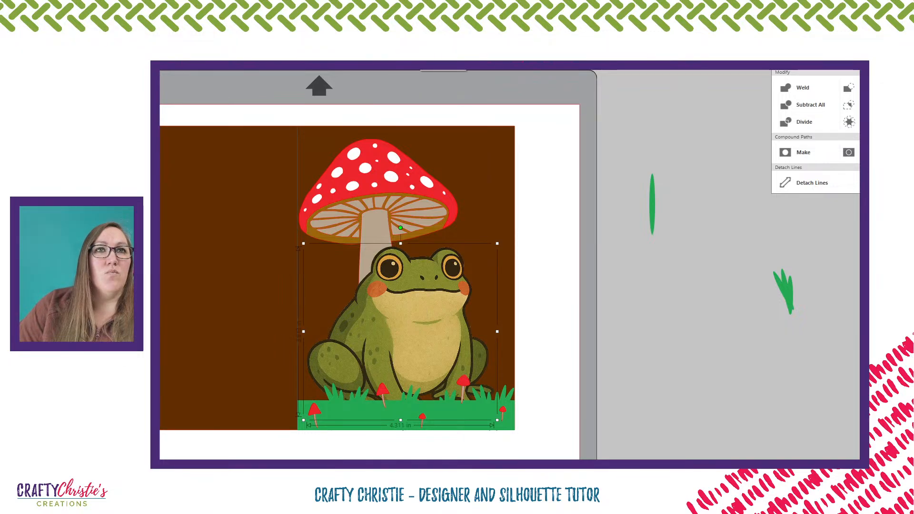
{"action": "key", "text": "ctrl+f"}
{"action": "mouse_move", "coordinate": [417, 305]}
{"action": "left_mouse_down"}
{"action": "mouse_move", "coordinate": [418, 318]}
{"action": "mouse_move", "coordinate": [409, 313]}
{"action": "left_mouse_up"}
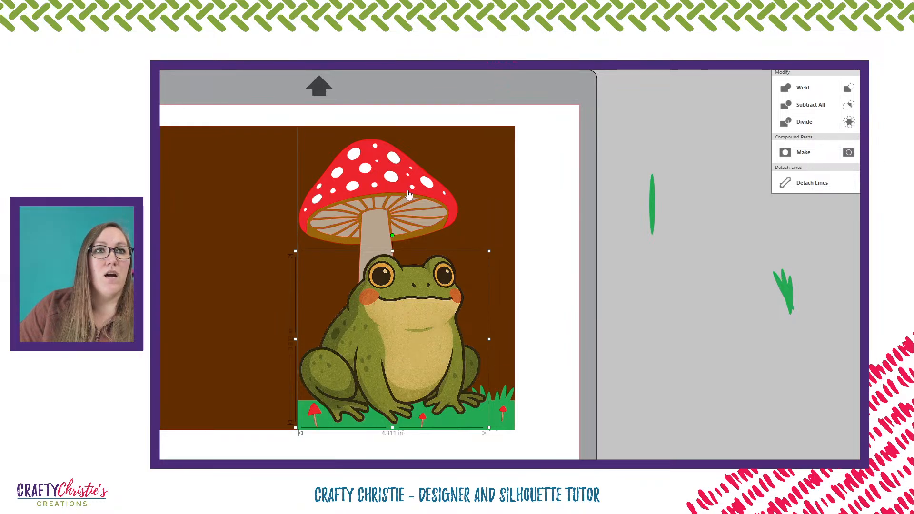
- Create a horizontally mirrored copy of the large mushroom, keeping the original and deleting the unmirrored duplicate
{"action": "left_click", "coordinate": [391, 192]}
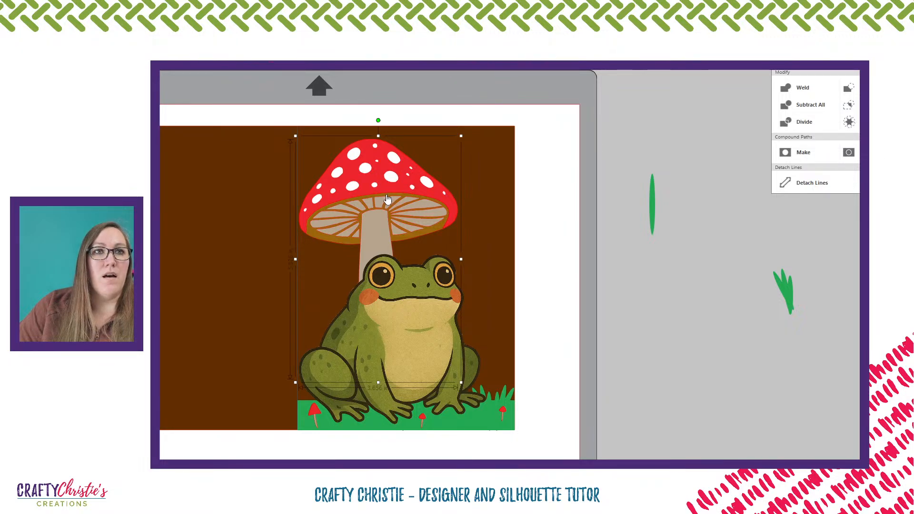
{"action": "left_click_drag", "start_coordinate": [389, 198], "coordinate": [489, 195]}
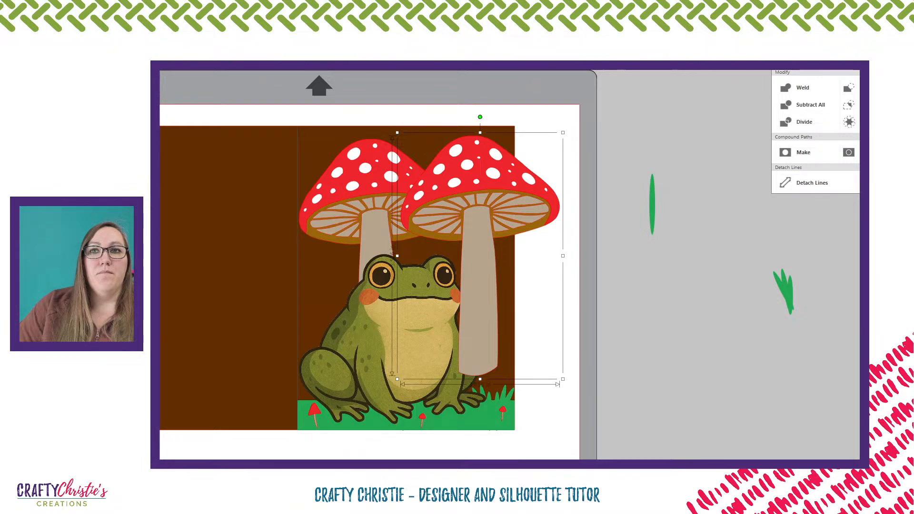
{"action": "left_click", "coordinate": [863, 184]}
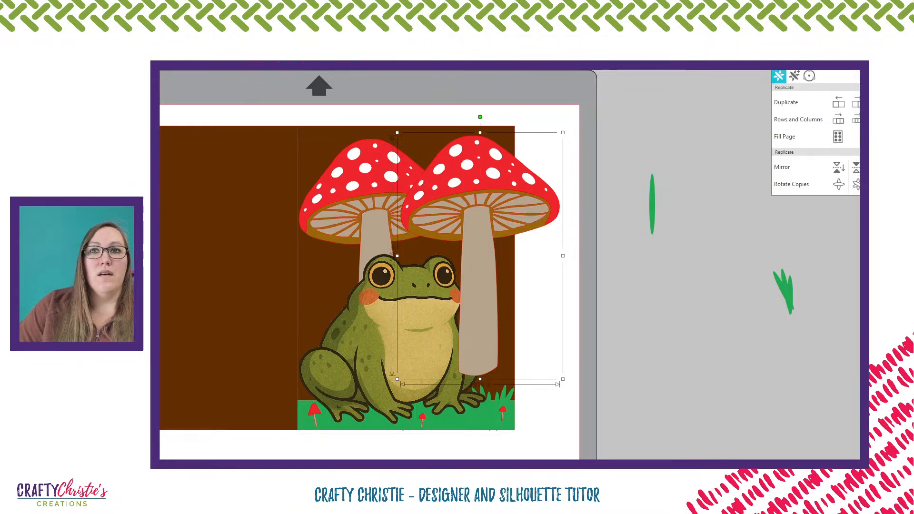
{"action": "key", "text": "ctrl+shift+Left"}
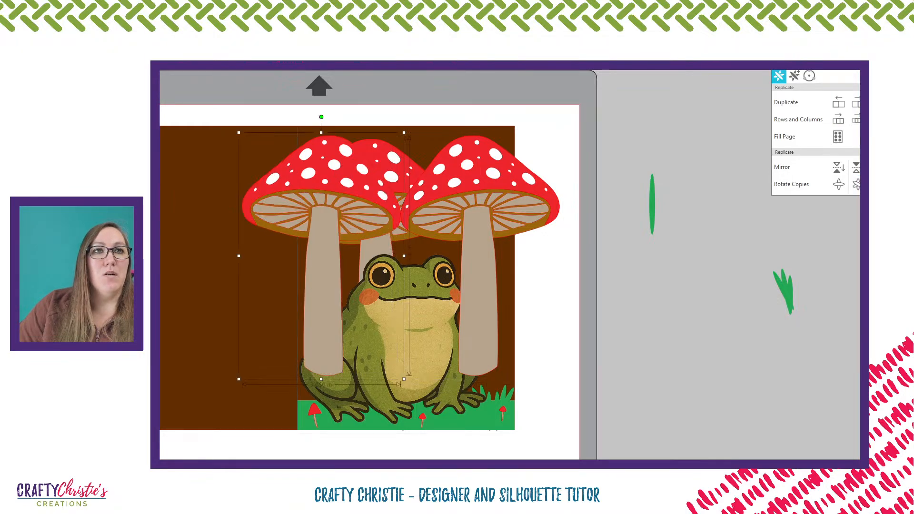
{"action": "left_click", "coordinate": [481, 182]}
{"action": "key", "text": "Delete"}
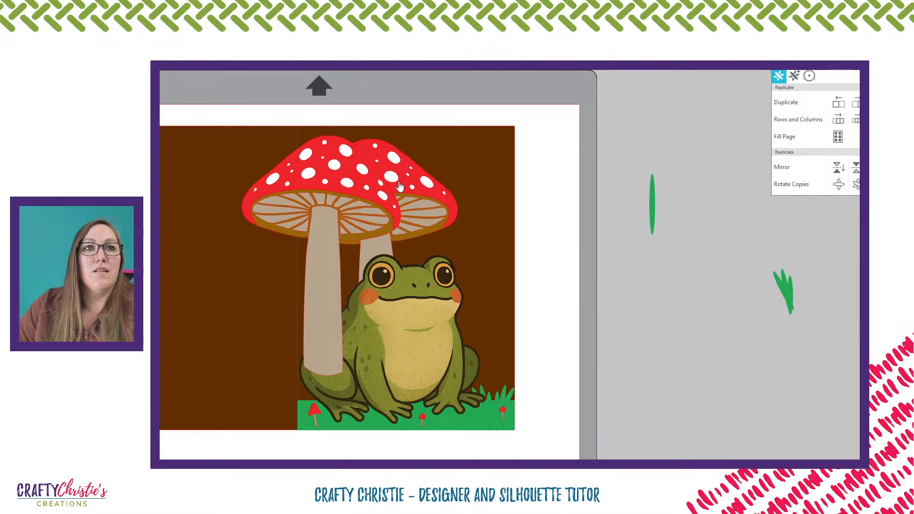
- Move the mirrored mushroom to the card's right edge and resize it to about 2.9 in wide and 3.63 in tall
{"action": "left_click_drag", "start_coordinate": [338, 189], "coordinate": [472, 279]}
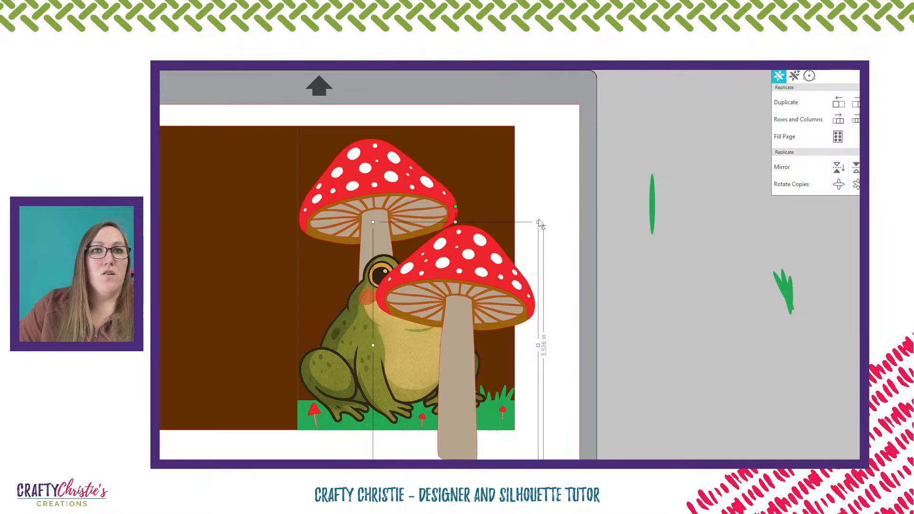
{"action": "left_click_drag", "start_coordinate": [539, 223], "coordinate": [477, 300]}
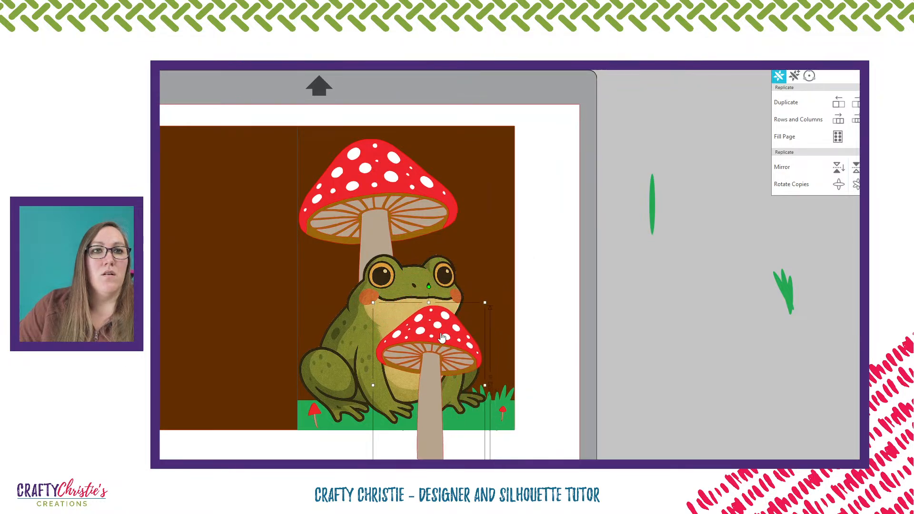
{"action": "left_click_drag", "start_coordinate": [427, 354], "coordinate": [458, 302]}
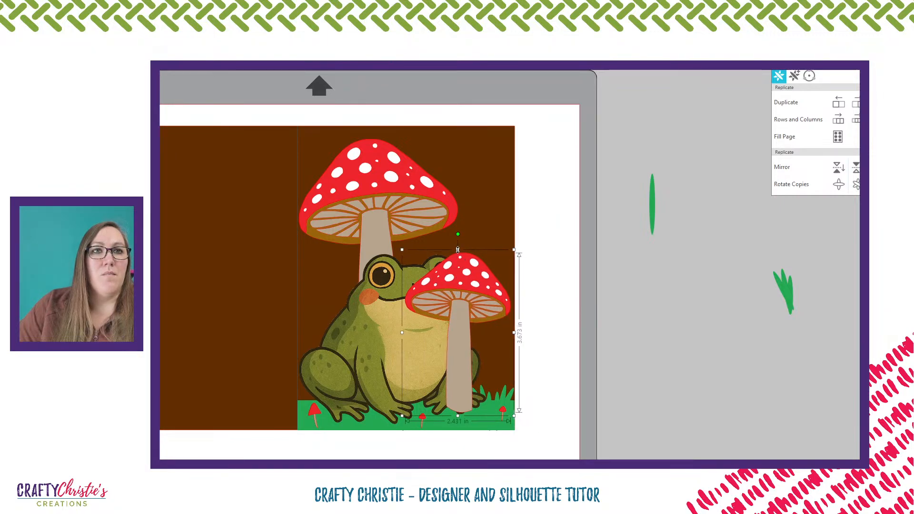
{"action": "left_click_drag", "start_coordinate": [459, 249], "coordinate": [458, 226]}
{"action": "mouse_move", "coordinate": [457, 271]}
{"action": "left_mouse_down"}
{"action": "mouse_move", "coordinate": [471, 276]}
{"action": "mouse_move", "coordinate": [458, 271]}
{"action": "left_mouse_up"}
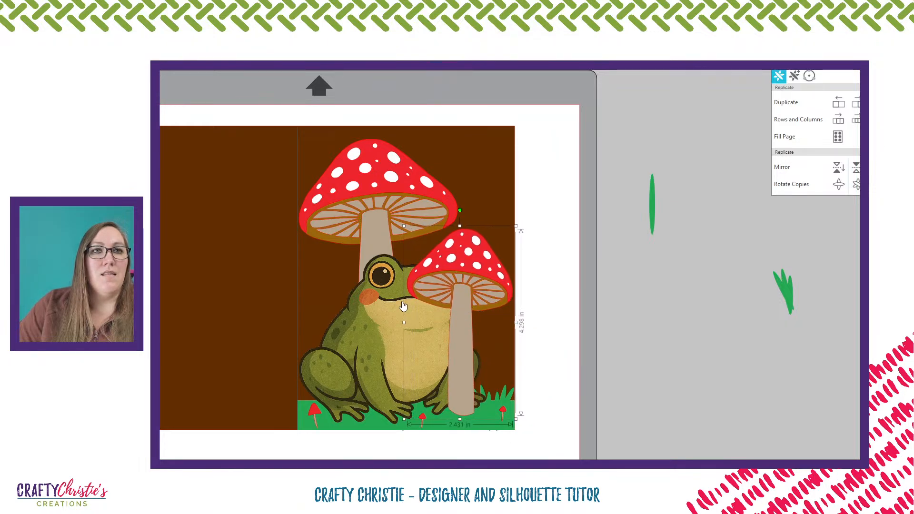
{"action": "left_click_drag", "start_coordinate": [404, 322], "coordinate": [384, 323]}
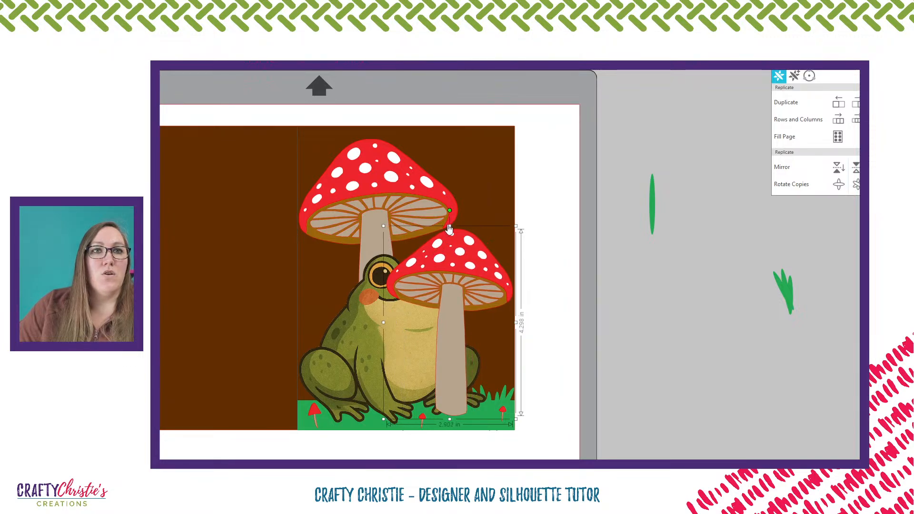
{"action": "left_click_drag", "start_coordinate": [450, 228], "coordinate": [445, 257]}
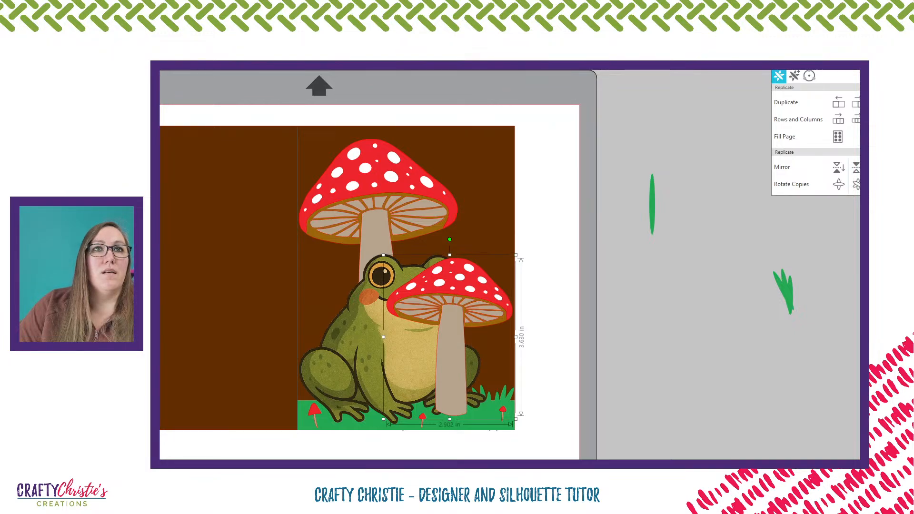
- Send the mirrored mushroom behind the frog, stretch it to about 3.96 in tall and raise it slightly
{"action": "key", "text": "ctrl+bracketleft"}
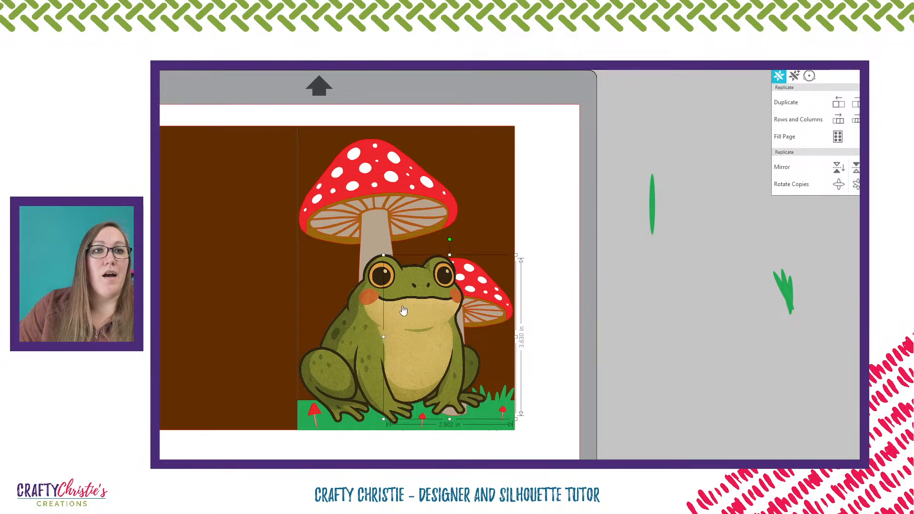
{"action": "left_click_drag", "start_coordinate": [449, 256], "coordinate": [451, 242]}
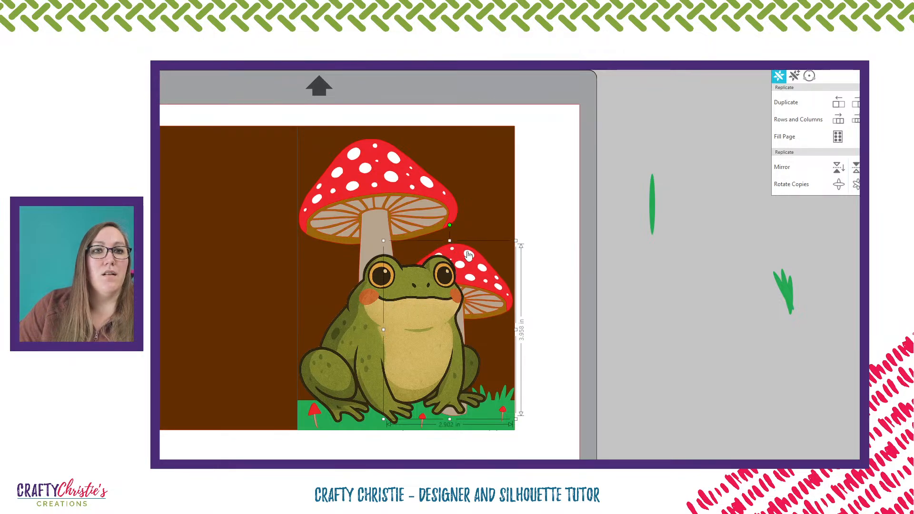
{"action": "left_click_drag", "start_coordinate": [477, 277], "coordinate": [478, 271]}
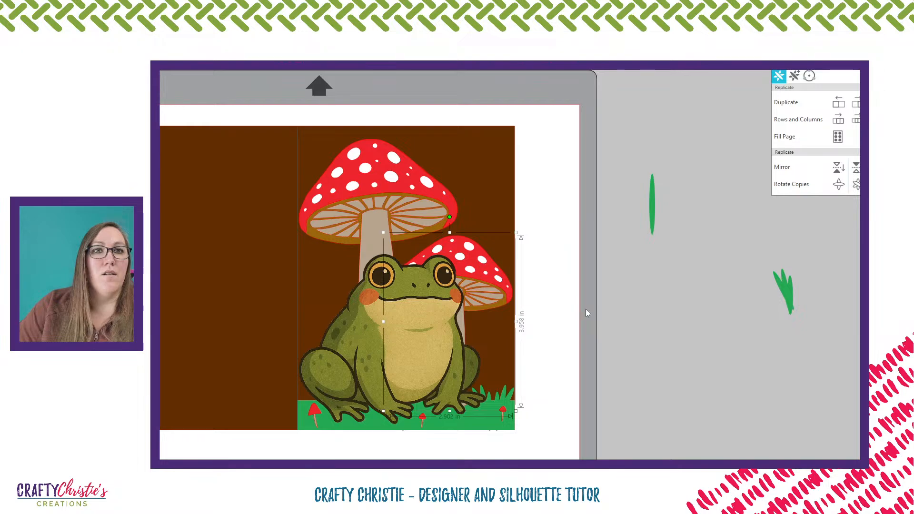
{"action": "left_click", "coordinate": [625, 314]}
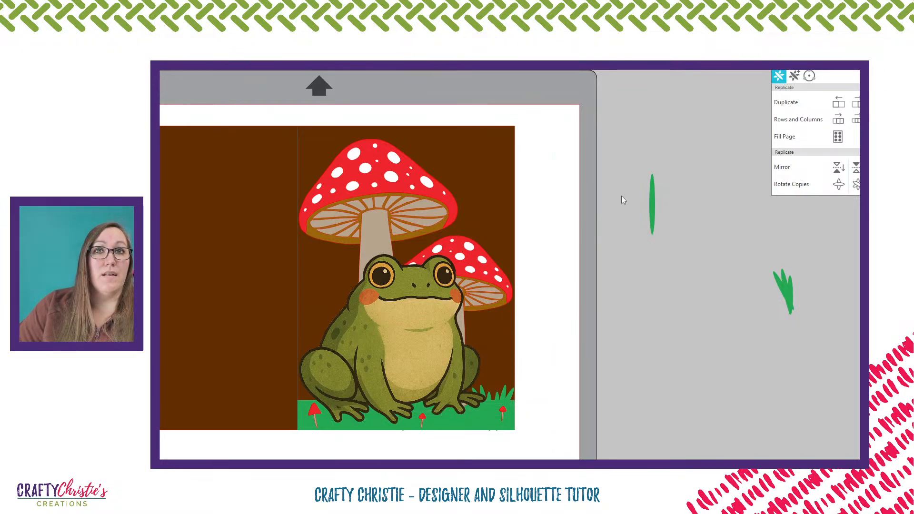
- Delete the spare grass blade and the spare grass tuft lying beside the page
{"action": "left_click_drag", "start_coordinate": [621, 195], "coordinate": [826, 332]}
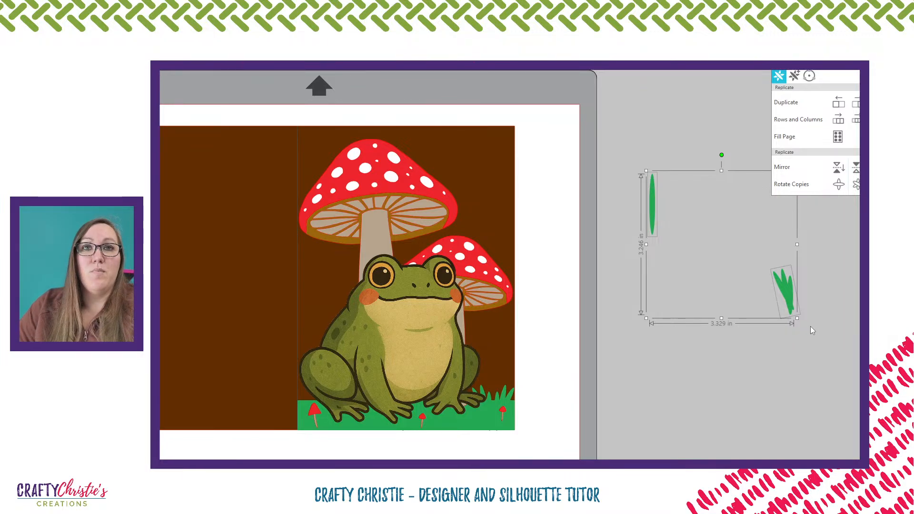
{"action": "key", "text": "Delete"}
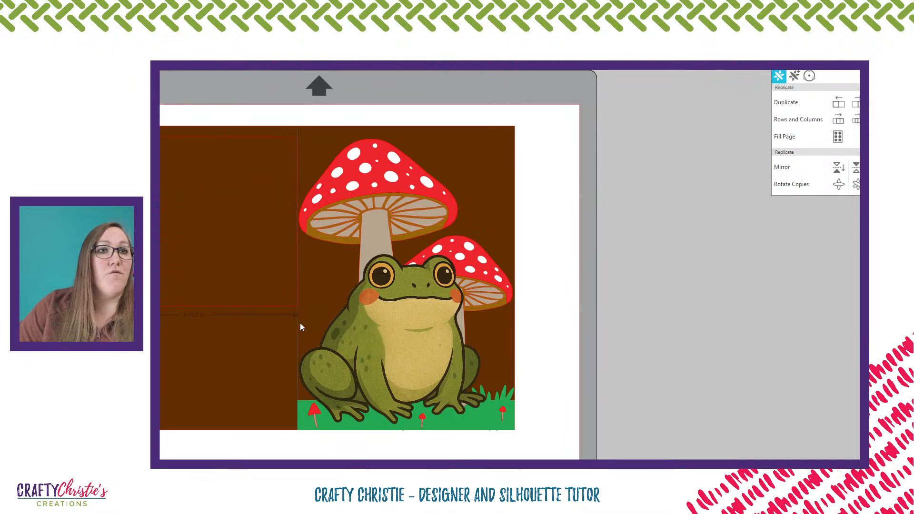
- Fill the inner panel on the card's plain brown half white and size it 4.75 in wide by 6.75 in tall
{"action": "left_click", "coordinate": [287, 421]}
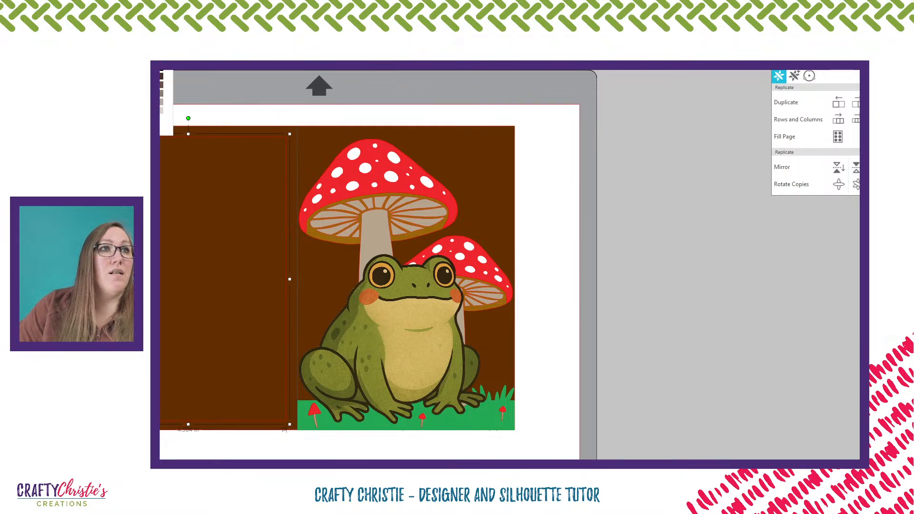
{"action": "left_click", "coordinate": [162, 119]}
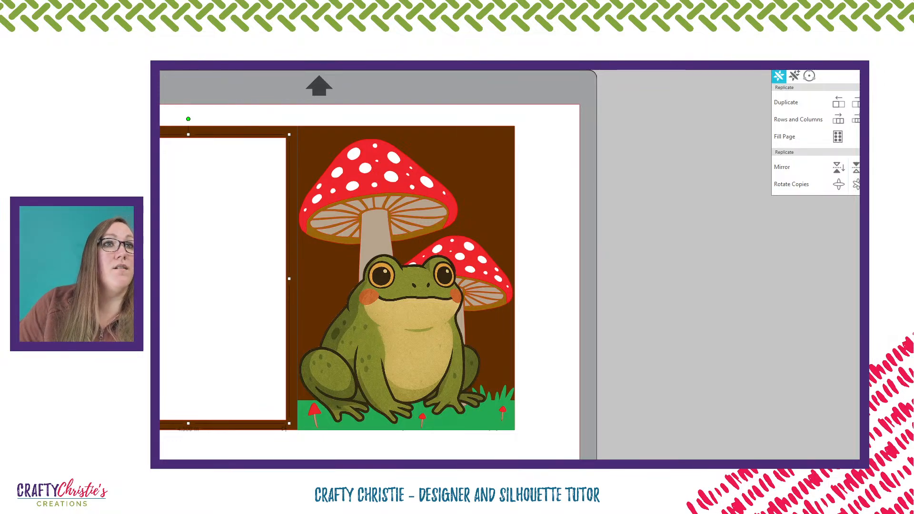
{"action": "key", "text": "ctrl+z"}
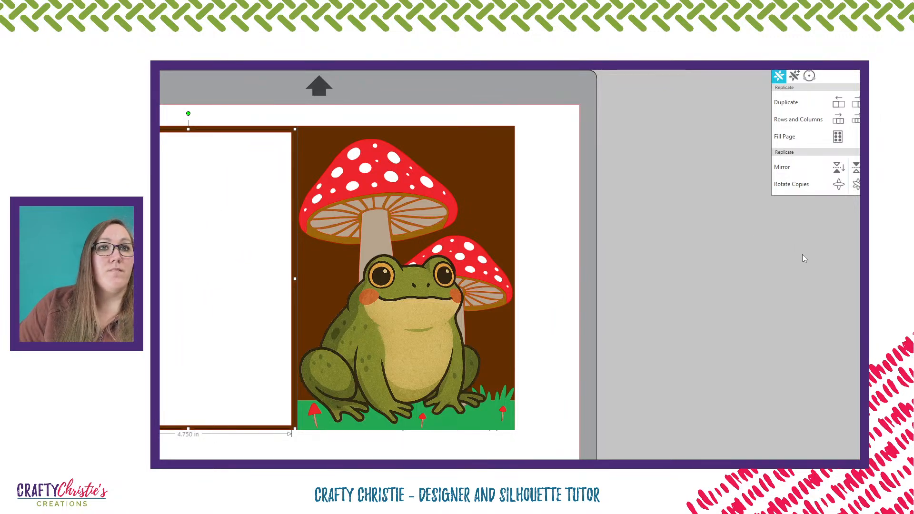
{"action": "left_click", "coordinate": [774, 260]}
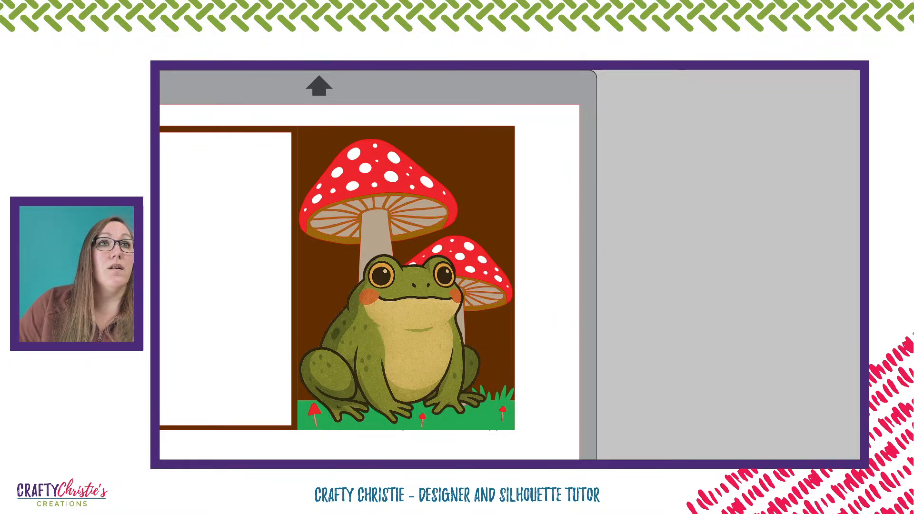
- Move the frog and the white inner panel off the page, and select the card base with its mushrooms and grass
{"action": "key", "text": "ctrl+0"}
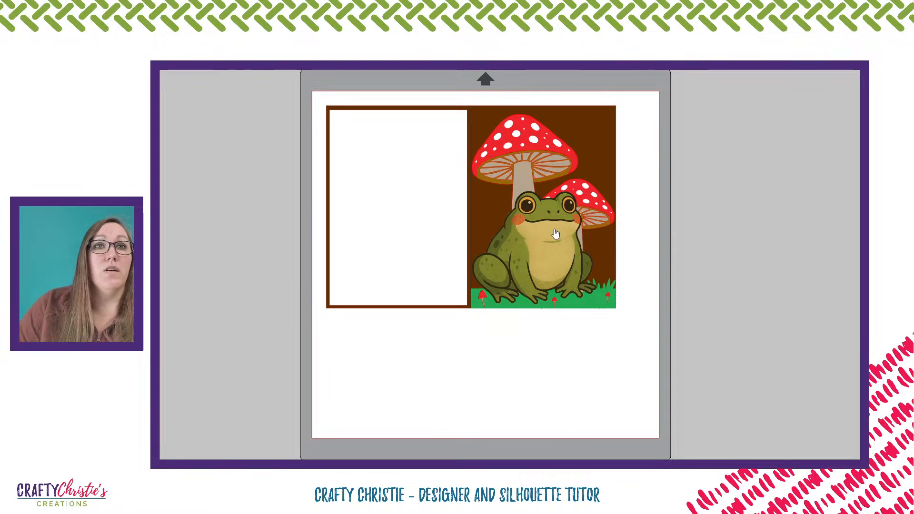
{"action": "left_click_drag", "start_coordinate": [537, 262], "coordinate": [210, 197]}
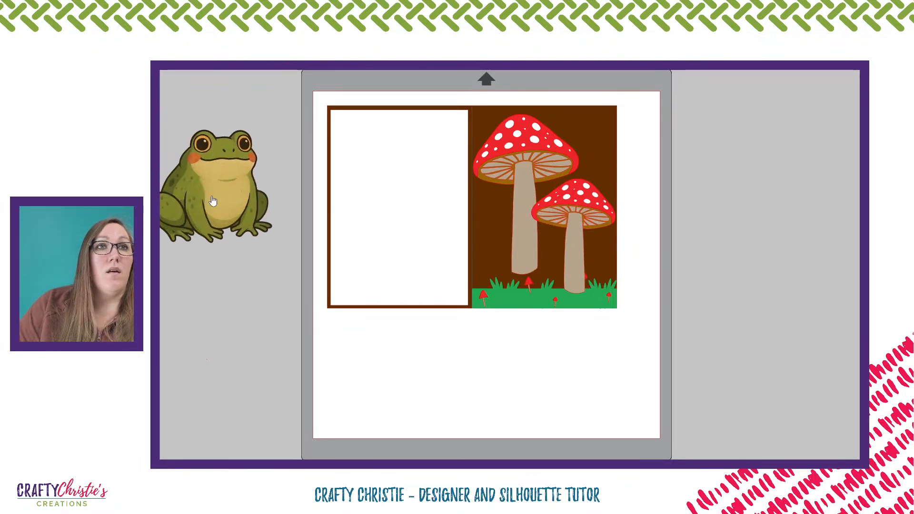
{"action": "left_click_drag", "start_coordinate": [426, 152], "coordinate": [187, 321]}
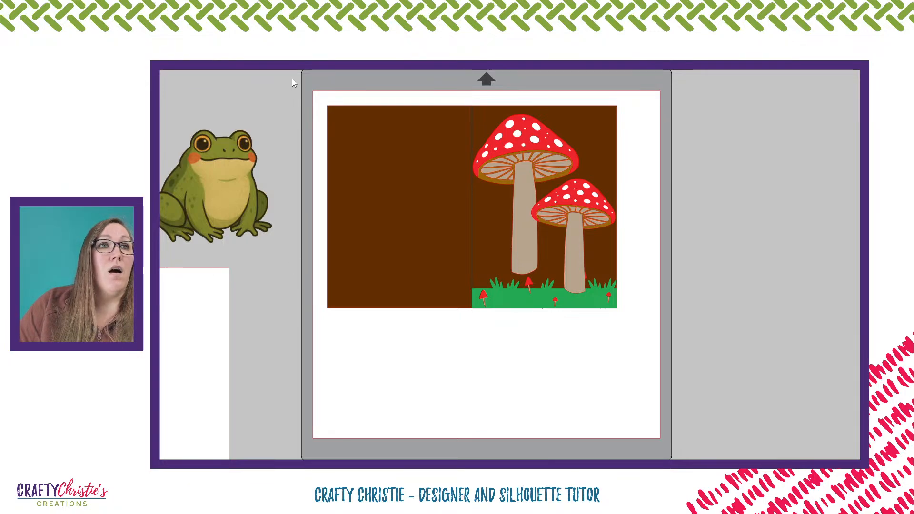
{"action": "left_click_drag", "start_coordinate": [293, 78], "coordinate": [707, 395]}
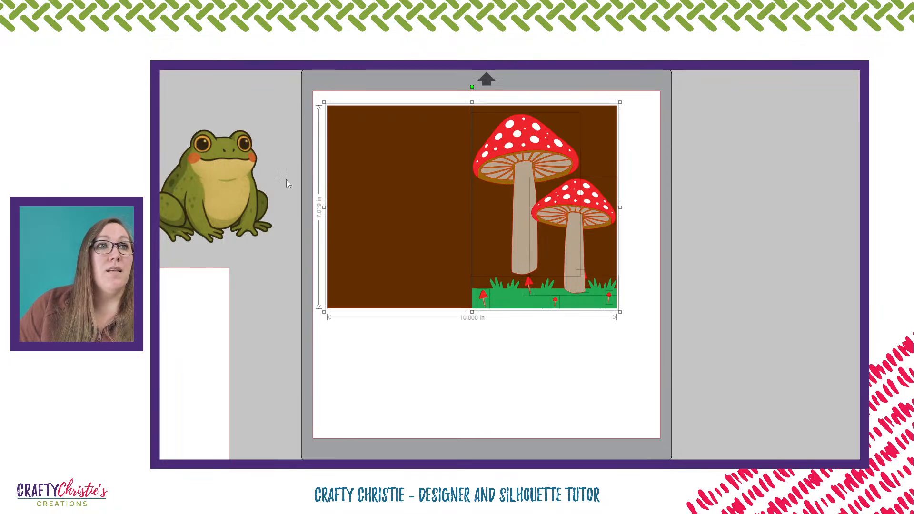
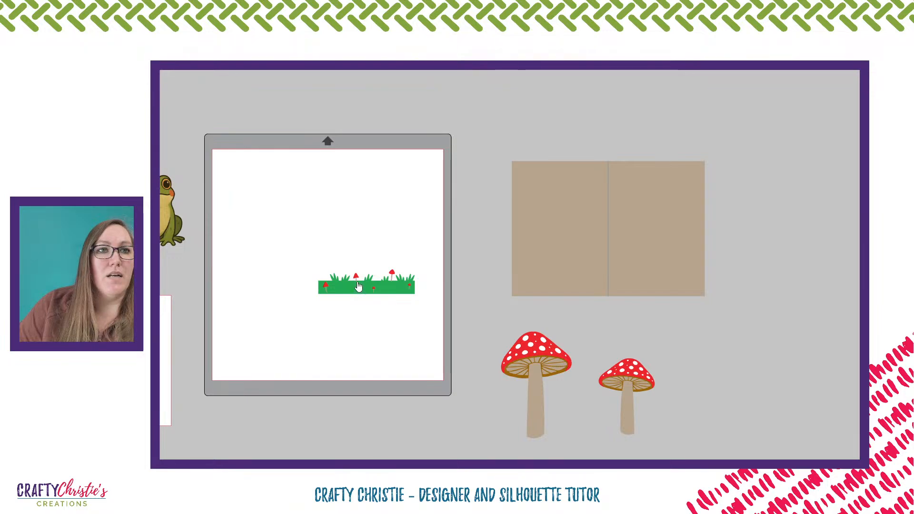
- Clear the page by moving the five small mushrooms beside the large mushroom and the grass strip below the tan card base
{"action": "left_click_drag", "start_coordinate": [357, 293], "coordinate": [432, 386]}
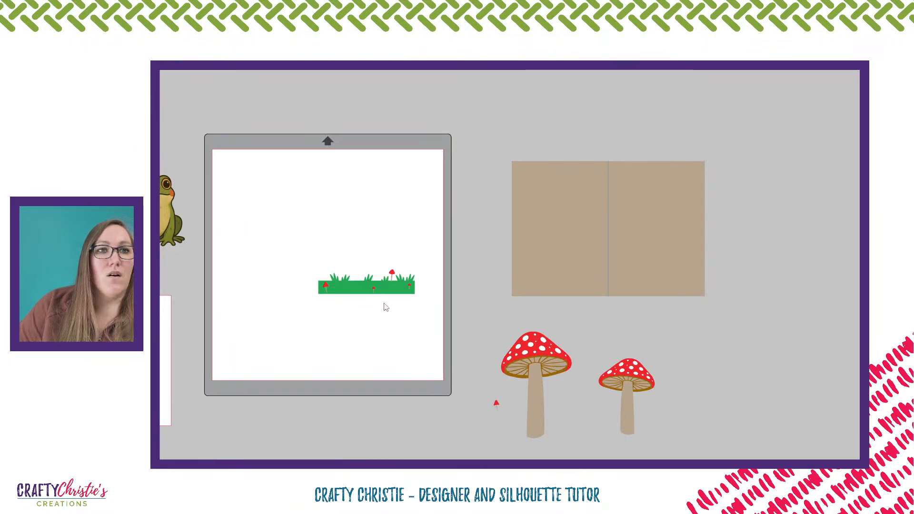
{"action": "left_click_drag", "start_coordinate": [374, 290], "coordinate": [487, 379]}
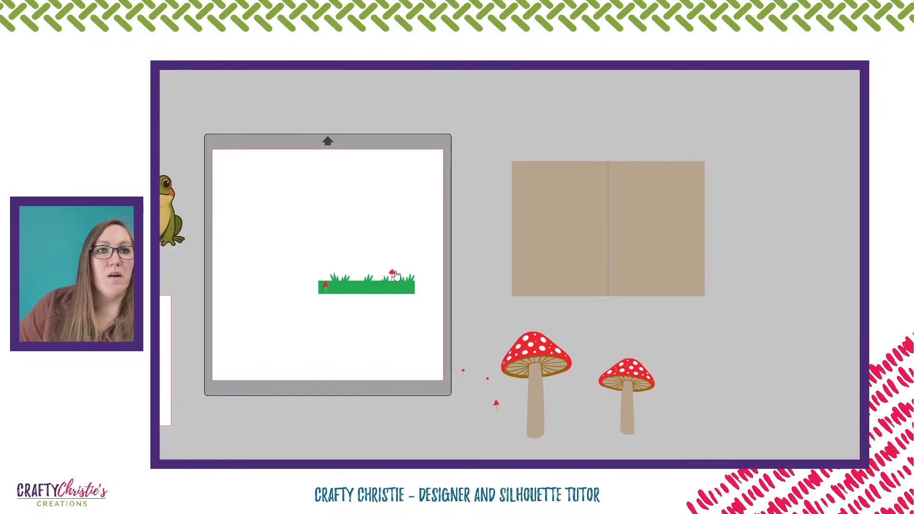
{"action": "left_click_drag", "start_coordinate": [395, 276], "coordinate": [404, 278]}
{"action": "left_click_drag", "start_coordinate": [484, 335], "coordinate": [486, 351]}
{"action": "left_click_drag", "start_coordinate": [327, 290], "coordinate": [425, 354]}
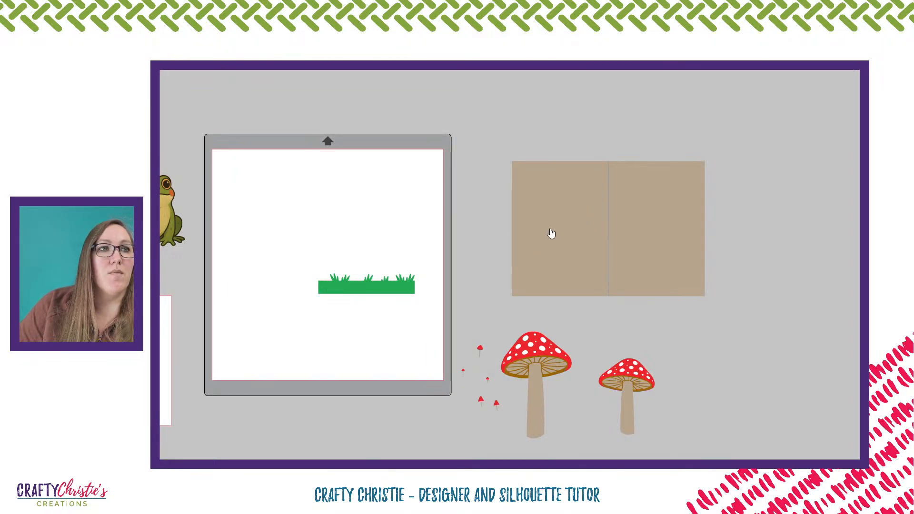
{"action": "left_click_drag", "start_coordinate": [384, 292], "coordinate": [712, 345]}
- Ungroup the two big mushrooms below the card base so their color layers can be separated
{"action": "left_click", "coordinate": [527, 350]}
{"action": "right_click", "coordinate": [527, 350]}
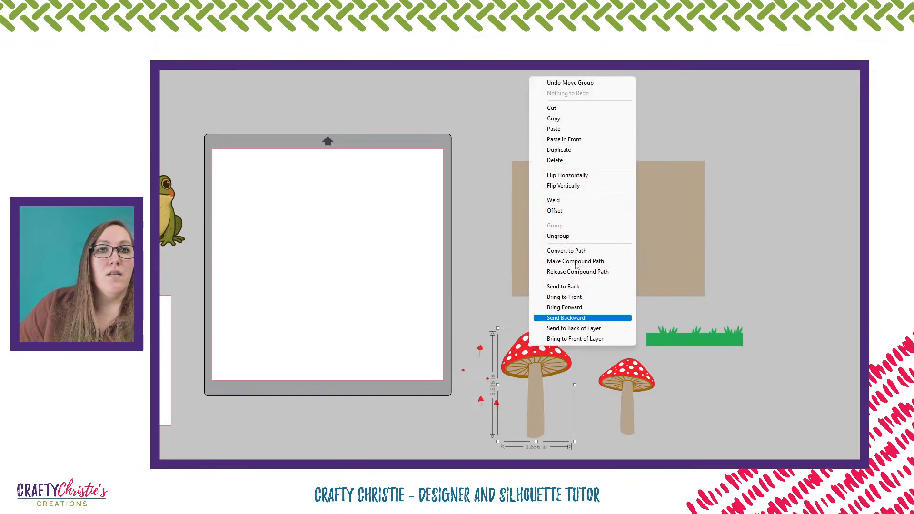
{"action": "left_click", "coordinate": [563, 238]}
{"action": "right_click", "coordinate": [611, 380]}
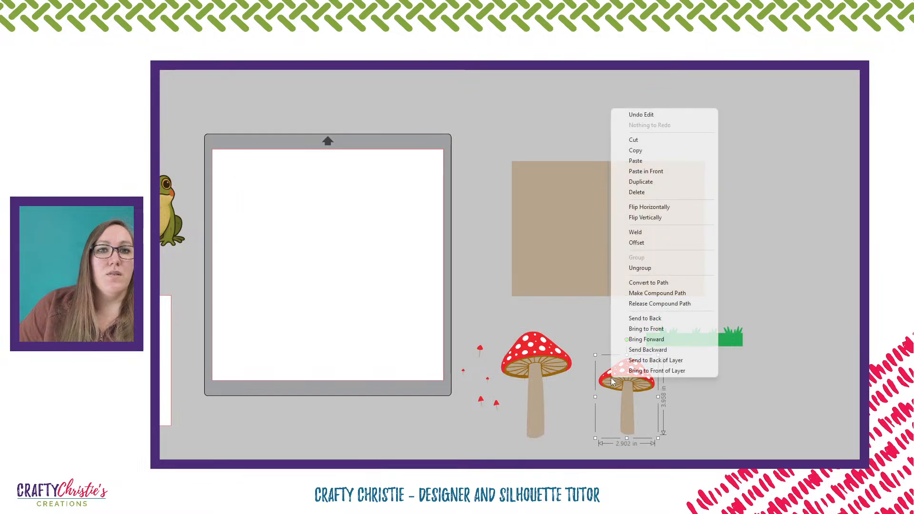
{"action": "left_click", "coordinate": [647, 269]}
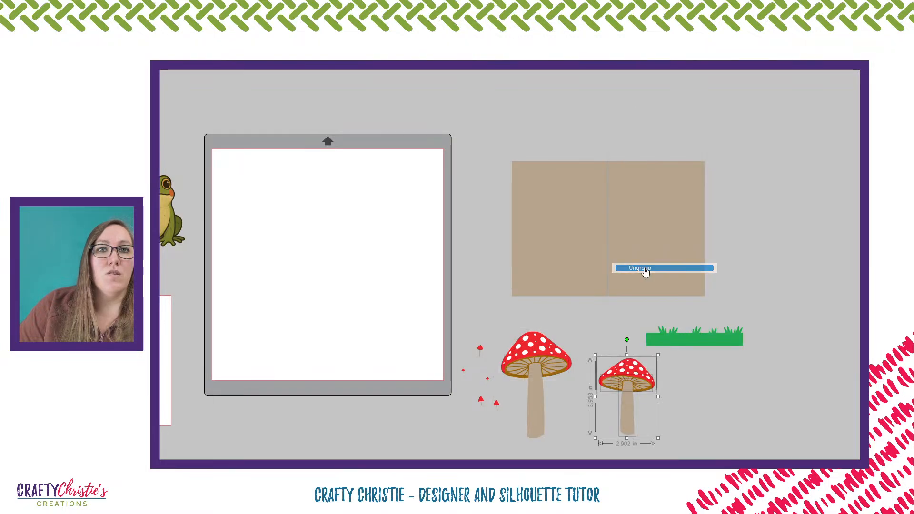
{"action": "left_click", "coordinate": [702, 414]}
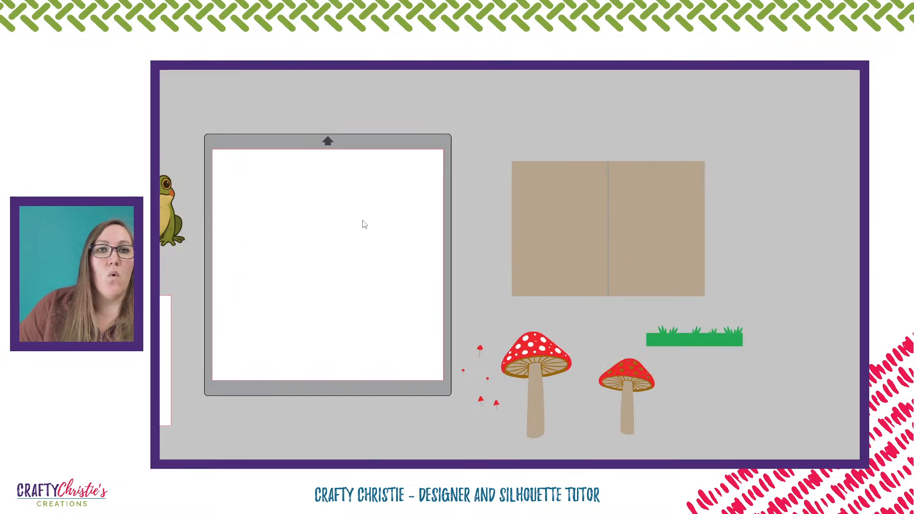
- Place both mushrooms' white cap layers on the page and fill them and the white inner panel teal
{"action": "left_click", "coordinate": [333, 226]}
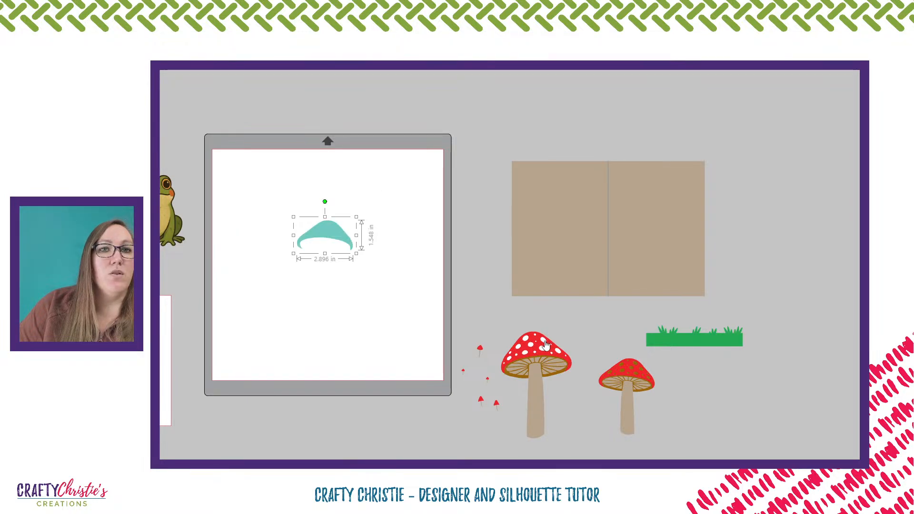
{"action": "left_click", "coordinate": [348, 282]}
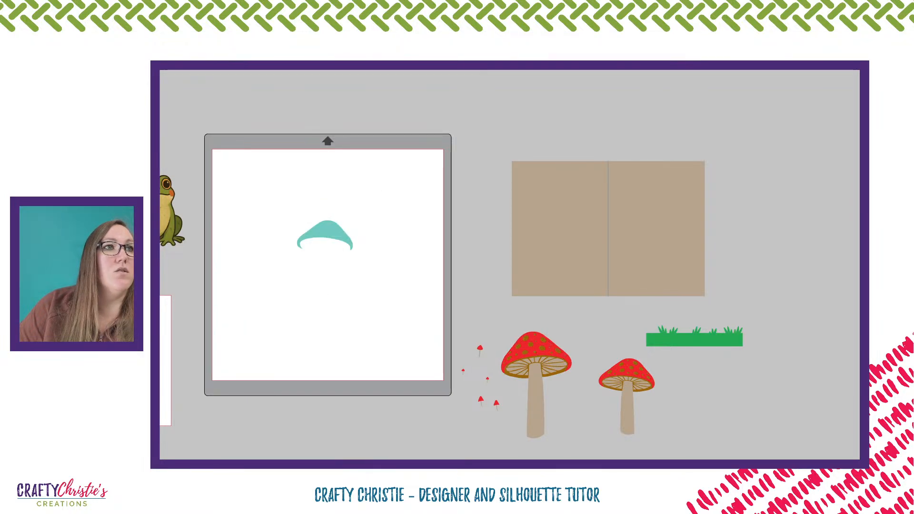
{"action": "left_click", "coordinate": [306, 279]}
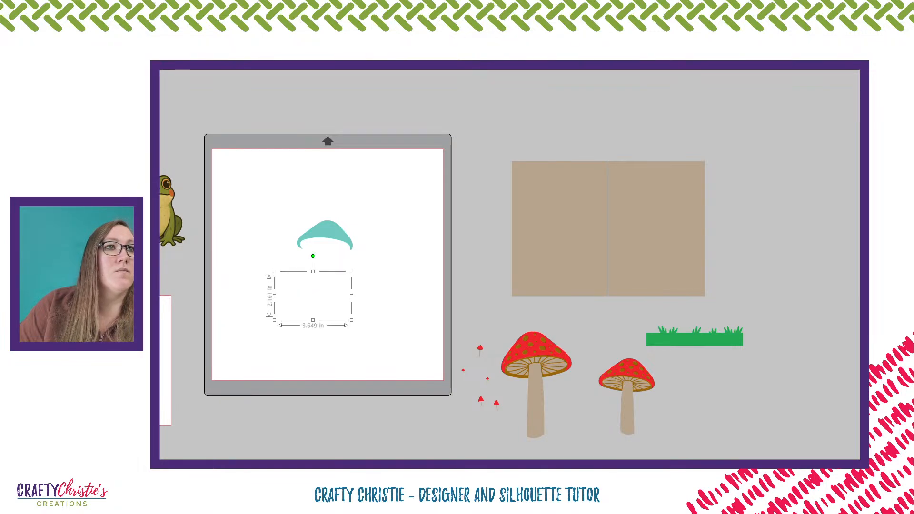
{"action": "left_click", "coordinate": [162, 95]}
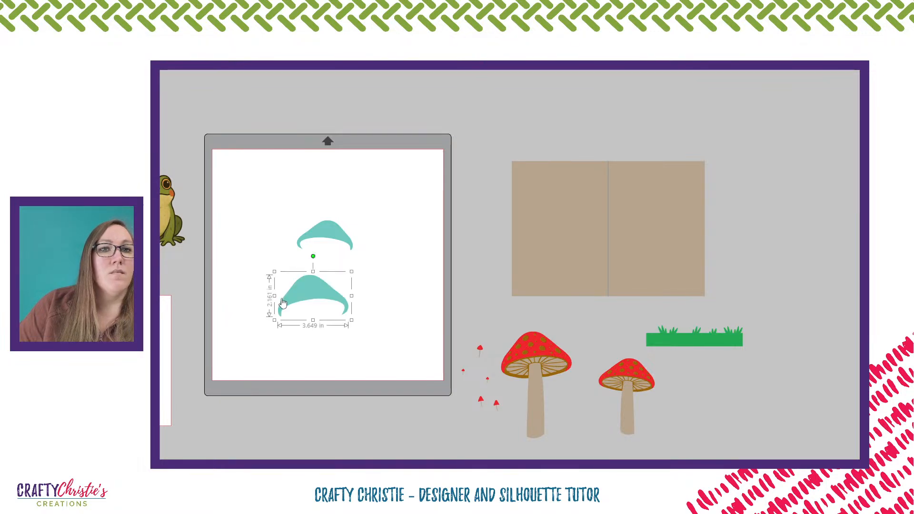
{"action": "left_click", "coordinate": [166, 360]}
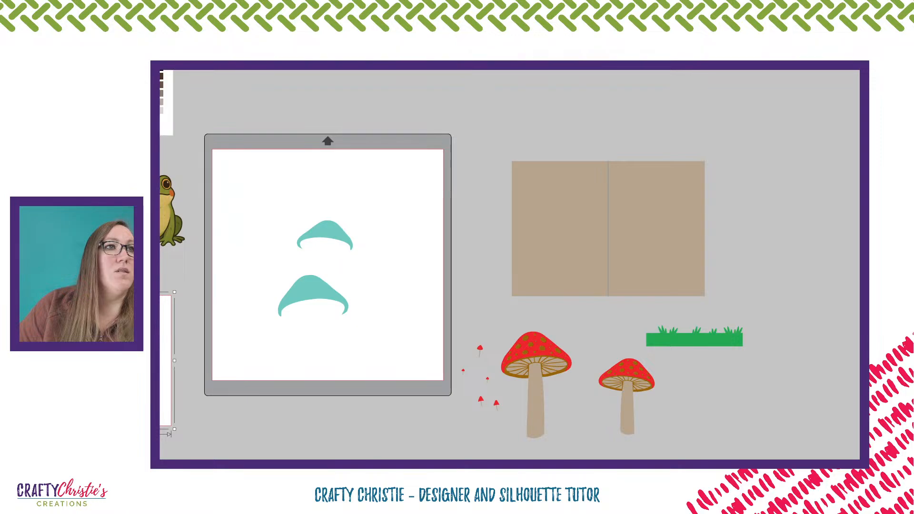
{"action": "left_click", "coordinate": [162, 95]}
{"action": "left_click", "coordinate": [292, 174]}
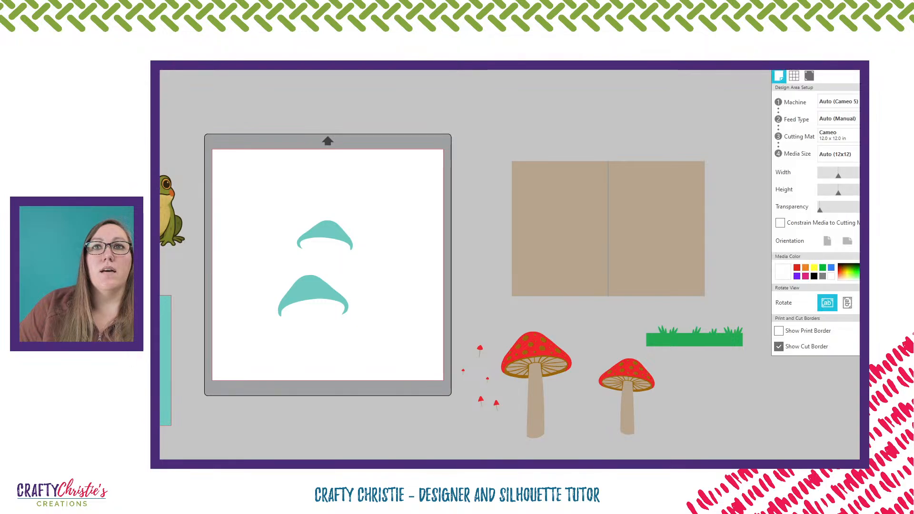
- Turn on registration marks and set the page to the 12 x 12 in Electrostatic Mat with Letter media
{"action": "left_click", "coordinate": [809, 80]}
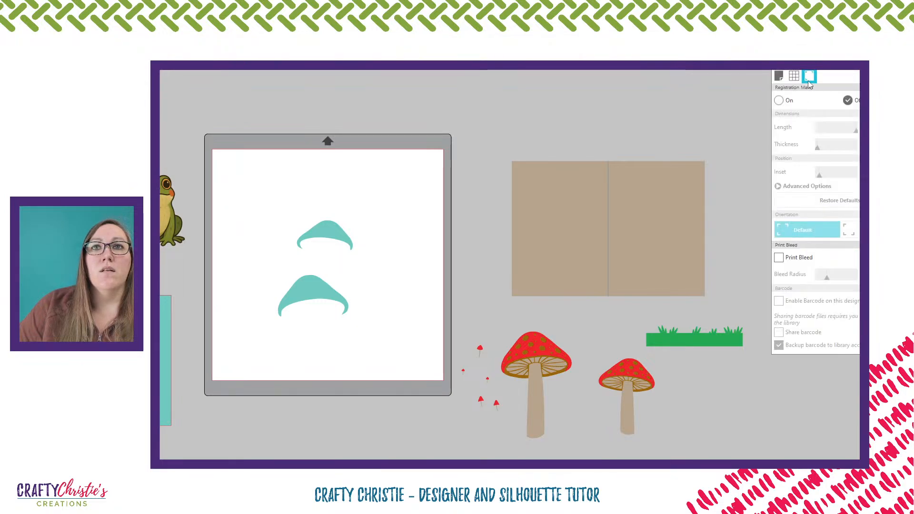
{"action": "left_click", "coordinate": [780, 101]}
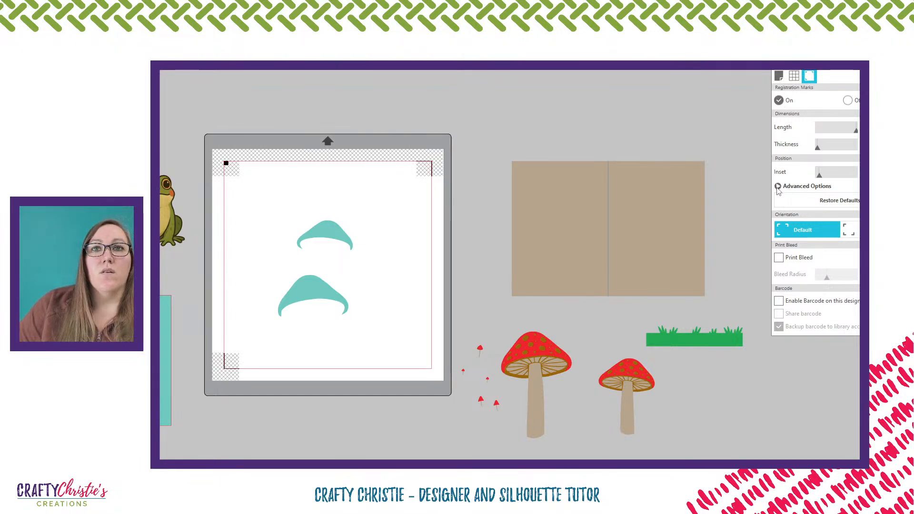
{"action": "left_click", "coordinate": [779, 76]}
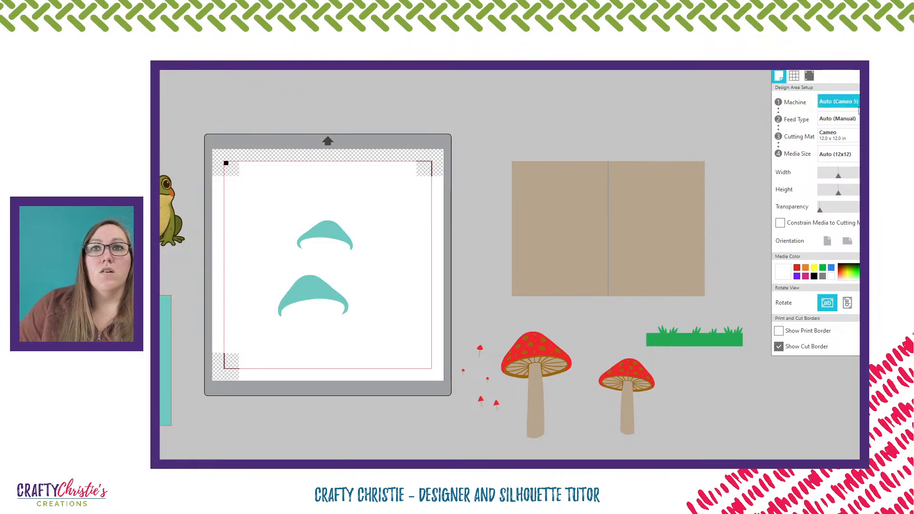
{"action": "left_click", "coordinate": [838, 136]}
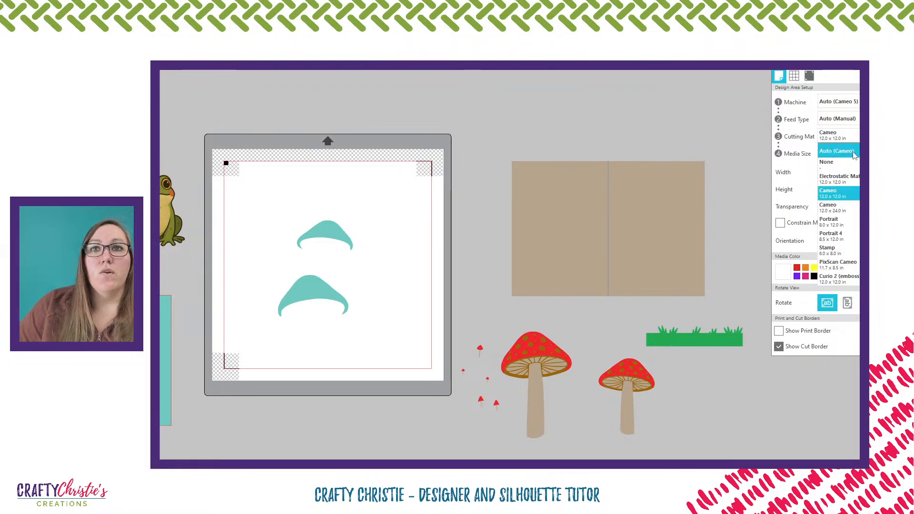
{"action": "left_click", "coordinate": [854, 182]}
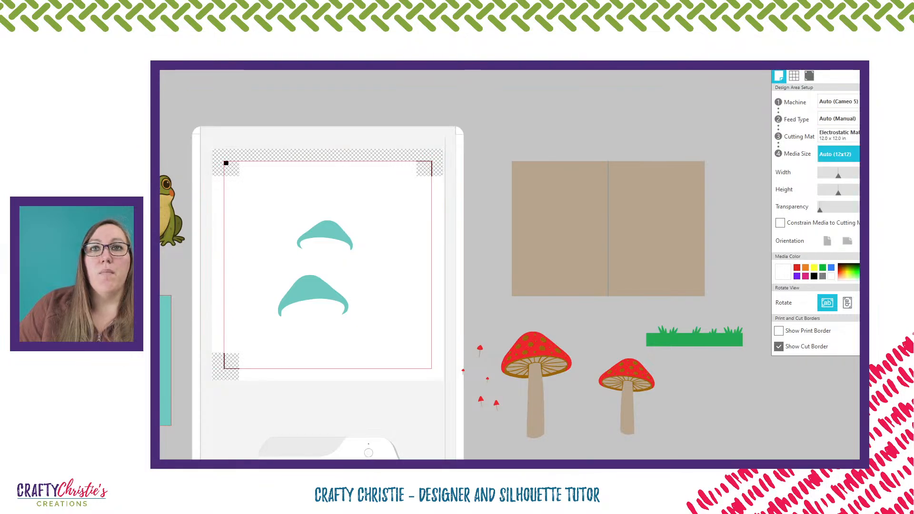
{"action": "left_click", "coordinate": [839, 154]}
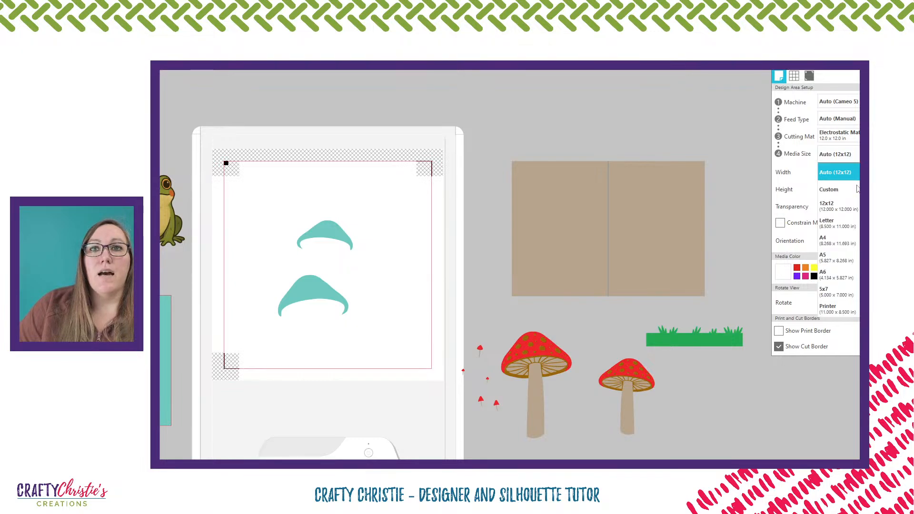
{"action": "left_click", "coordinate": [854, 224]}
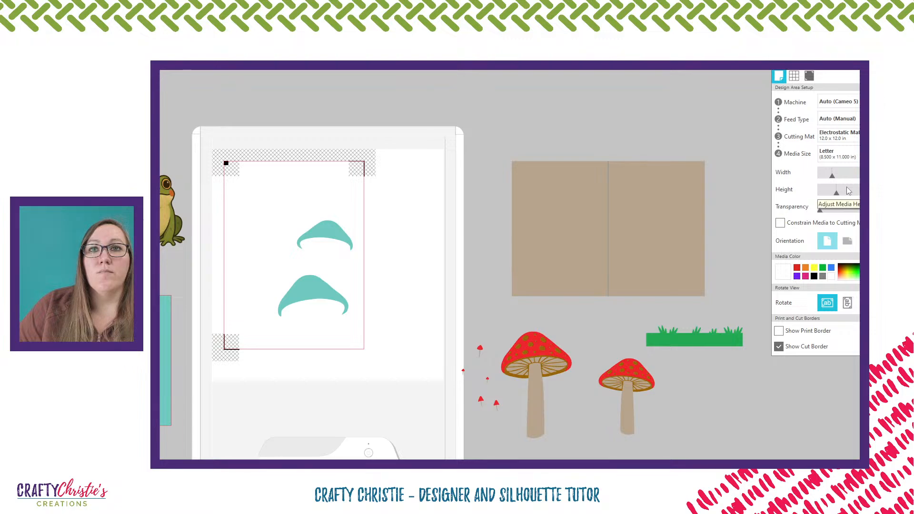
- Reduce the registration marks' overall inset to its minimum to enlarge the usable cutting area
{"action": "left_click", "coordinate": [810, 77]}
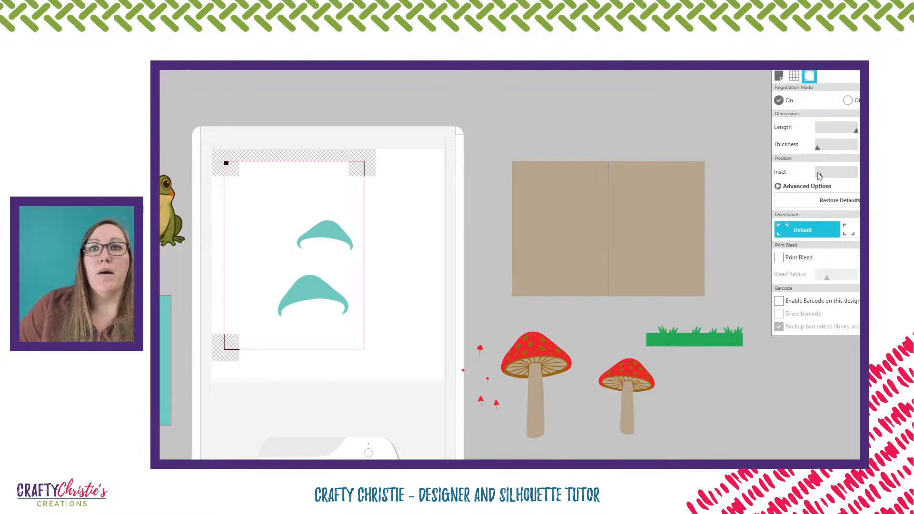
{"action": "left_click", "coordinate": [778, 187]}
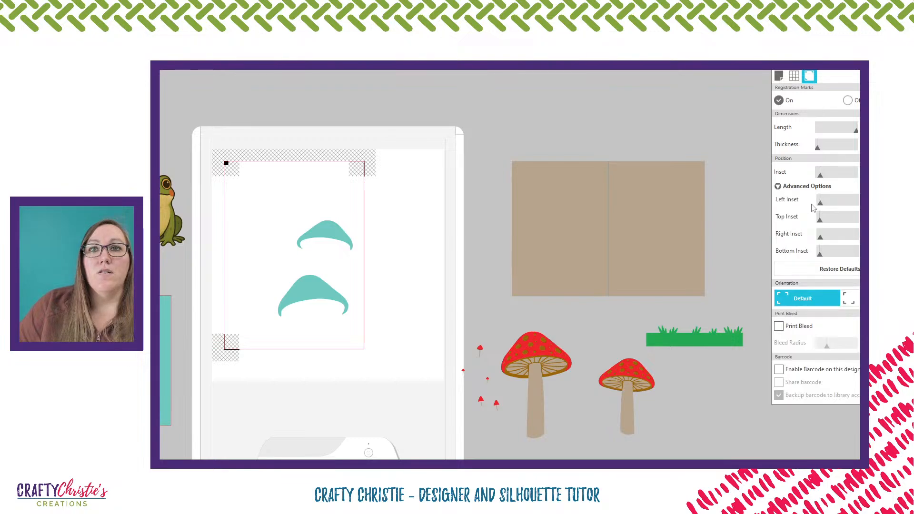
{"action": "left_click_drag", "start_coordinate": [821, 176], "coordinate": [804, 180]}
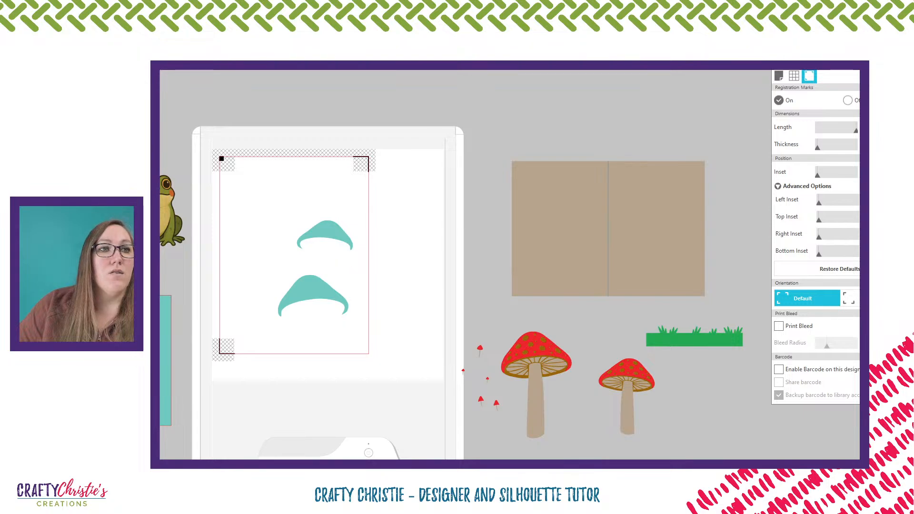
- Rotate the teal inner panel to landscape and arrange it above the two mushroom cap layers inside the registration marks
{"action": "left_click_drag", "start_coordinate": [319, 289], "coordinate": [330, 318]}
{"action": "left_click_drag", "start_coordinate": [338, 242], "coordinate": [341, 292]}
{"action": "left_click_drag", "start_coordinate": [166, 337], "coordinate": [287, 228]}
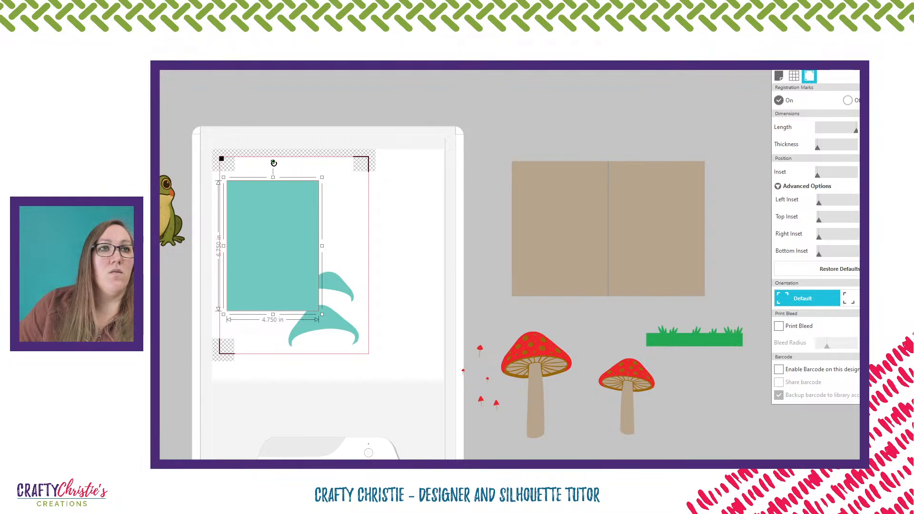
{"action": "left_click_drag", "start_coordinate": [273, 163], "coordinate": [384, 243]}
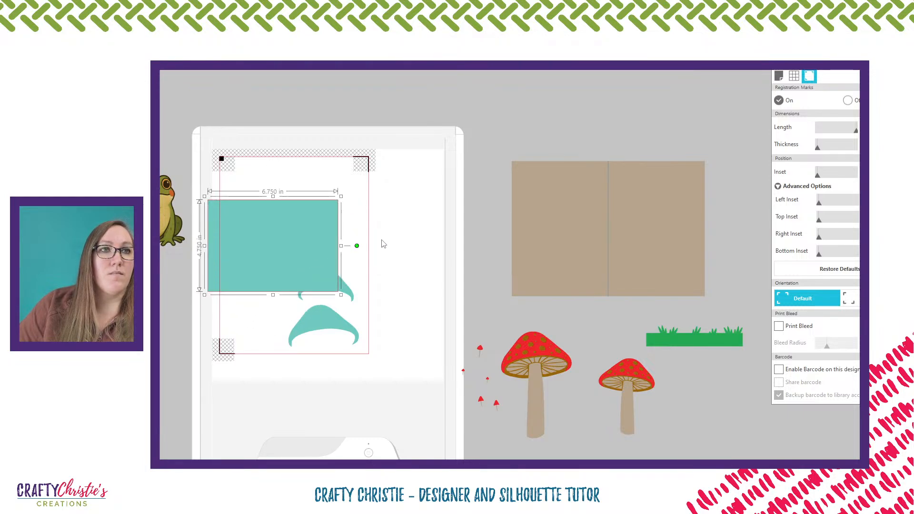
{"action": "left_click_drag", "start_coordinate": [308, 242], "coordinate": [329, 212]}
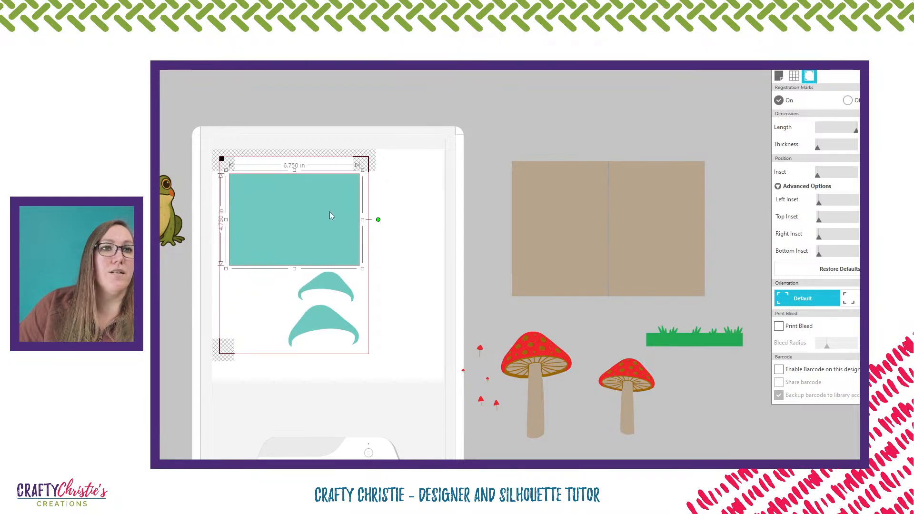
{"action": "left_click_drag", "start_coordinate": [333, 289], "coordinate": [346, 290]}
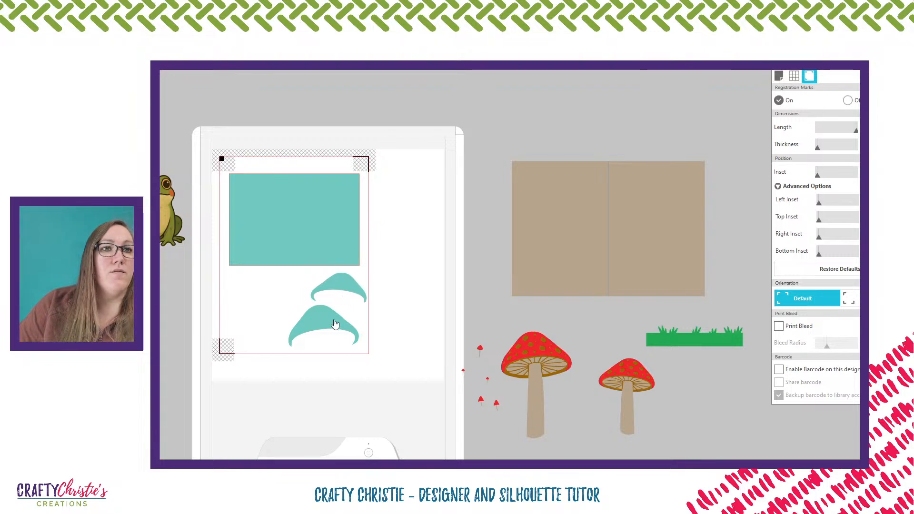
{"action": "left_click_drag", "start_coordinate": [336, 323], "coordinate": [341, 332]}
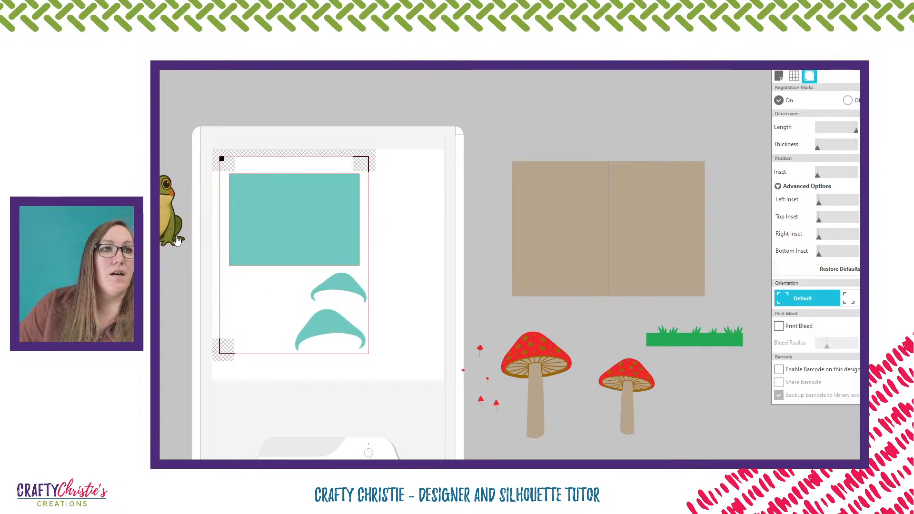
- Place the frog low on the page and turn both teal mushroom caps 90 degrees clockwise, nested side by side next to it
{"action": "left_click_drag", "start_coordinate": [177, 240], "coordinate": [282, 307]}
{"action": "left_click_drag", "start_coordinate": [256, 210], "coordinate": [69, 153]}
{"action": "left_click_drag", "start_coordinate": [262, 309], "coordinate": [256, 305]}
{"action": "left_click_drag", "start_coordinate": [319, 327], "coordinate": [321, 328]}
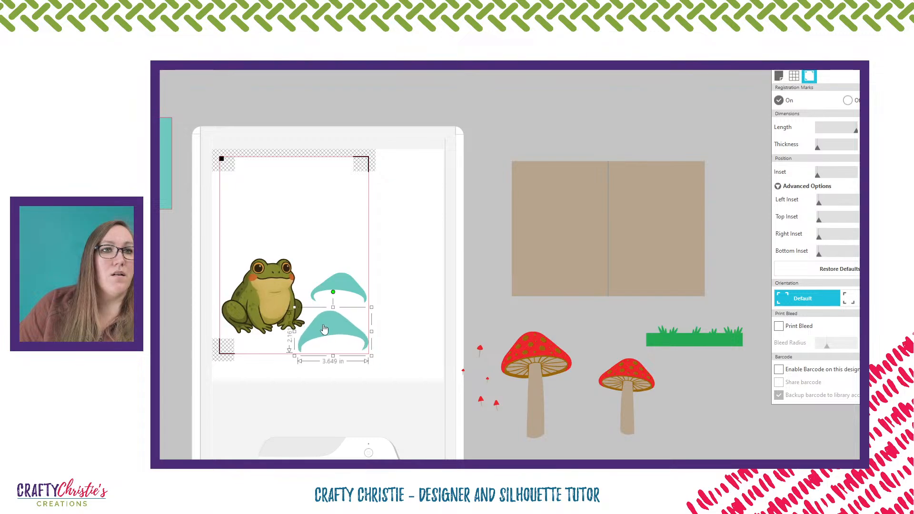
{"action": "left_click_drag", "start_coordinate": [333, 294], "coordinate": [350, 316]}
{"action": "left_click", "coordinate": [336, 281]}
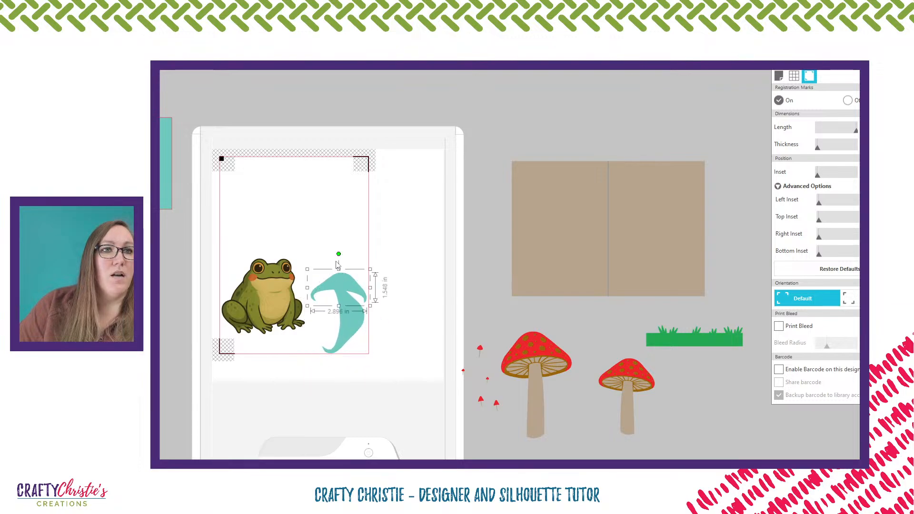
{"action": "left_click_drag", "start_coordinate": [339, 254], "coordinate": [321, 322]}
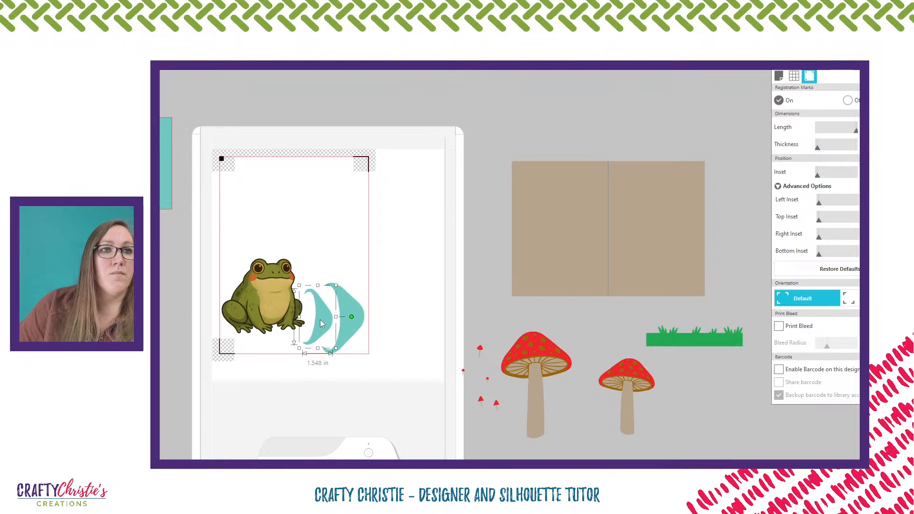
- Return the teal panel to the upper part of the page and fit the frog beneath it, beside the mushroom caps
{"action": "left_click_drag", "start_coordinate": [166, 183], "coordinate": [176, 265]}
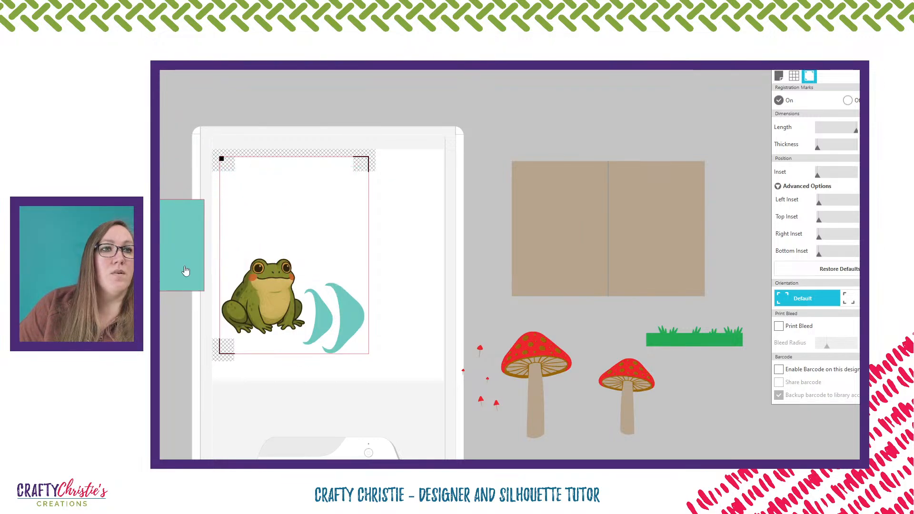
{"action": "left_click_drag", "start_coordinate": [270, 287], "coordinate": [329, 242]}
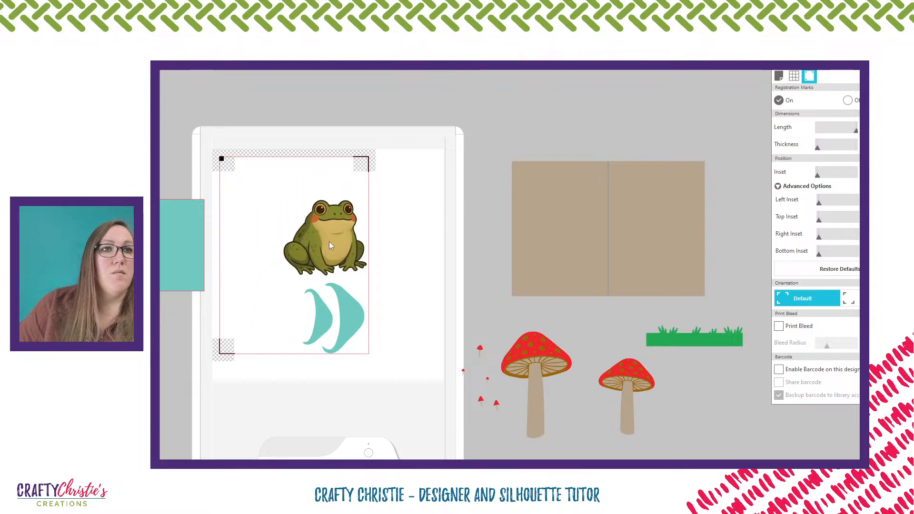
{"action": "left_click_drag", "start_coordinate": [155, 246], "coordinate": [306, 220]}
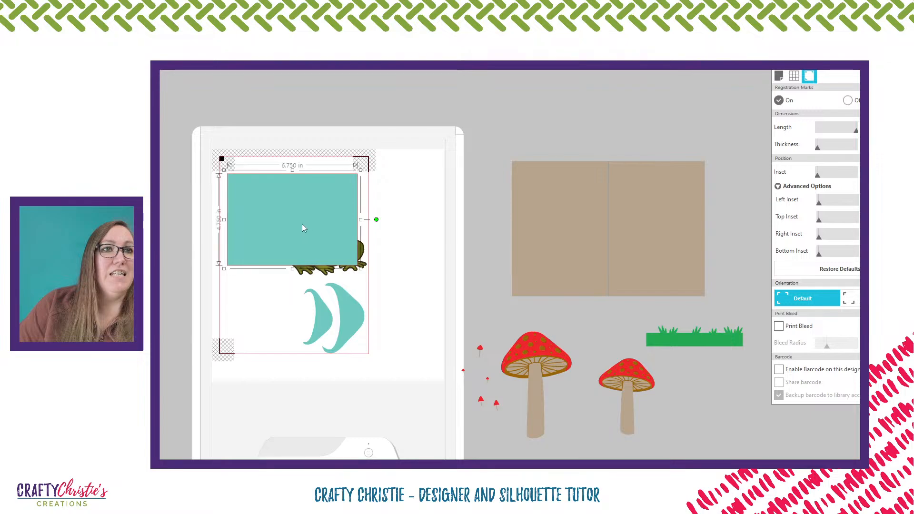
{"action": "left_click_drag", "start_coordinate": [351, 270], "coordinate": [306, 323]}
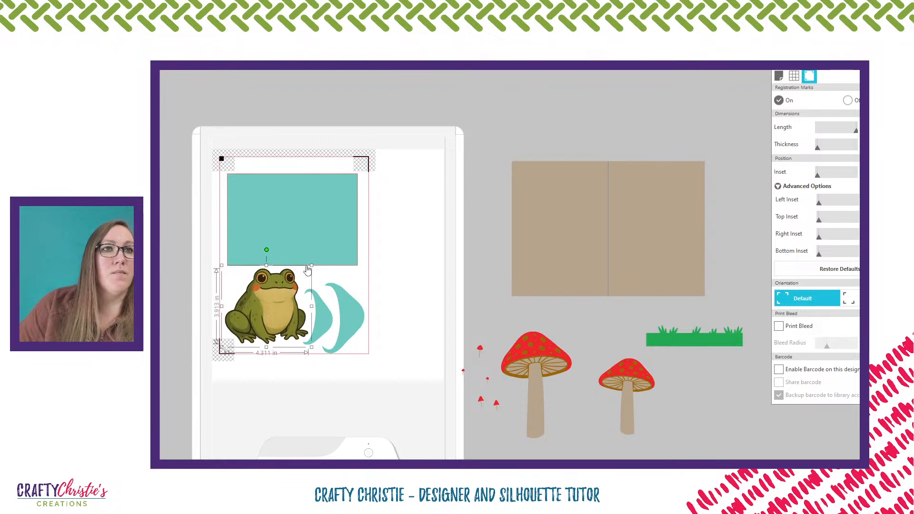
{"action": "left_click_drag", "start_coordinate": [307, 252], "coordinate": [305, 250]}
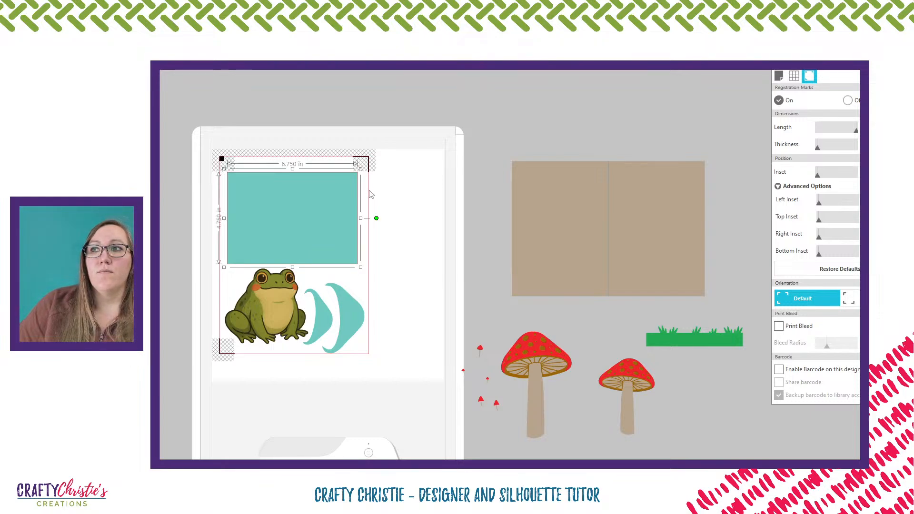
{"action": "left_click", "coordinate": [452, 107]}
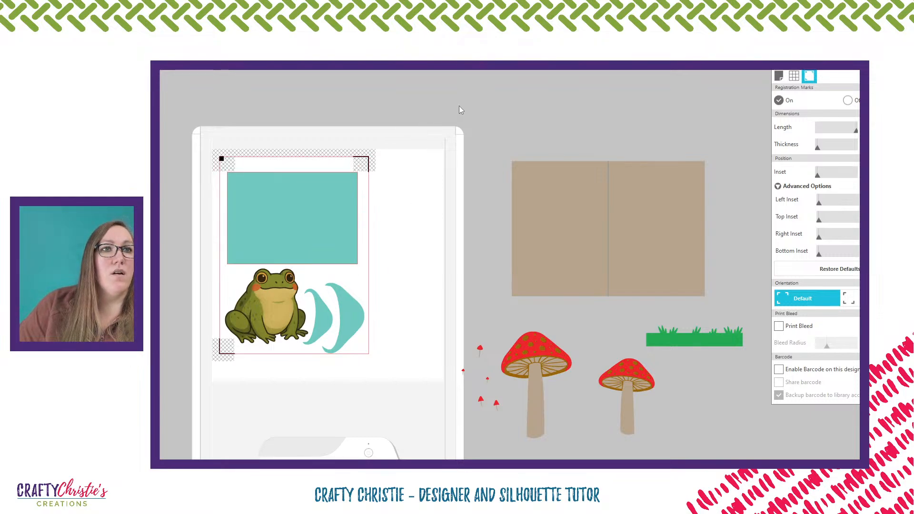
- Remove the teal fill from the inner panel and both mushroom cap layers so only their cut outlines remain
{"action": "scroll", "coordinate": [481, 293], "scroll_direction": "left", "scroll_amount": 2}
{"action": "scroll", "coordinate": [425, 419], "scroll_direction": "left", "scroll_amount": 3}
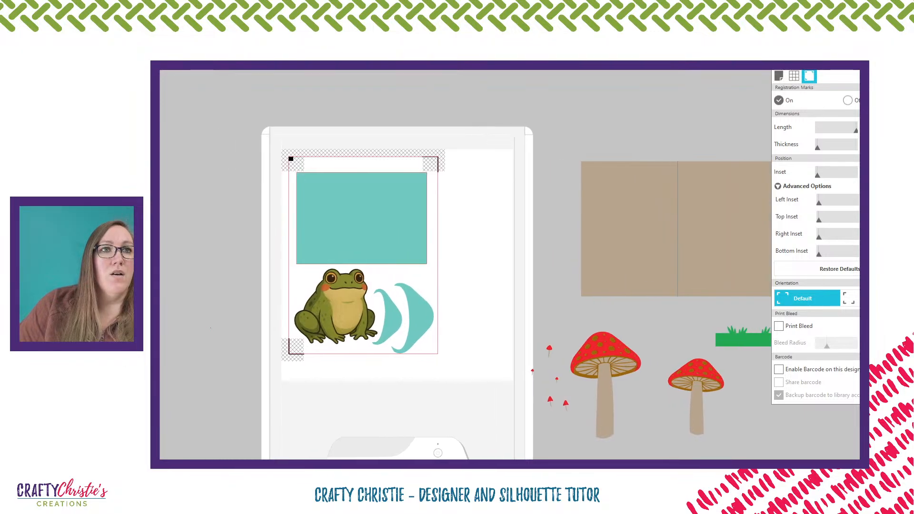
{"action": "left_click", "coordinate": [408, 249]}
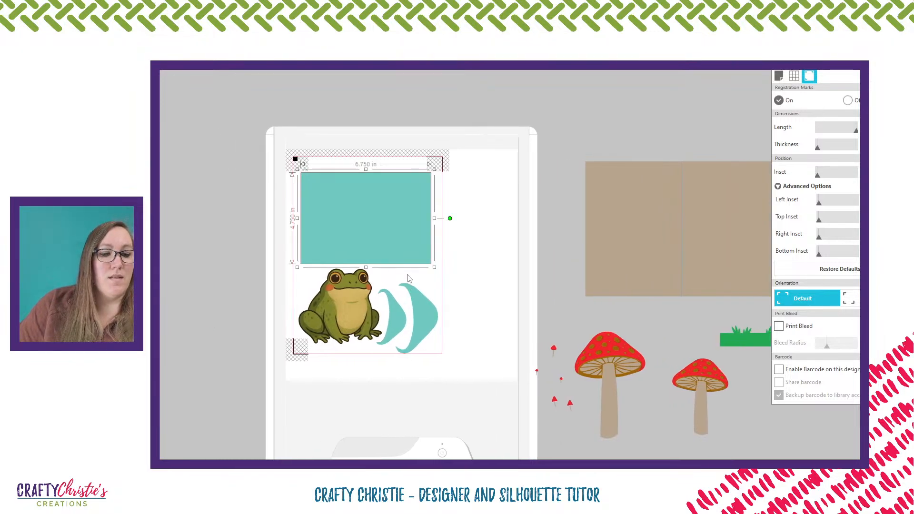
{"action": "left_click", "coordinate": [396, 316], "text": "shift"}
{"action": "left_click", "coordinate": [427, 316], "text": "shift"}
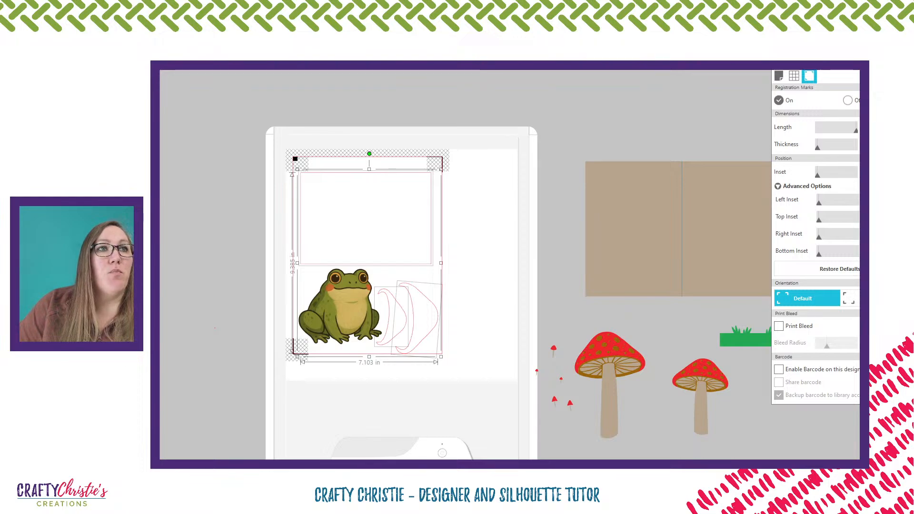
{"action": "left_click", "coordinate": [173, 253]}
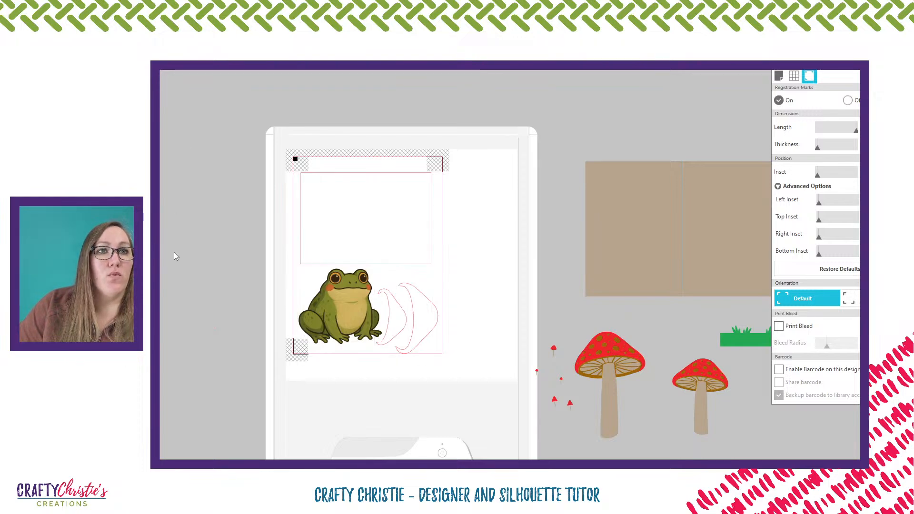
{"action": "left_click", "coordinate": [320, 324]}
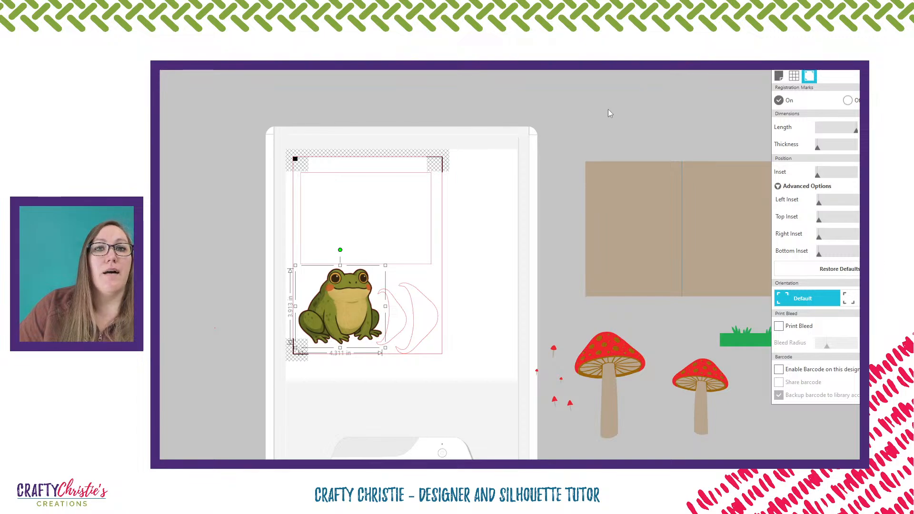
- Move the stray tiny mushroom off the mat edge, check the cut lines for sending, and nudge the larger cap up inside the cut border
{"action": "left_click", "coordinate": [538, 377]}
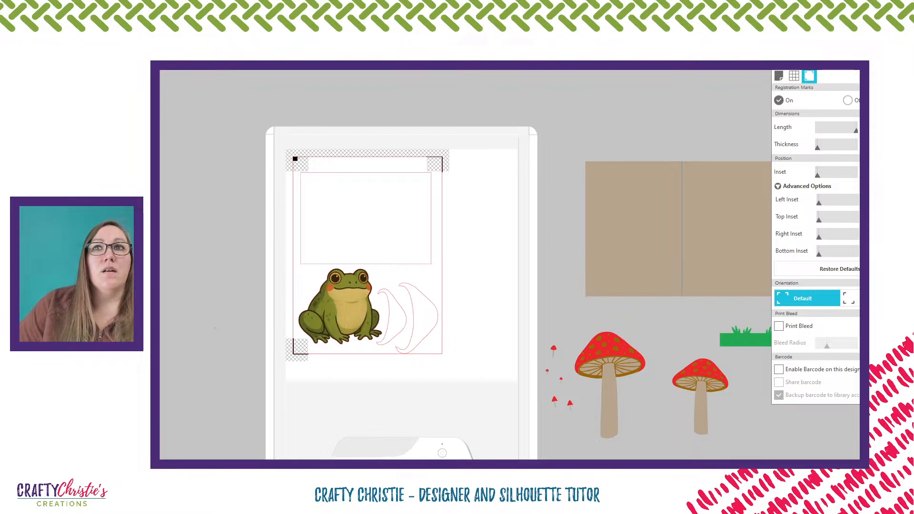
{"action": "left_click", "coordinate": [655, 72]}
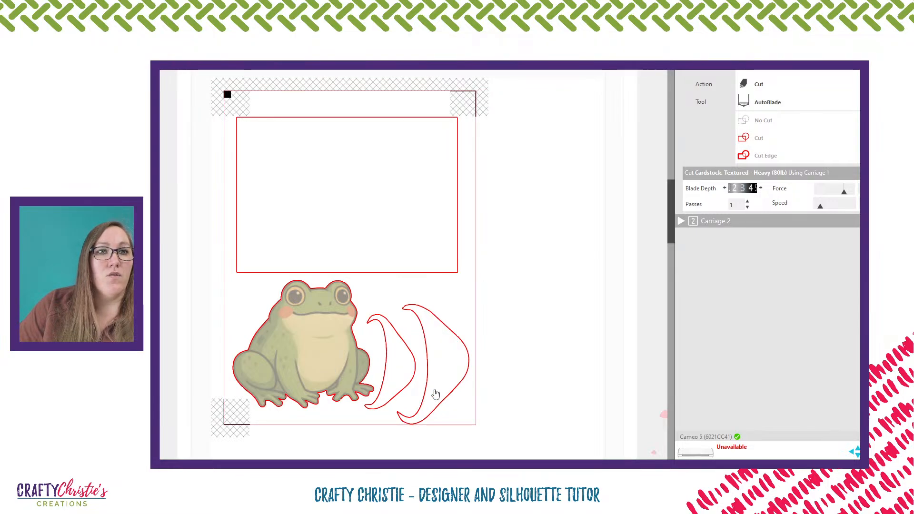
{"action": "left_click", "coordinate": [464, 383]}
{"action": "left_click_drag", "start_coordinate": [463, 379], "coordinate": [463, 376]}
{"action": "left_click", "coordinate": [464, 395]}
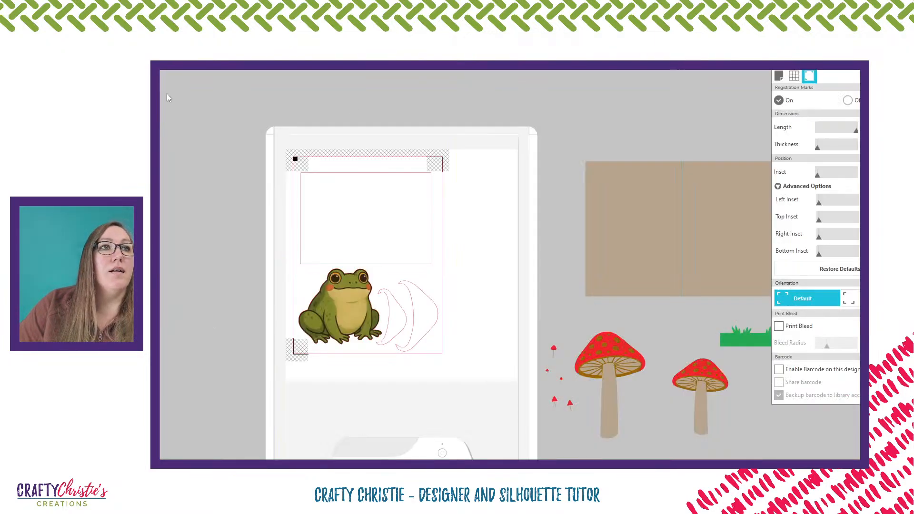
- Examine the page's print preview, then close it without printing
{"action": "key", "text": "ctrl+p"}
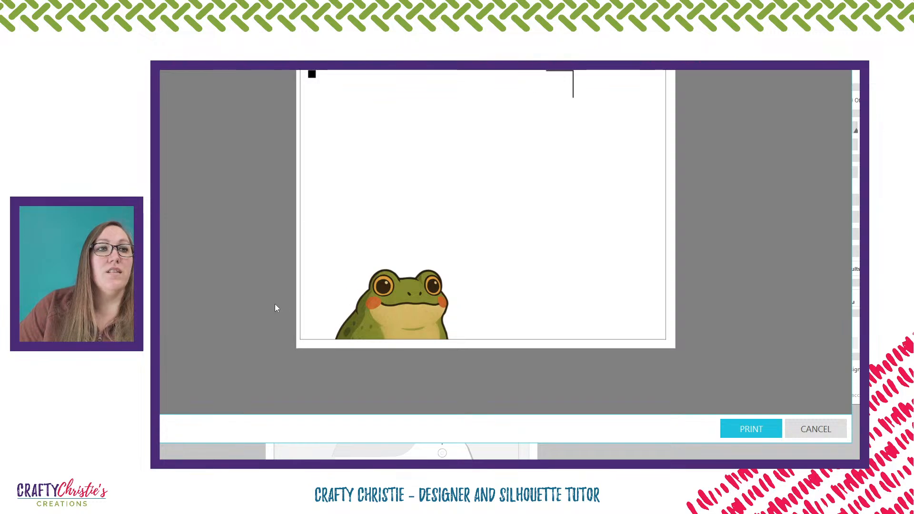
{"action": "scroll", "coordinate": [485, 209], "scroll_direction": "down", "scroll_amount": 2}
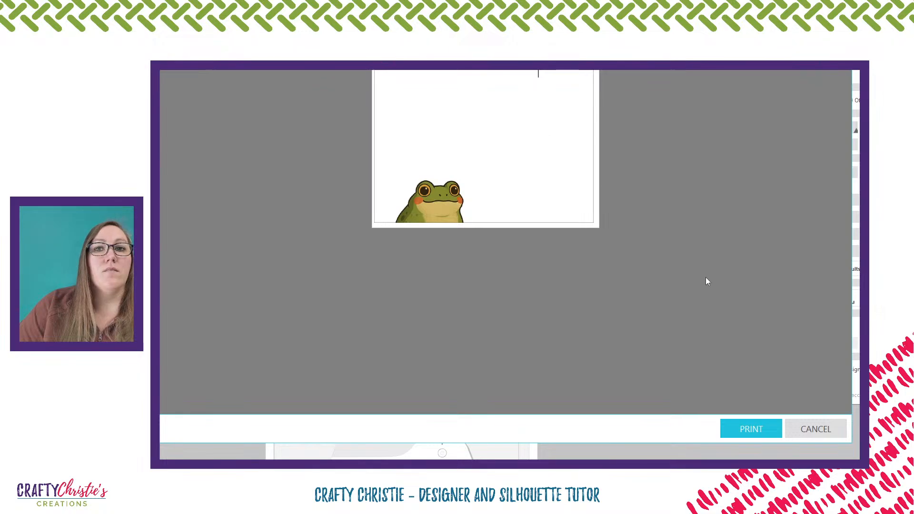
{"action": "left_click", "coordinate": [816, 429]}
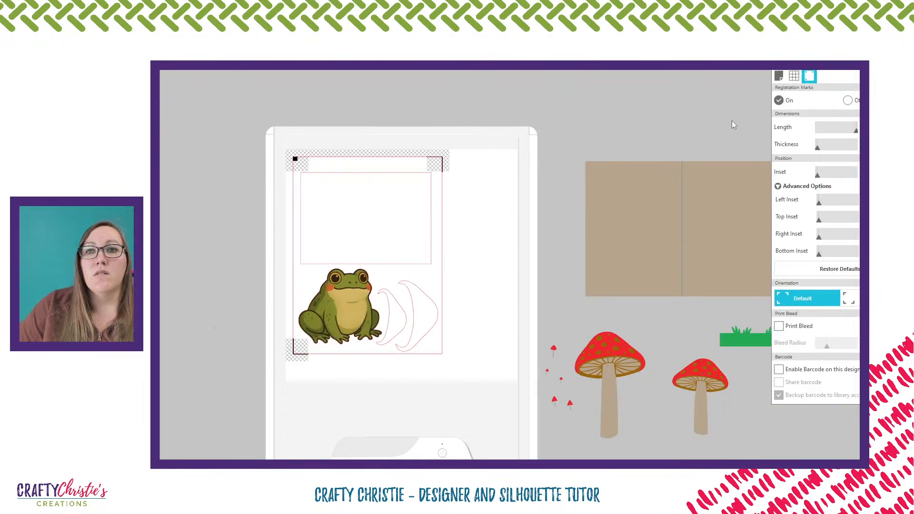
- Show the print border in the page setup, and try the rotated page view before restoring the upright view
{"action": "left_click", "coordinate": [778, 76]}
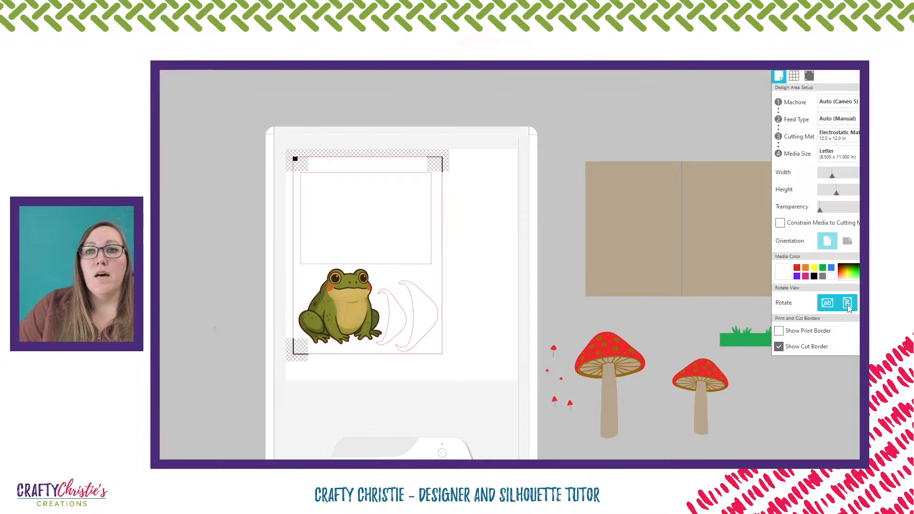
{"action": "left_click", "coordinate": [786, 332]}
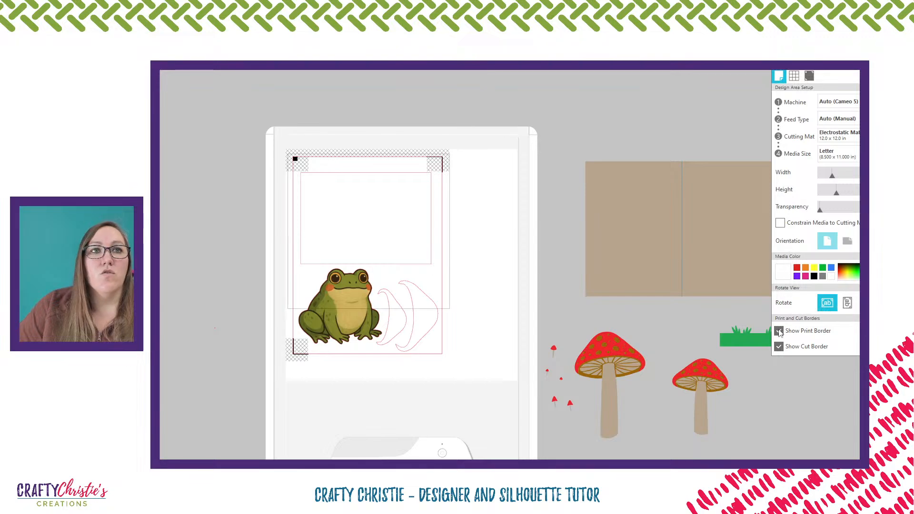
{"action": "left_click", "coordinate": [851, 306]}
{"action": "scroll", "coordinate": [638, 220], "scroll_direction": "up", "scroll_amount": 2}
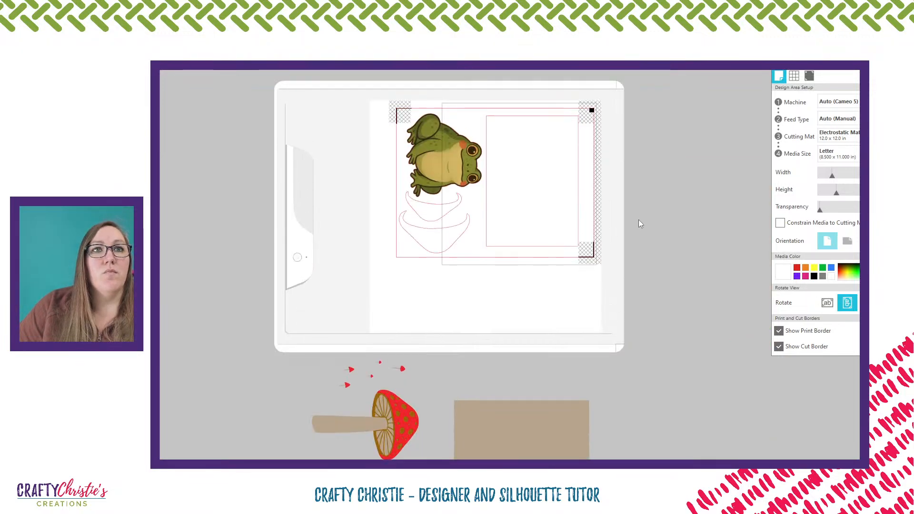
{"action": "left_click", "coordinate": [827, 303]}
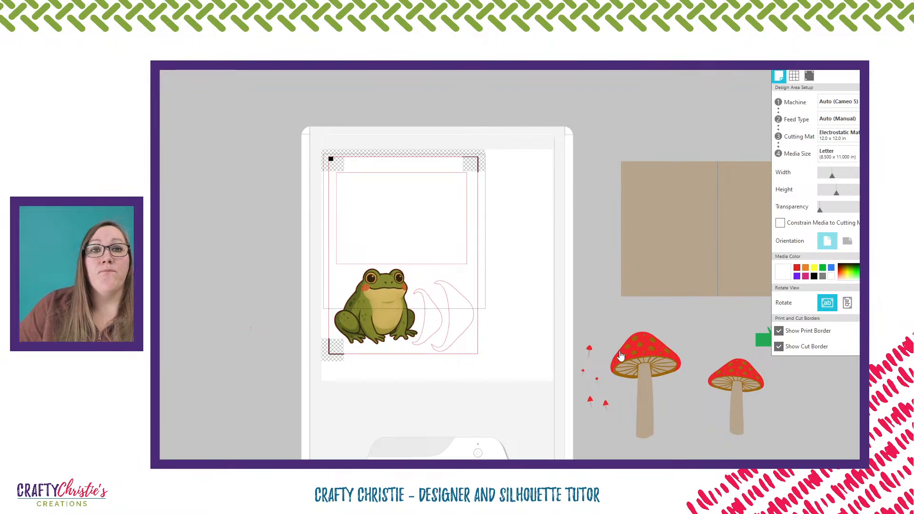
- Place the five tiny red mushrooms on the page in the gaps around the frog and the mushroom cap outlines
{"action": "left_click_drag", "start_coordinate": [589, 355], "coordinate": [470, 282]}
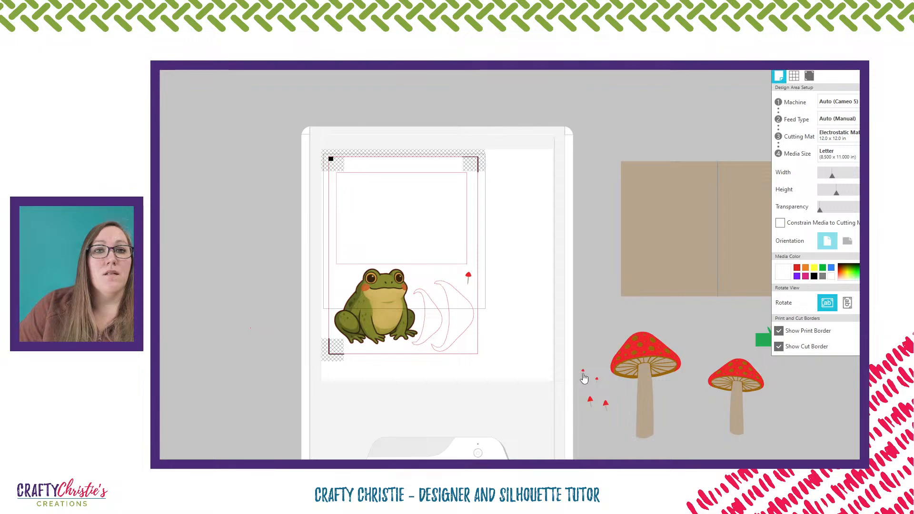
{"action": "left_click_drag", "start_coordinate": [583, 374], "coordinate": [460, 282]}
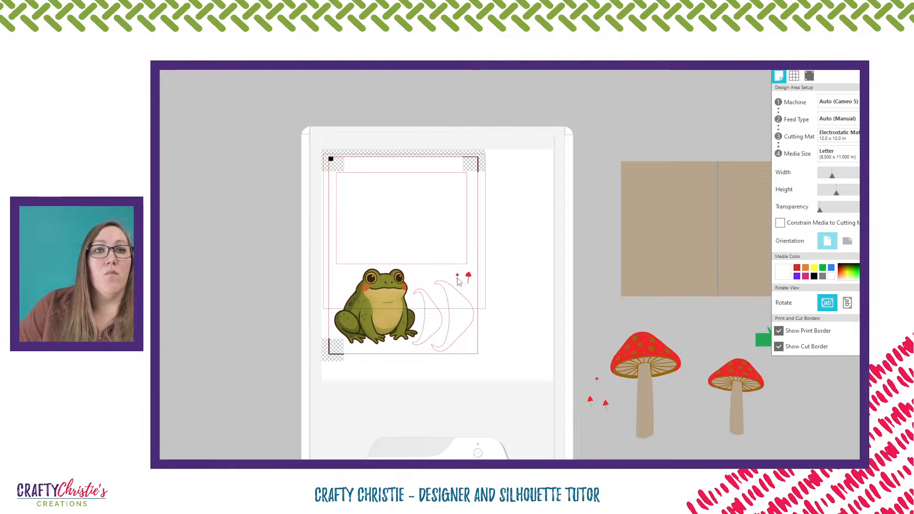
{"action": "left_click_drag", "start_coordinate": [597, 381], "coordinate": [430, 273]}
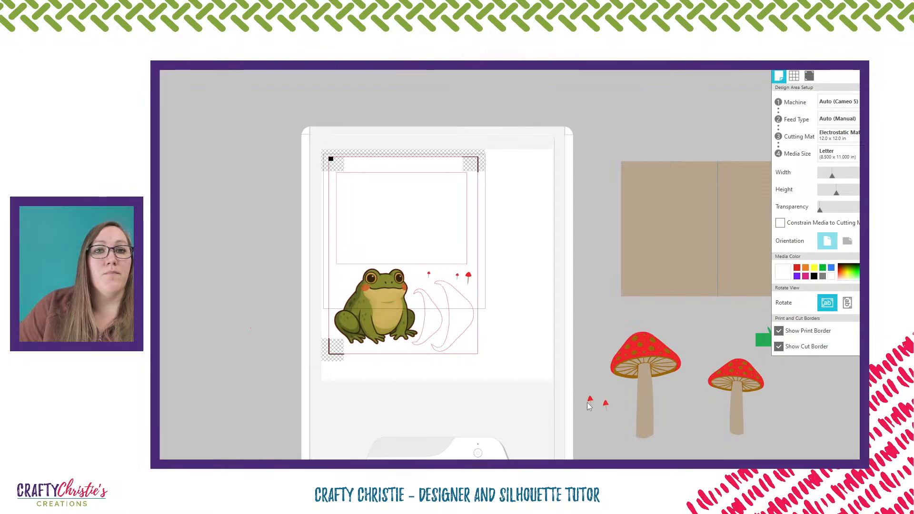
{"action": "left_click_drag", "start_coordinate": [589, 406], "coordinate": [470, 349]}
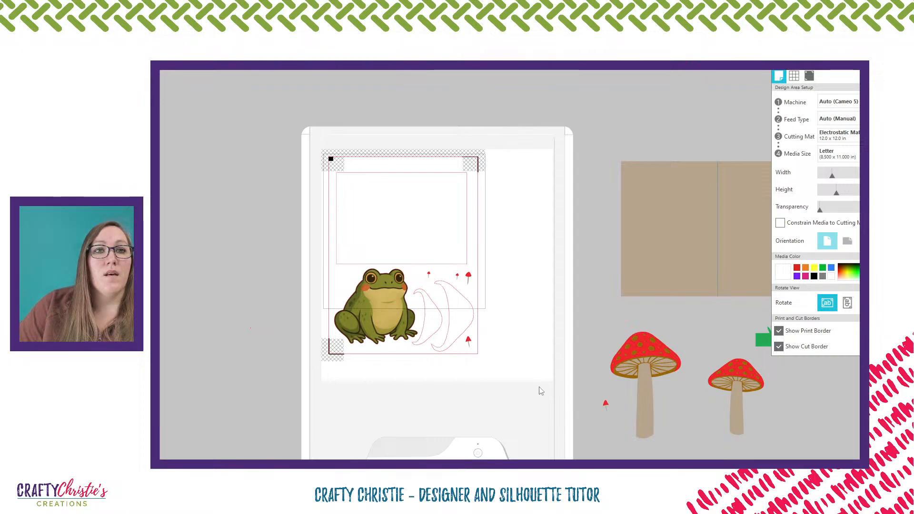
{"action": "left_click_drag", "start_coordinate": [609, 413], "coordinate": [419, 283]}
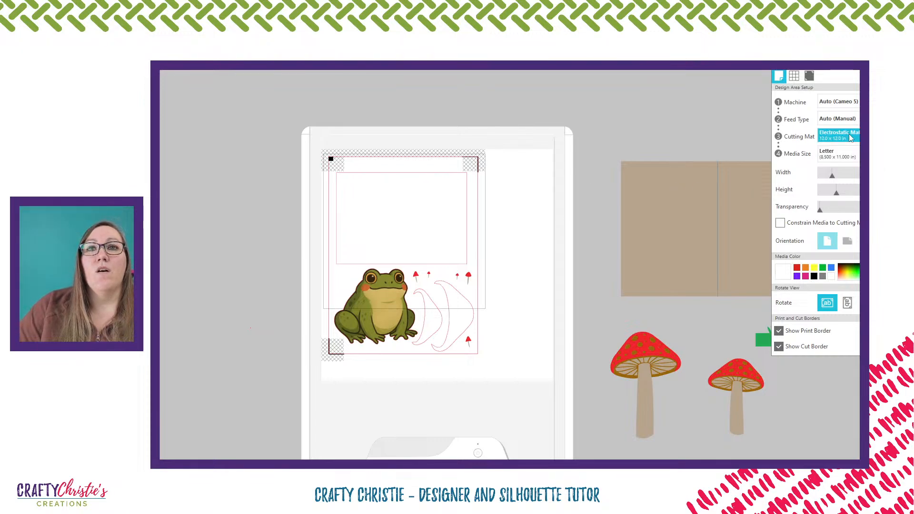
- Review the media size choices while keeping Letter, and try constraining the media to the cutting mat before removing the constraint
{"action": "left_click", "coordinate": [837, 154]}
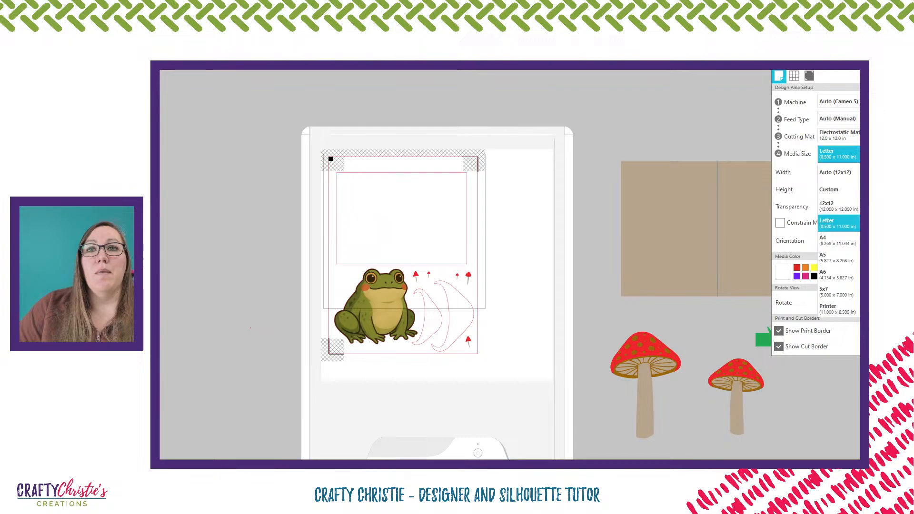
{"action": "left_click", "coordinate": [839, 231]}
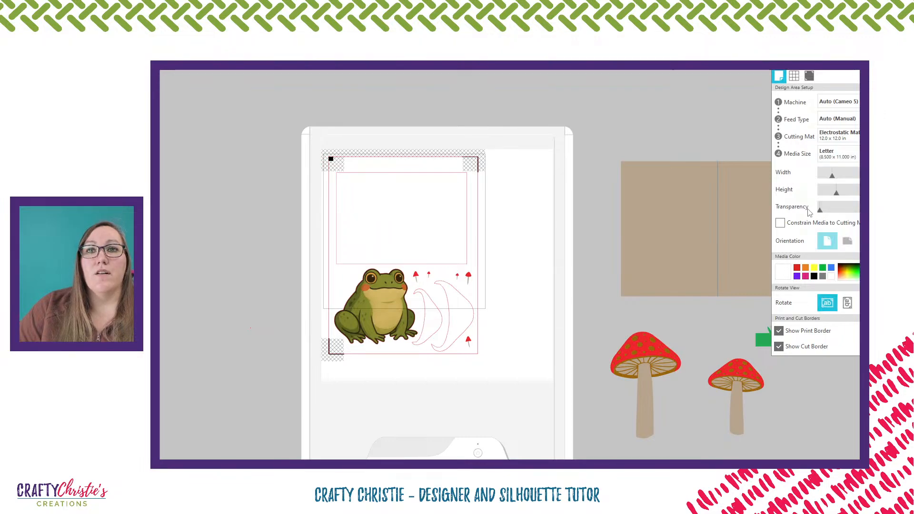
{"action": "left_click", "coordinate": [780, 223]}
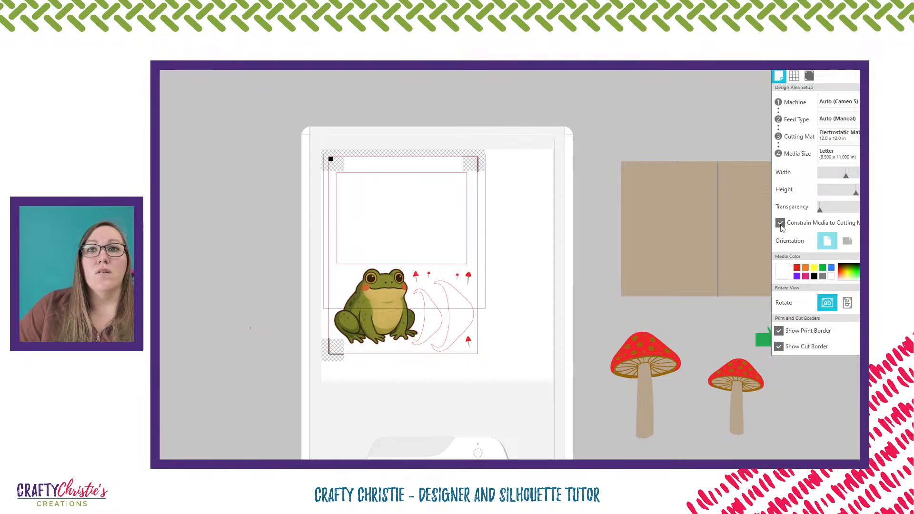
{"action": "left_click", "coordinate": [781, 225]}
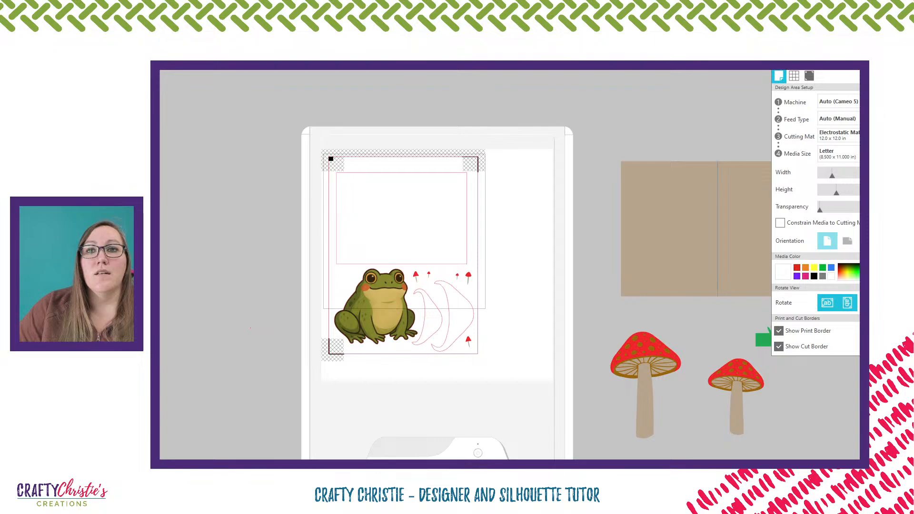
- Cycle the page view through its rotations back to upright, and check the print preview without printing
{"action": "left_click", "coordinate": [828, 303]}
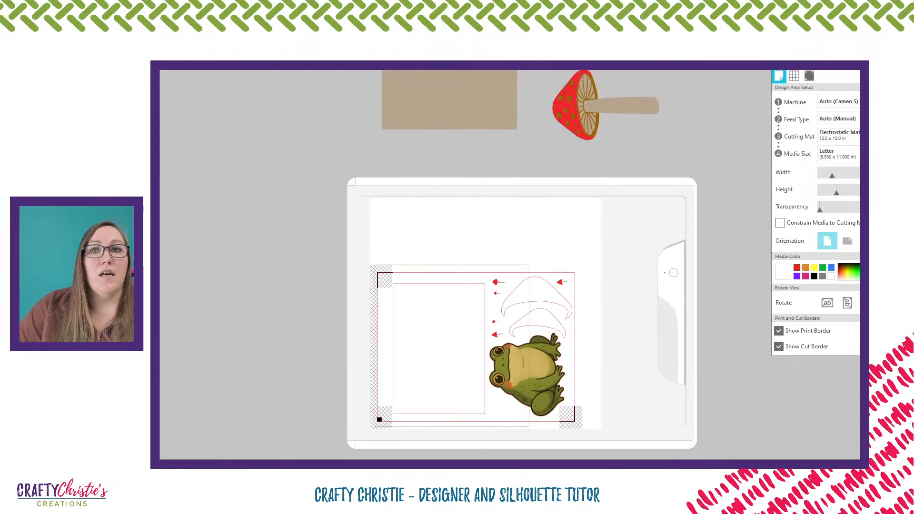
{"action": "left_click", "coordinate": [827, 304]}
{"action": "left_click", "coordinate": [828, 305]}
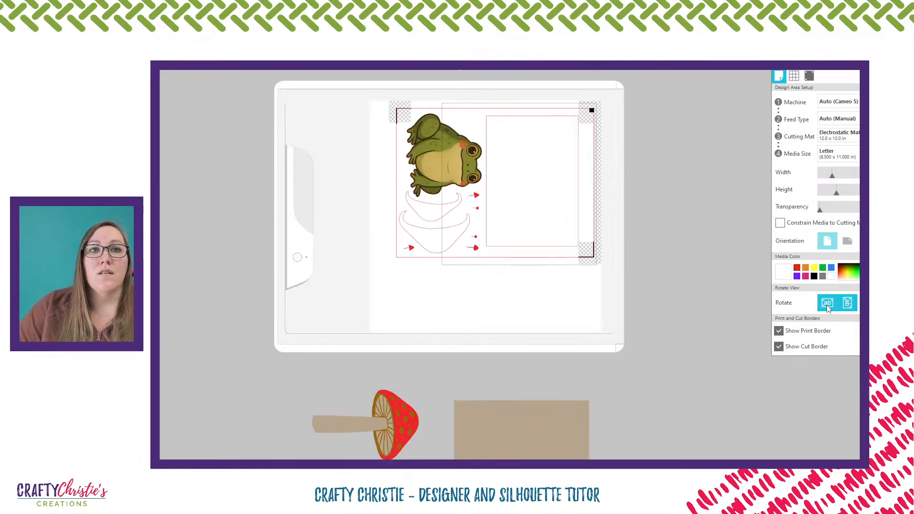
{"action": "left_click", "coordinate": [828, 304]}
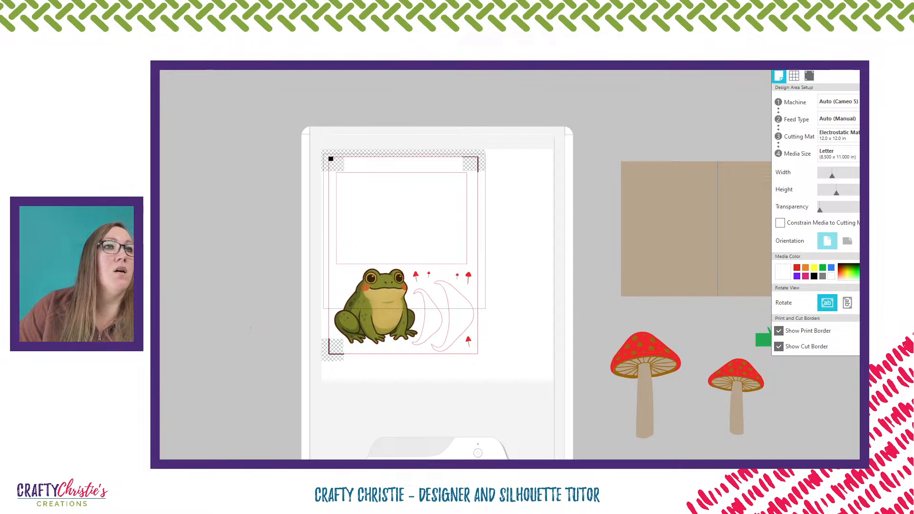
{"action": "key", "text": "ctrl+p"}
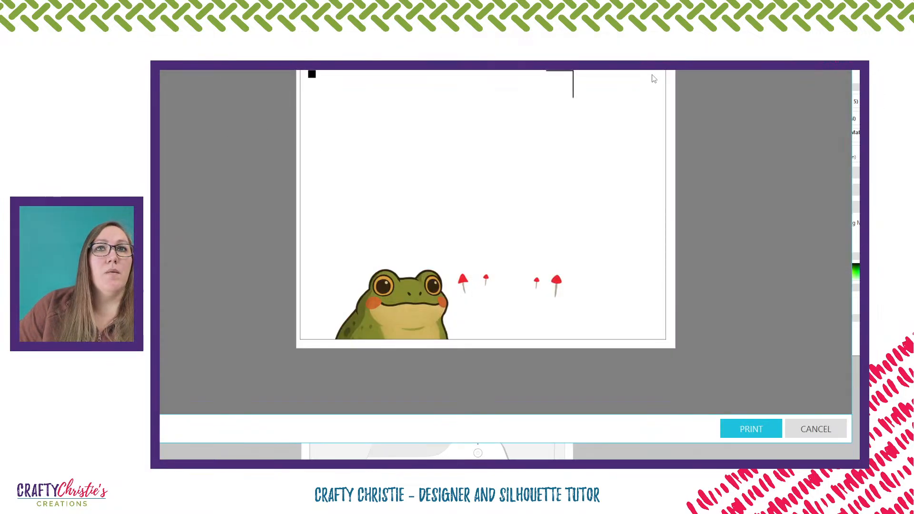
{"action": "left_click", "coordinate": [816, 429]}
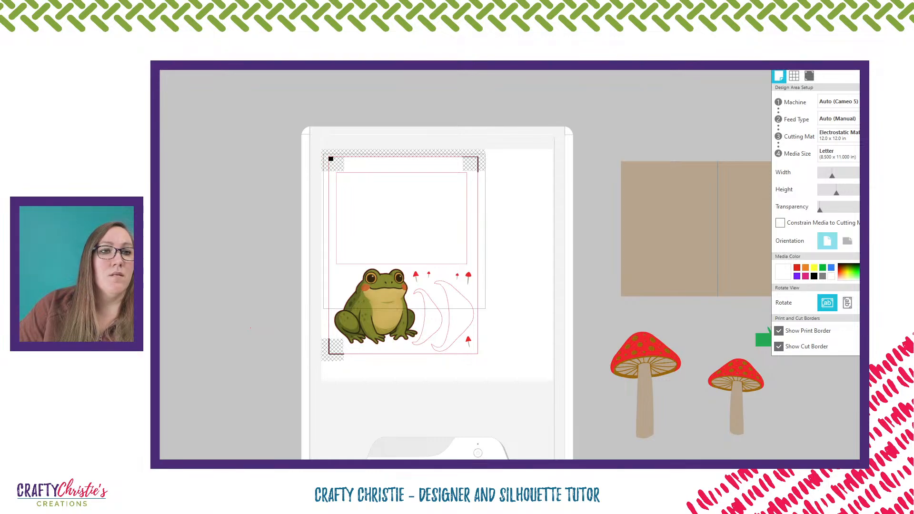
- Switch to Windows Settings and open the properties of the Canon MG3600 series printer
{"action": "key", "text": "super"}
{"action": "left_click", "coordinate": [455, 224]}
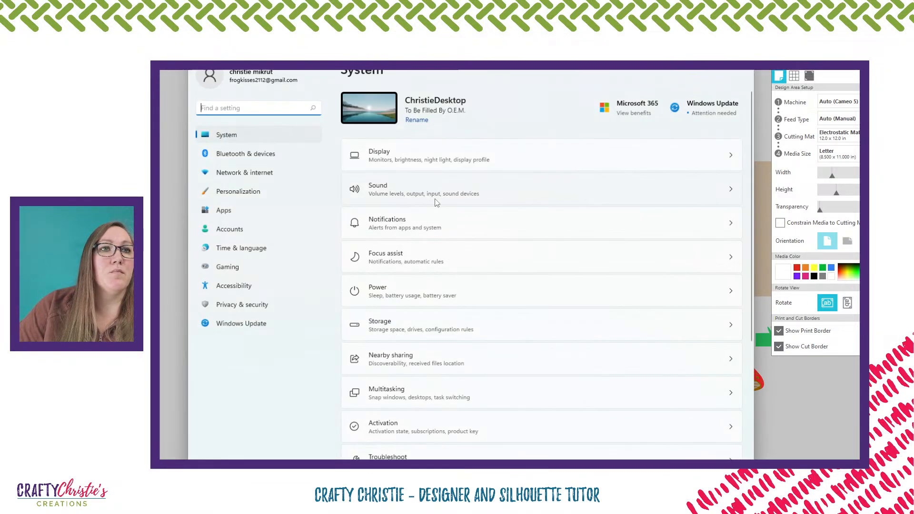
{"action": "left_click", "coordinate": [278, 179]}
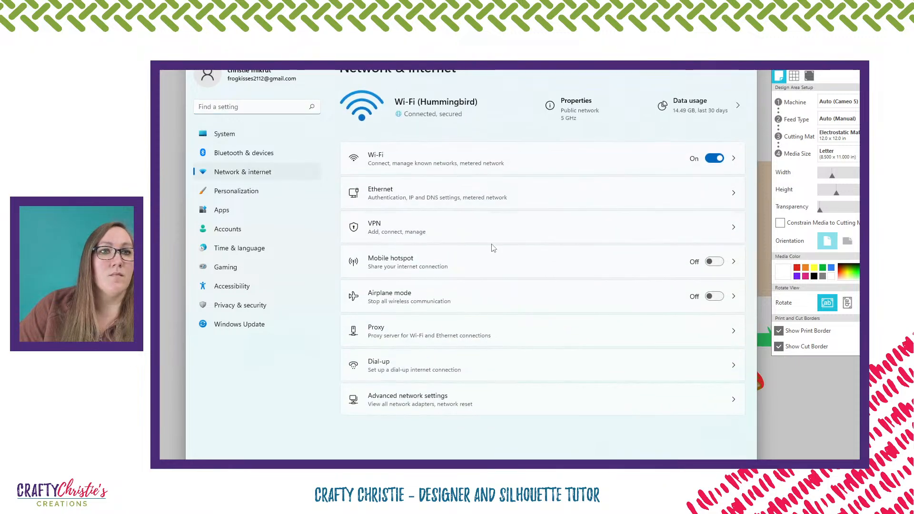
{"action": "left_click", "coordinate": [298, 155]}
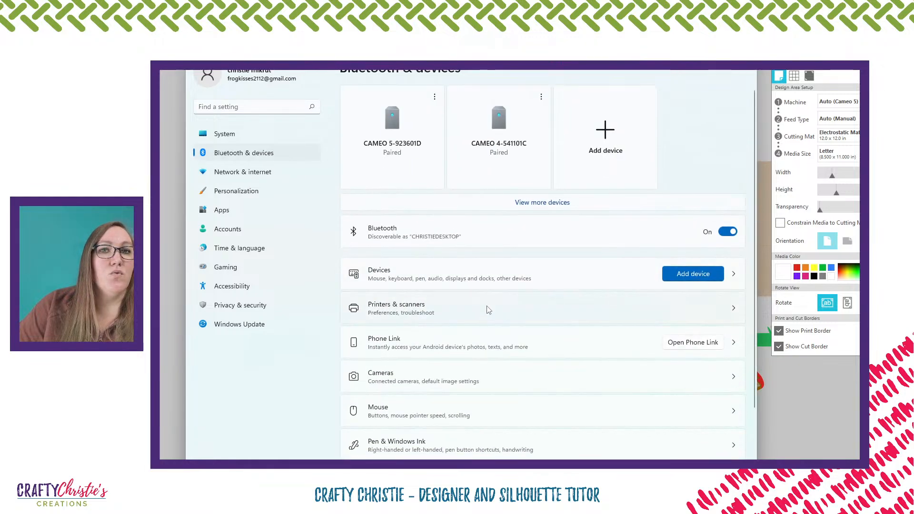
{"action": "left_click", "coordinate": [488, 310]}
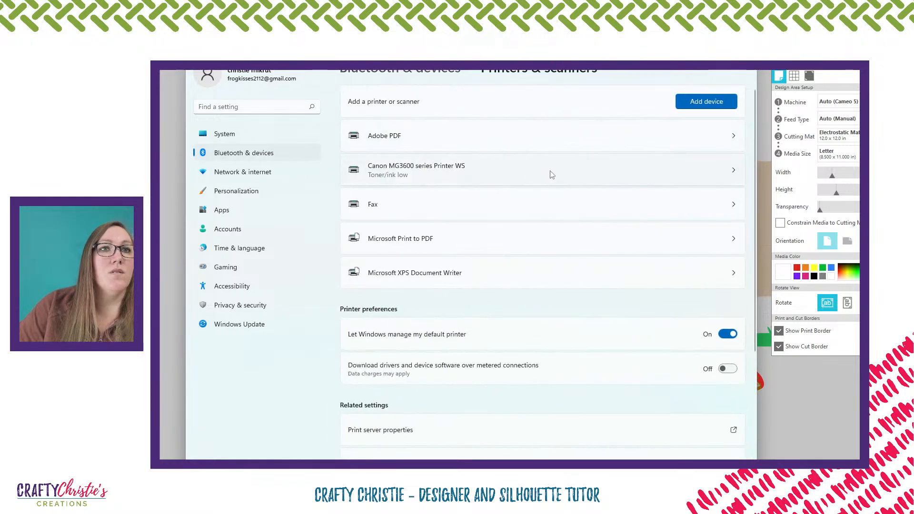
{"action": "left_click", "coordinate": [593, 174]}
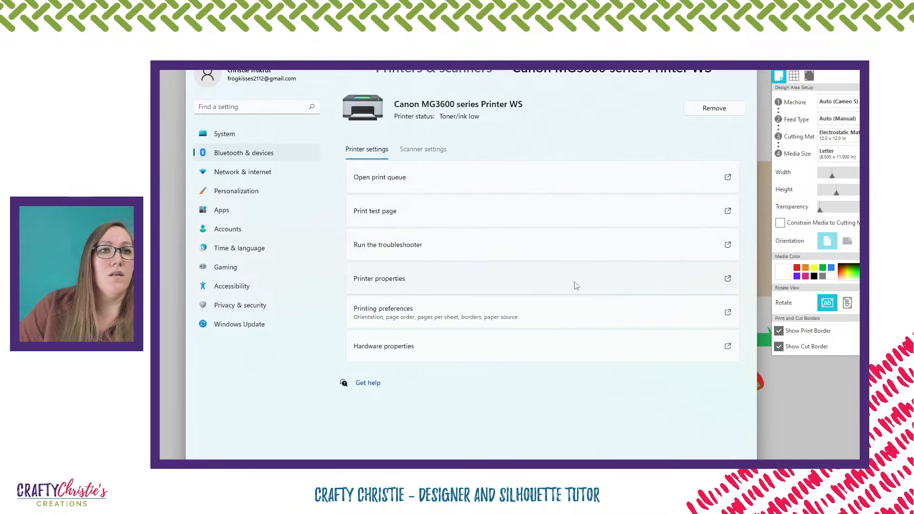
{"action": "left_click", "coordinate": [604, 280]}
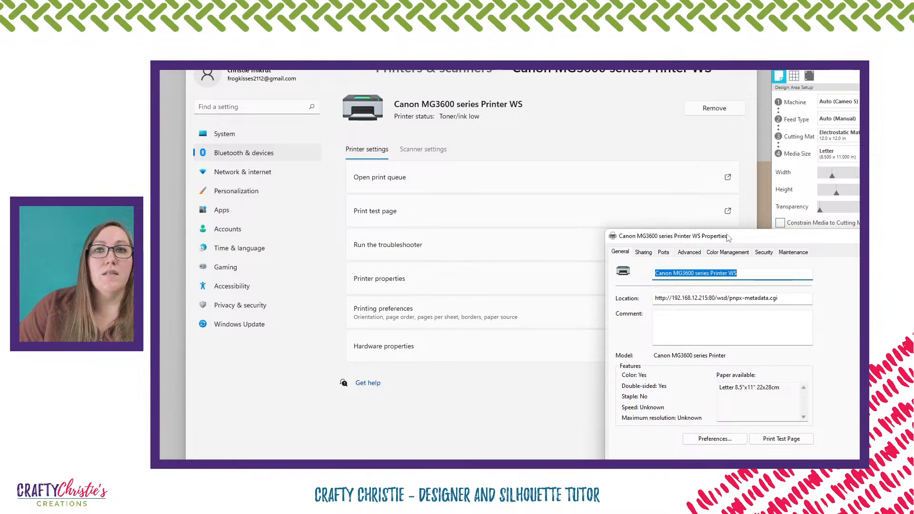
{"action": "left_click_drag", "start_coordinate": [728, 237], "coordinate": [466, 104]}
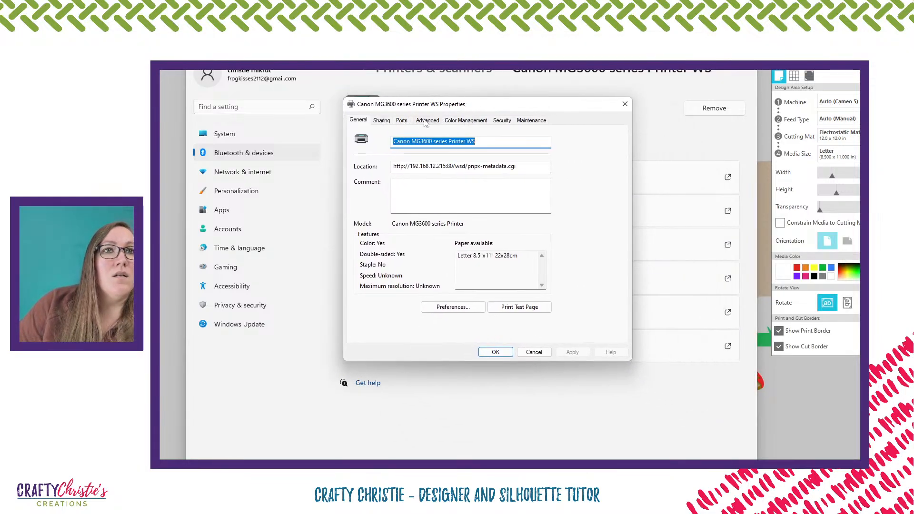
- Examine the printer's maintenance, security, color management and advanced properties and its printing defaults, then return to Silhouette Studio
{"action": "left_click", "coordinate": [530, 121]}
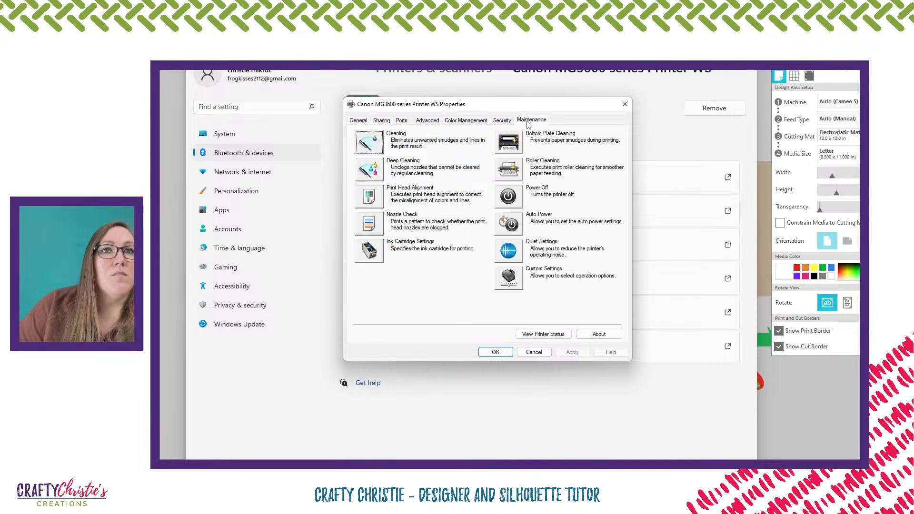
{"action": "left_click", "coordinate": [504, 120]}
{"action": "left_click", "coordinate": [469, 121]}
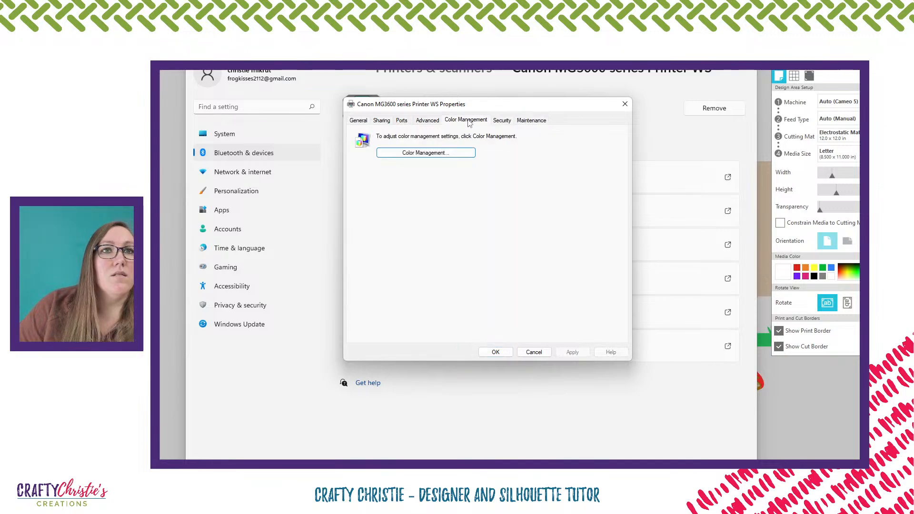
{"action": "left_click", "coordinate": [427, 122]}
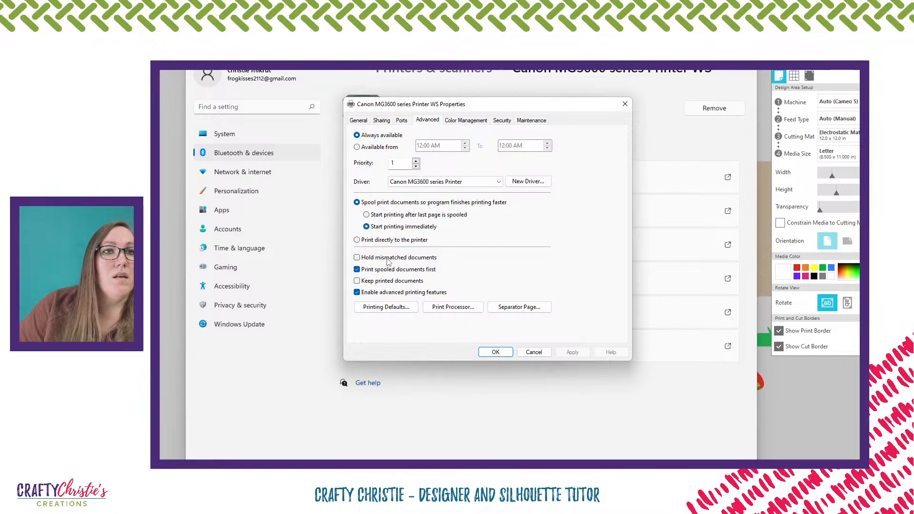
{"action": "left_click", "coordinate": [391, 310]}
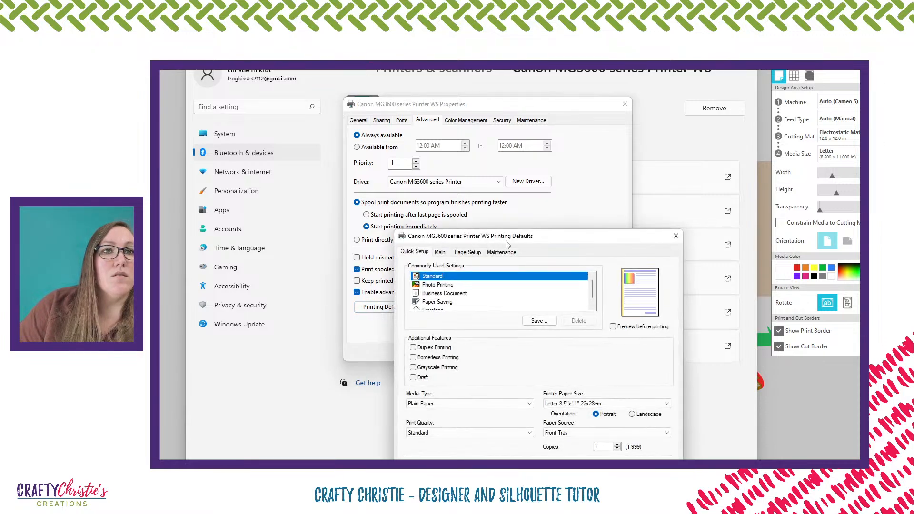
{"action": "left_click_drag", "start_coordinate": [520, 241], "coordinate": [491, 101]}
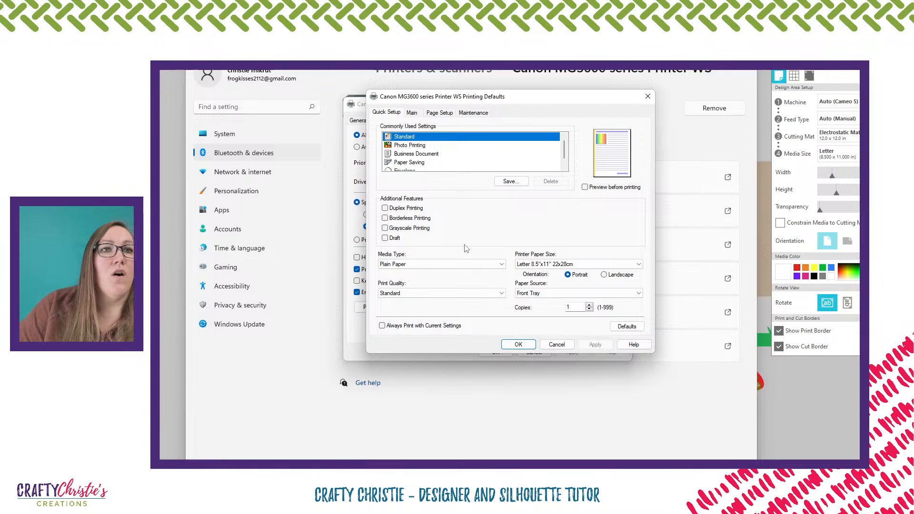
{"action": "left_click", "coordinate": [519, 345]}
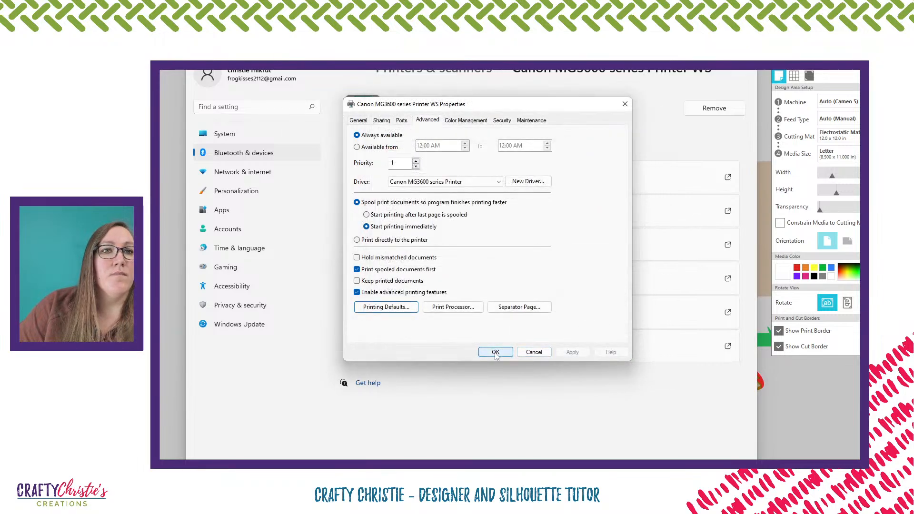
{"action": "left_click", "coordinate": [495, 352]}
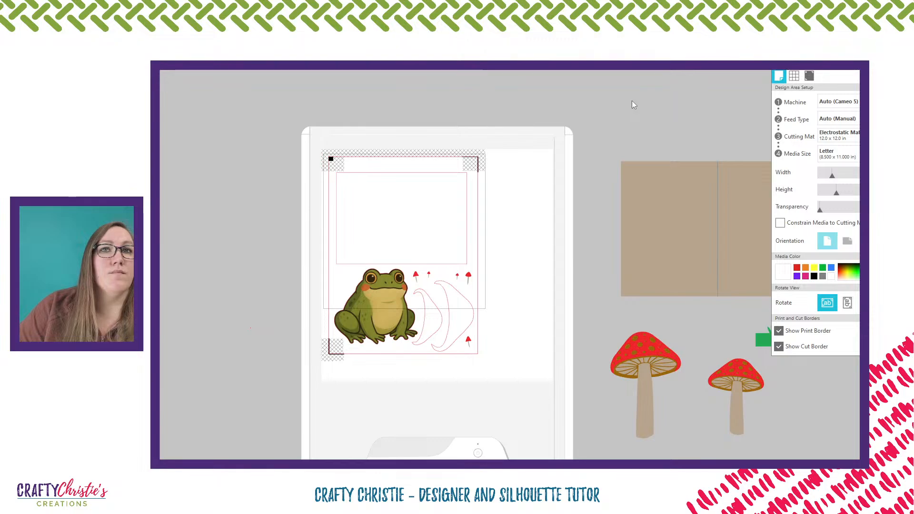
- Try the alternate registration mark orientation, restore Default, and check the paper and margins in the print page setup
{"action": "left_click", "coordinate": [810, 77]}
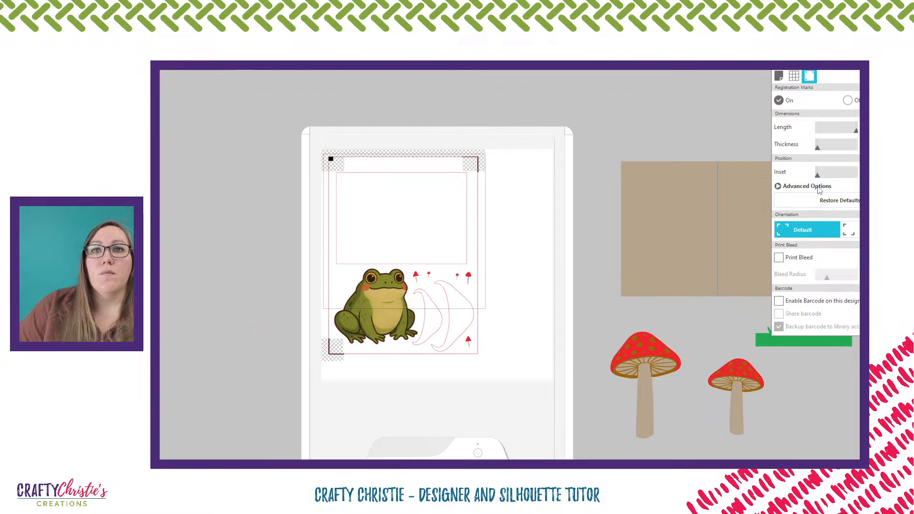
{"action": "left_click", "coordinate": [850, 230]}
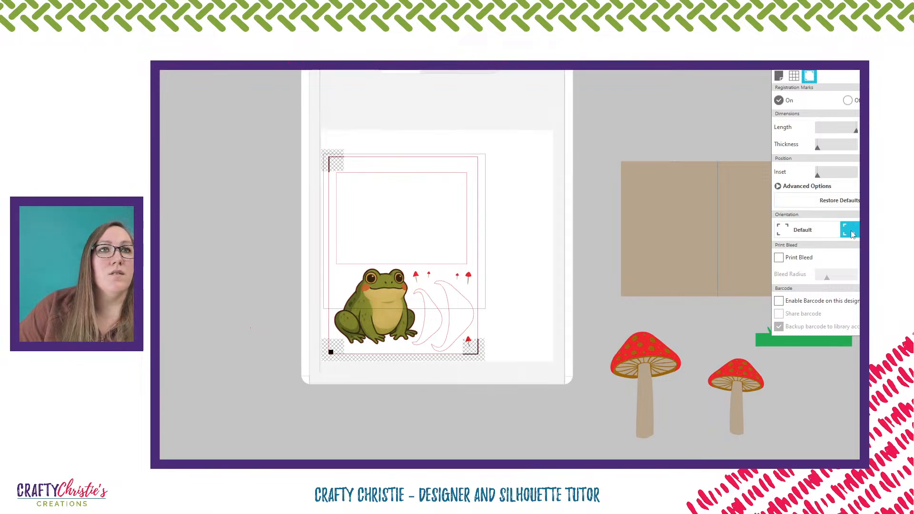
{"action": "left_click", "coordinate": [813, 233]}
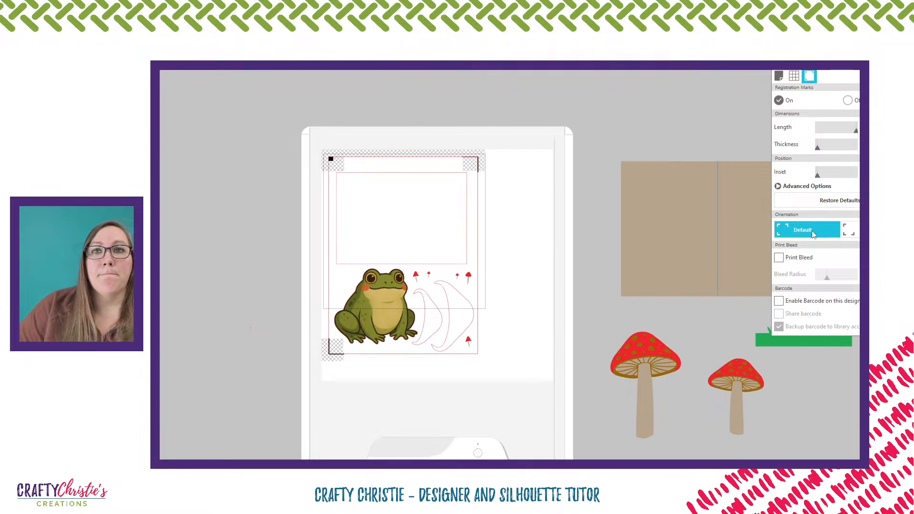
{"action": "left_click", "coordinate": [780, 77]}
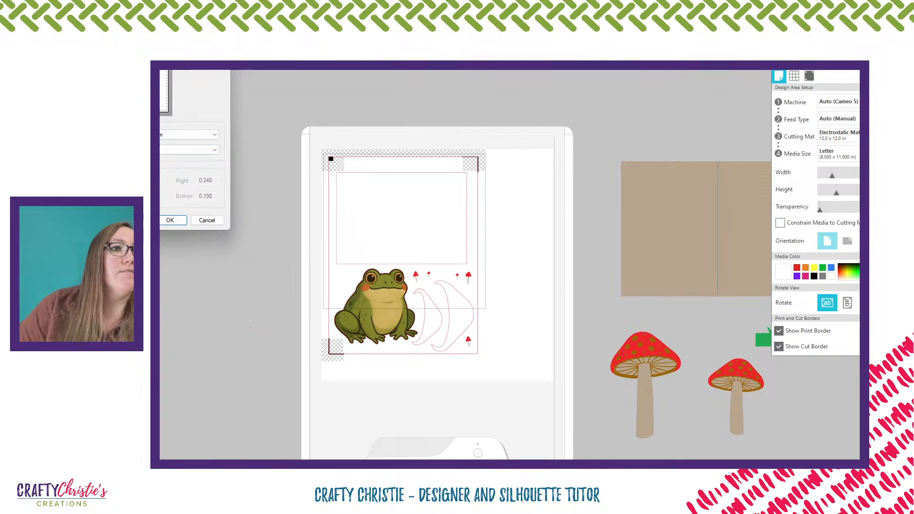
{"action": "left_click", "coordinate": [173, 221]}
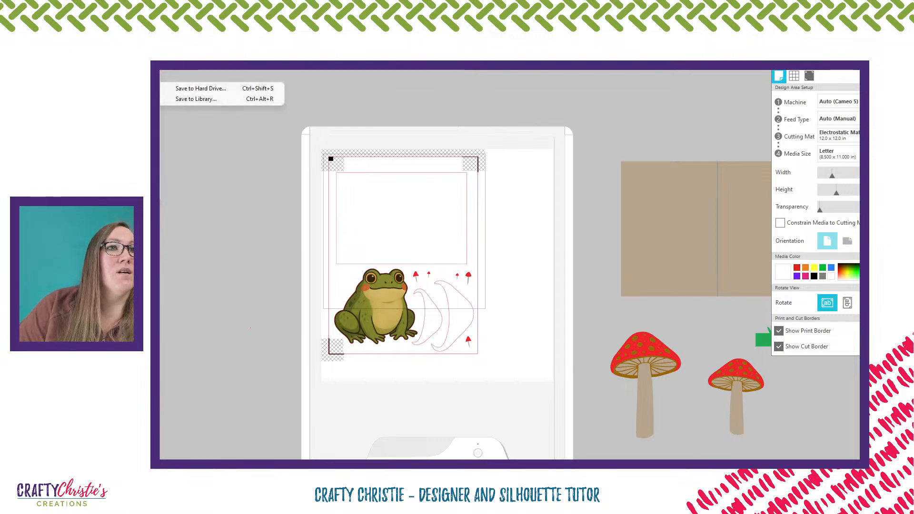
- Save the design to the library's User Designs folder as "frog image"
{"action": "left_click", "coordinate": [176, 98]}
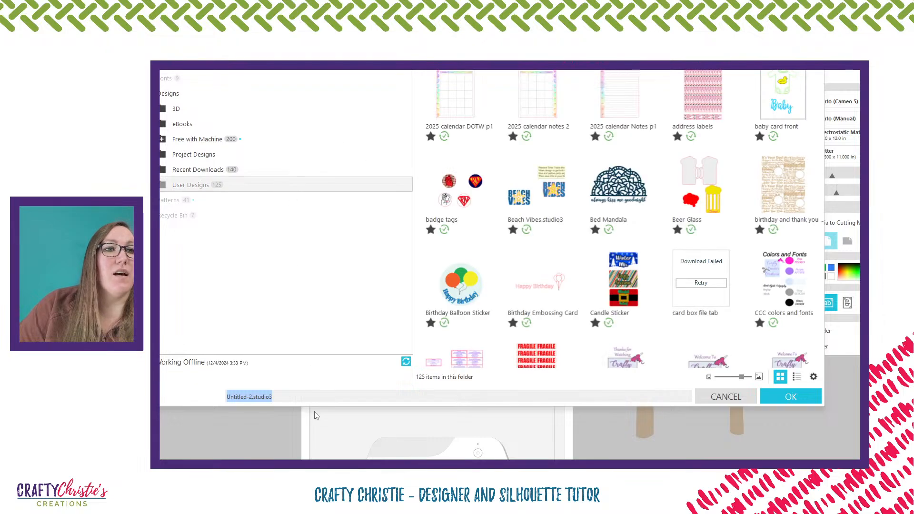
{"action": "type", "text": "frog"}
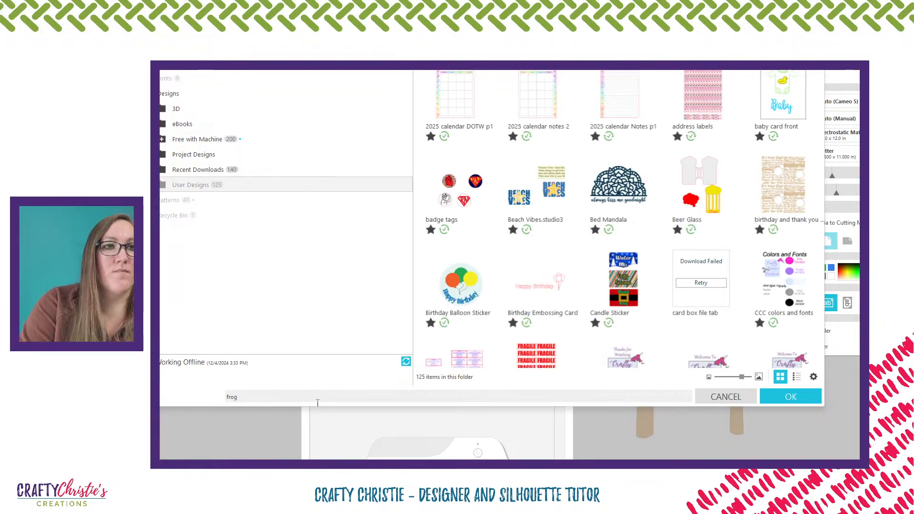
{"action": "type", "text": " image"}
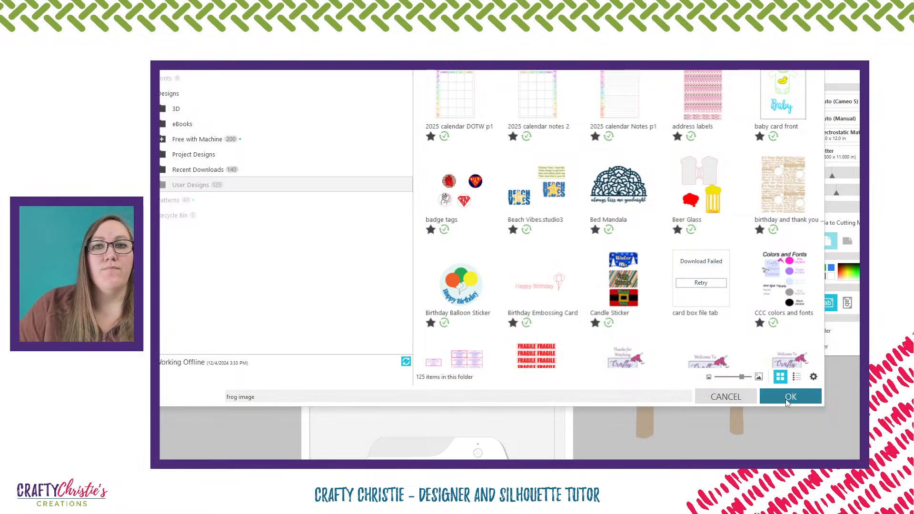
{"action": "left_click", "coordinate": [765, 399]}
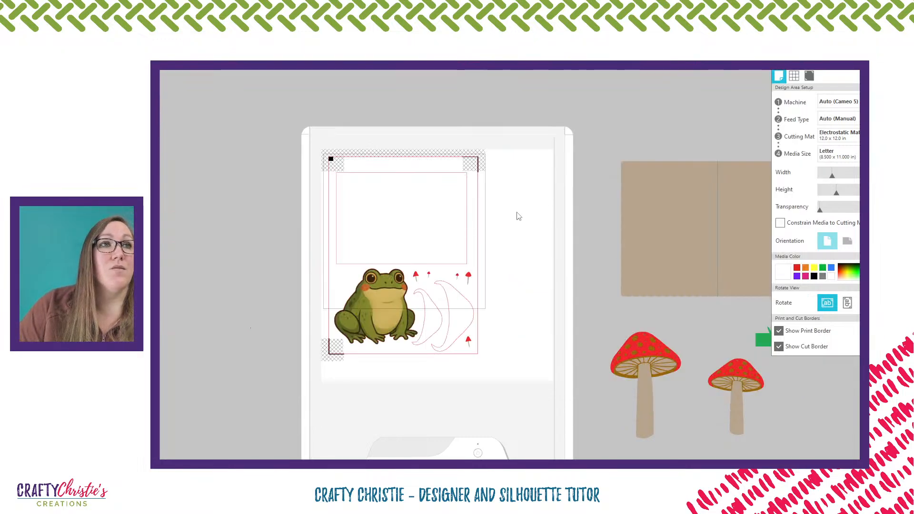